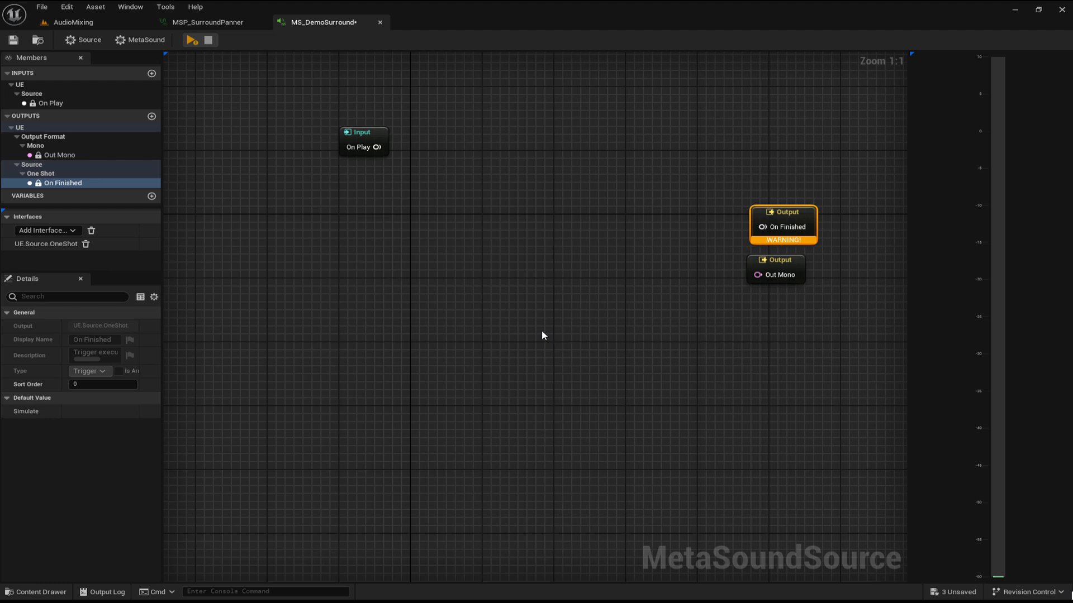
Set the MetaSound's output format to 5.1 and move the On Finished output well above the channel outputs
left_click(137, 41)
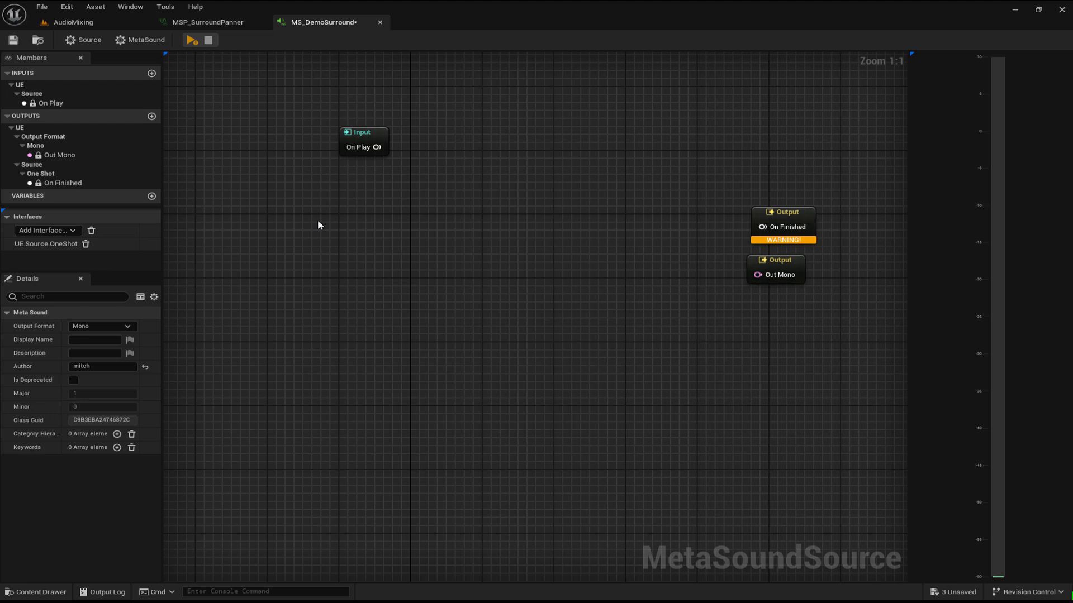
left_click(99, 329)
left_click(89, 364)
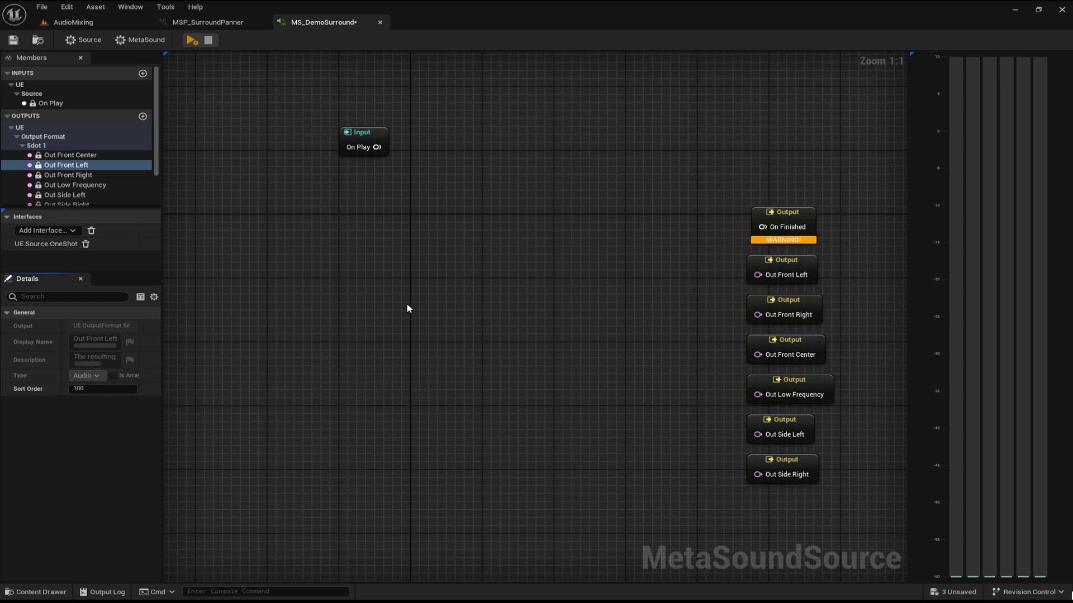
left_click_drag(793, 220, 834, 115)
right_click_drag(674, 277, 557, 259)
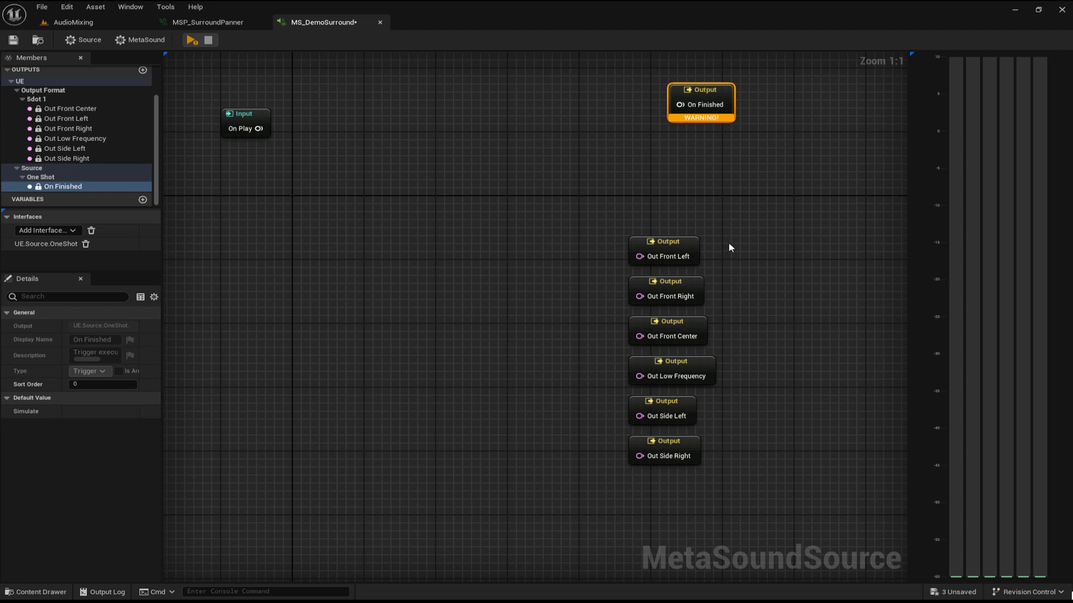
Examine each 5.1 channel output node in turn, from Out Front Left through Out Side Right
left_click(688, 247)
left_click(687, 296)
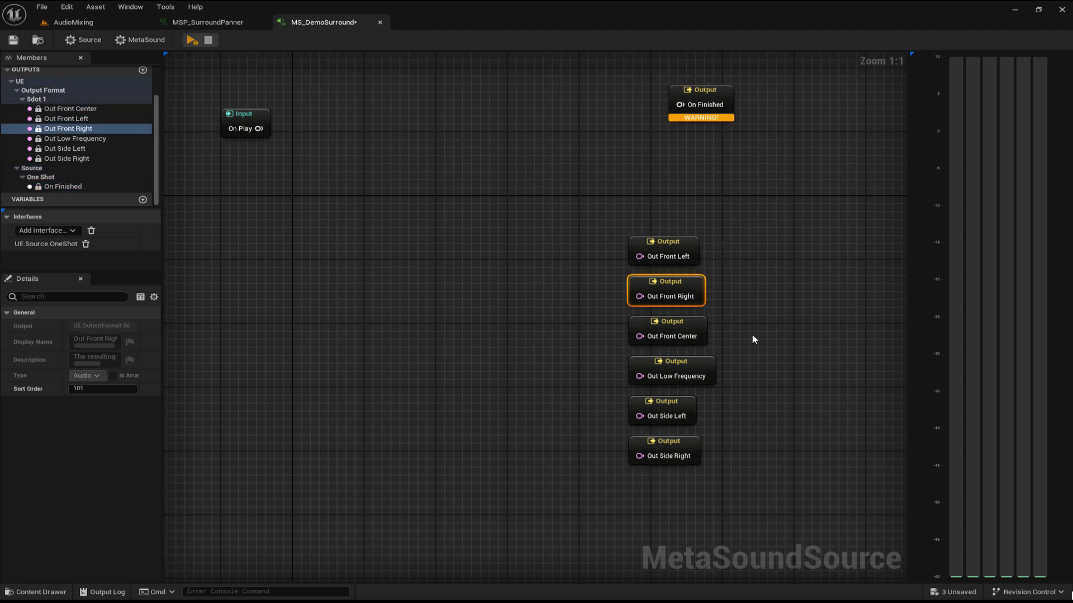
left_click(682, 336)
left_click(676, 376)
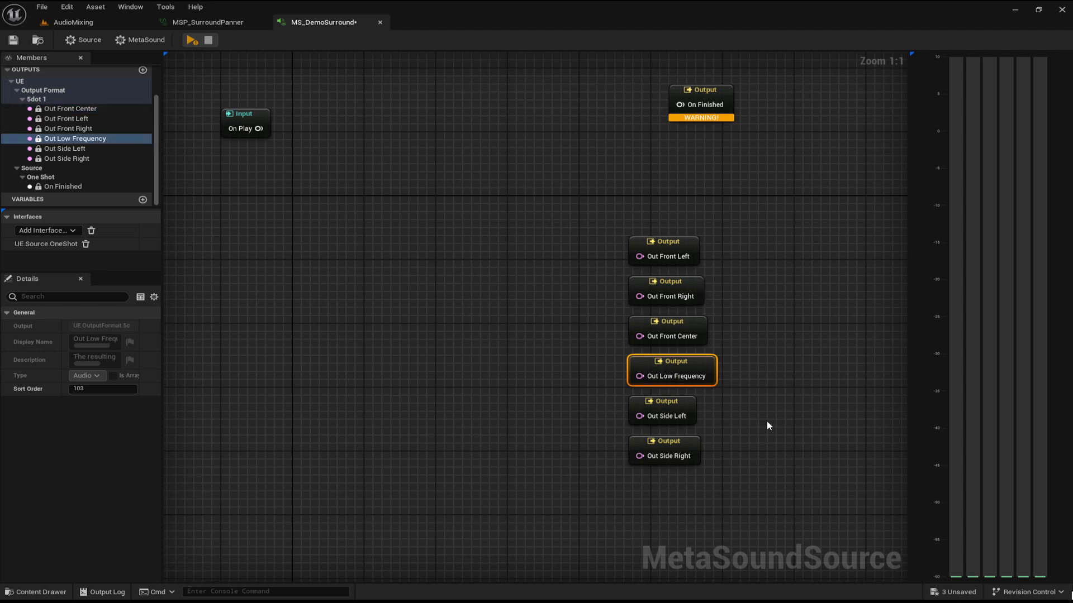
left_click(679, 417)
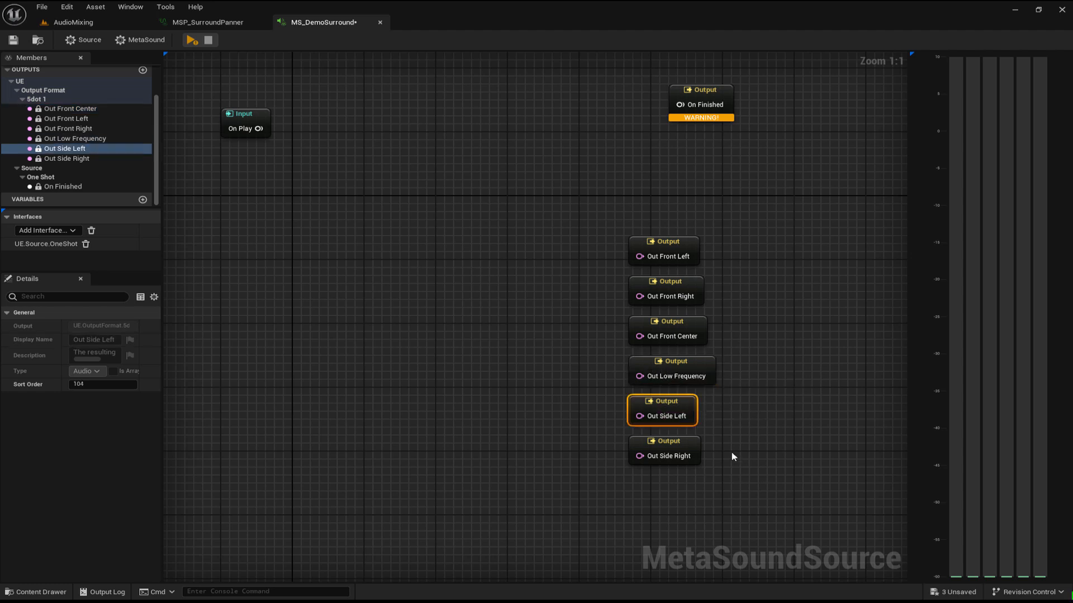
left_click(676, 456)
right_click_drag(471, 411, 595, 394)
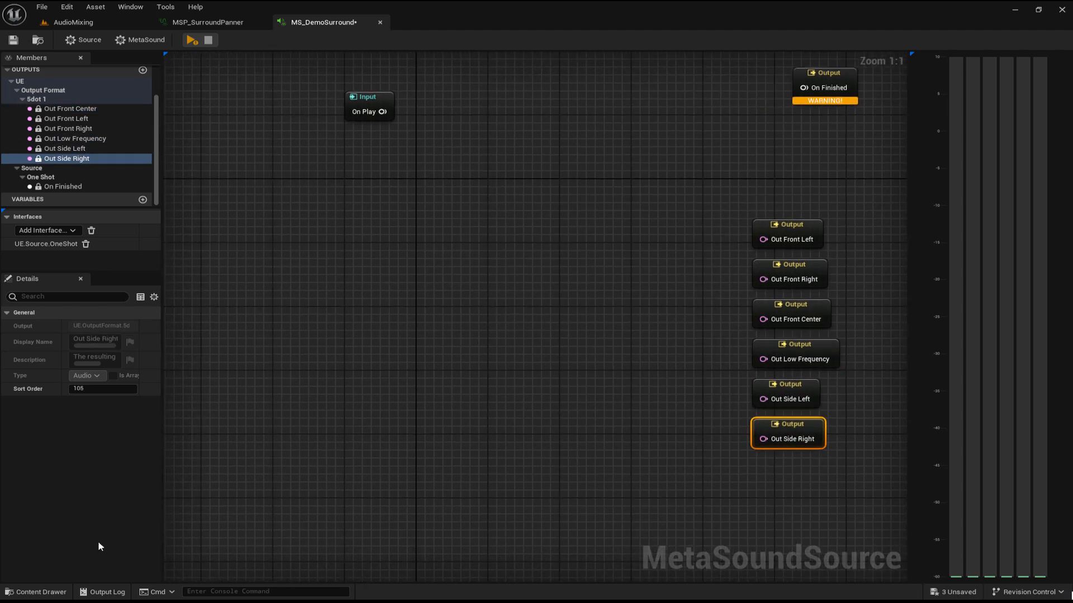
Add the MSP_SurroundPanner patch to the graph and place it between the On Play input and the channel outputs
left_click(36, 592)
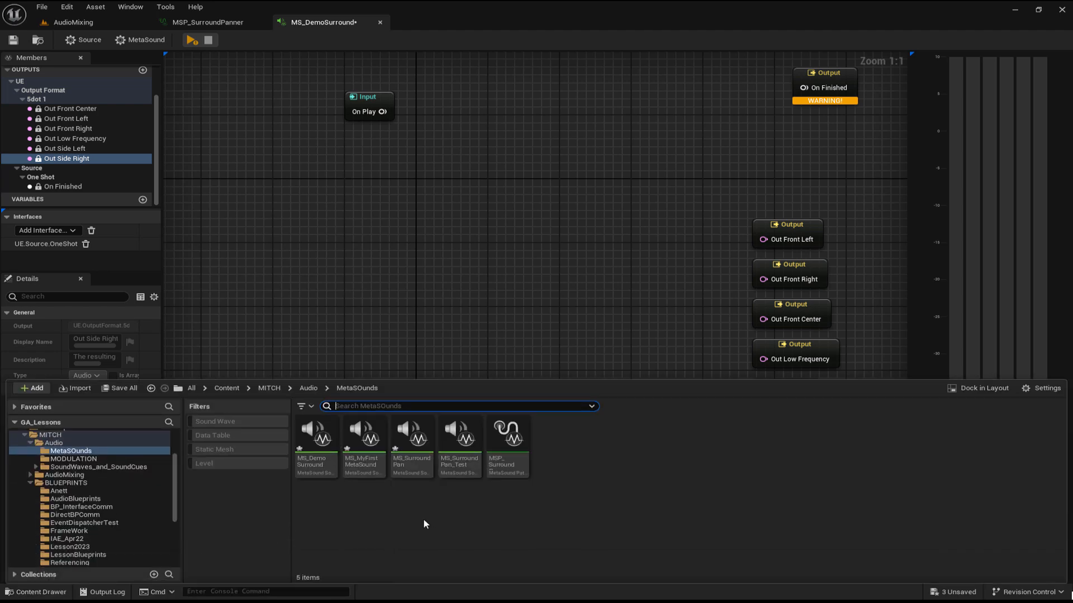
left_click_drag(508, 436, 495, 215)
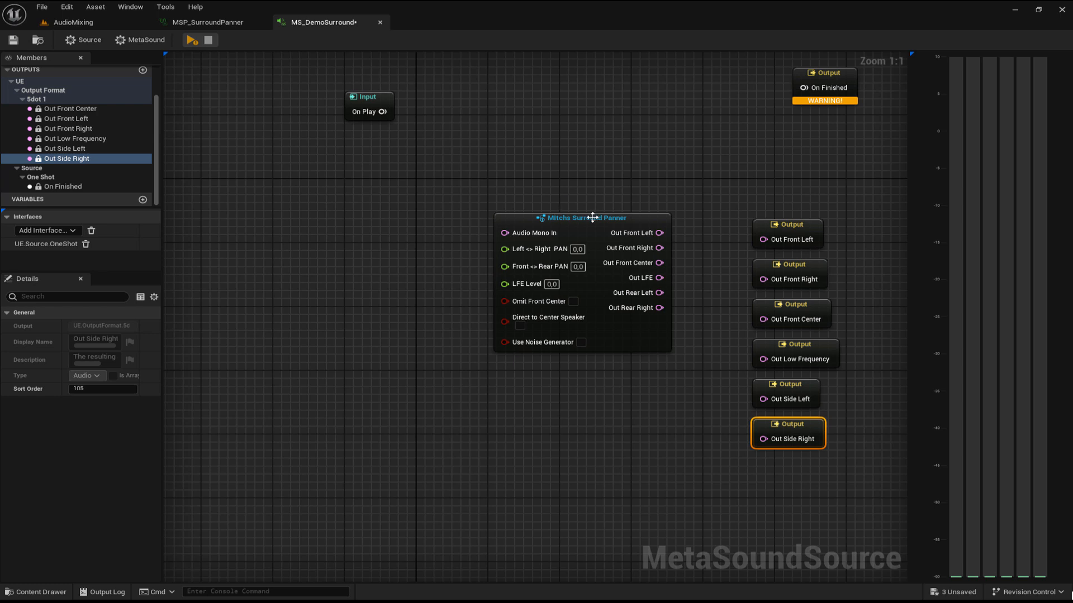
left_click_drag(593, 218, 541, 255)
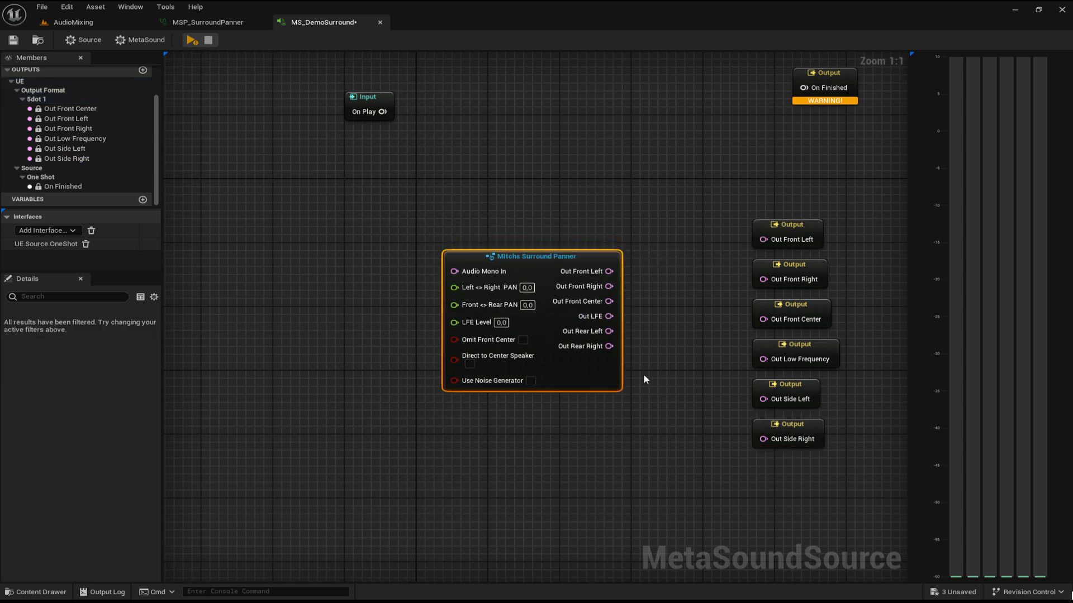
Connect the surround panner's six outputs to the matching graph outputs, LFE to Low Frequency and Rear Left/Right to Side Left/Right
left_click_drag(609, 271, 765, 239)
left_click_drag(608, 286, 763, 279)
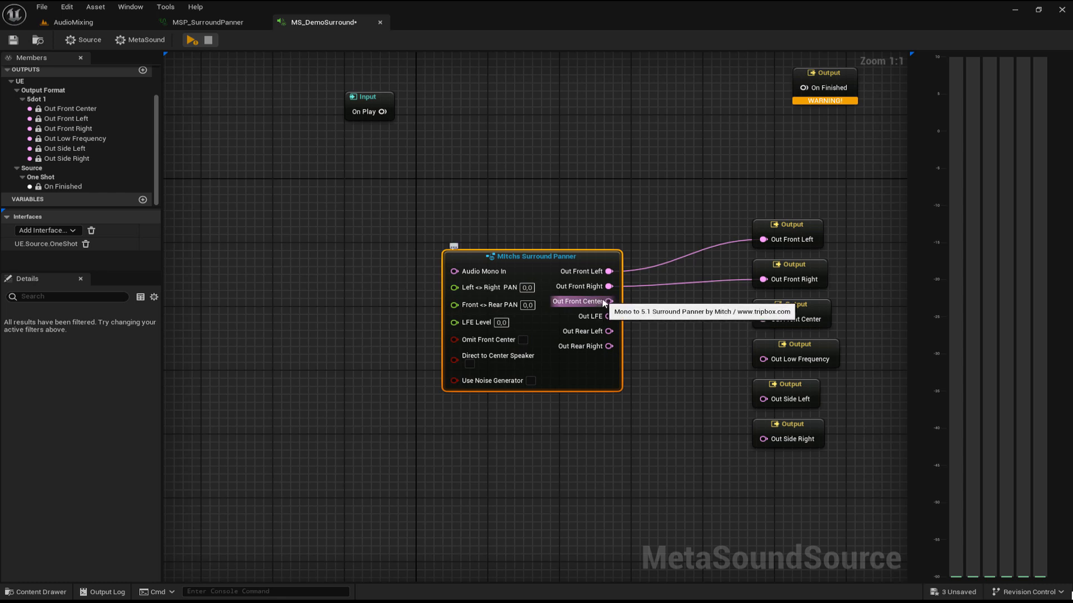
left_click_drag(609, 302, 764, 320)
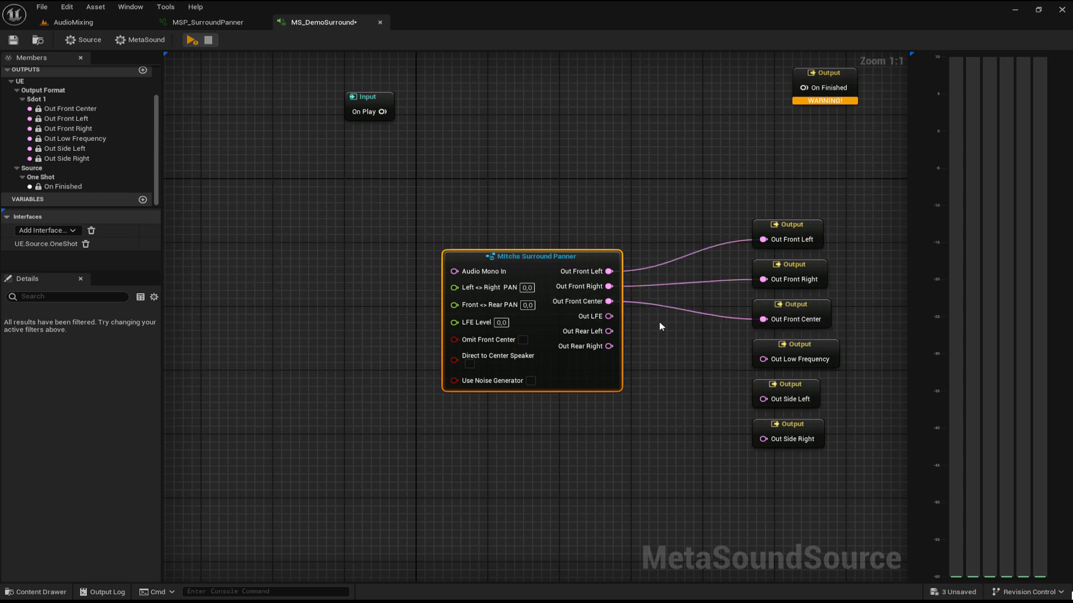
left_click_drag(609, 316, 771, 362)
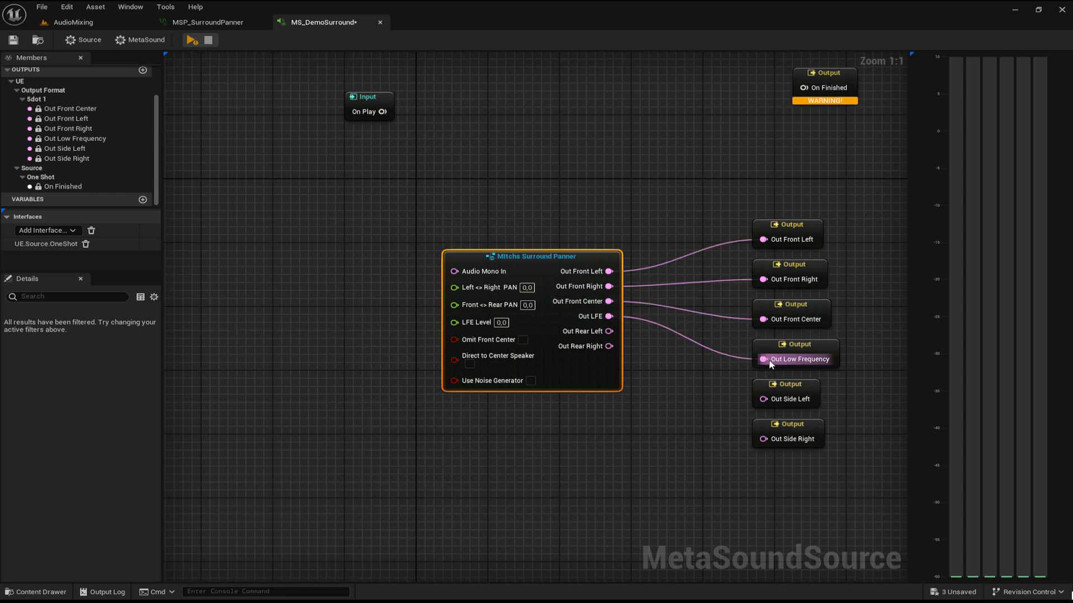
left_click_drag(609, 331, 771, 404)
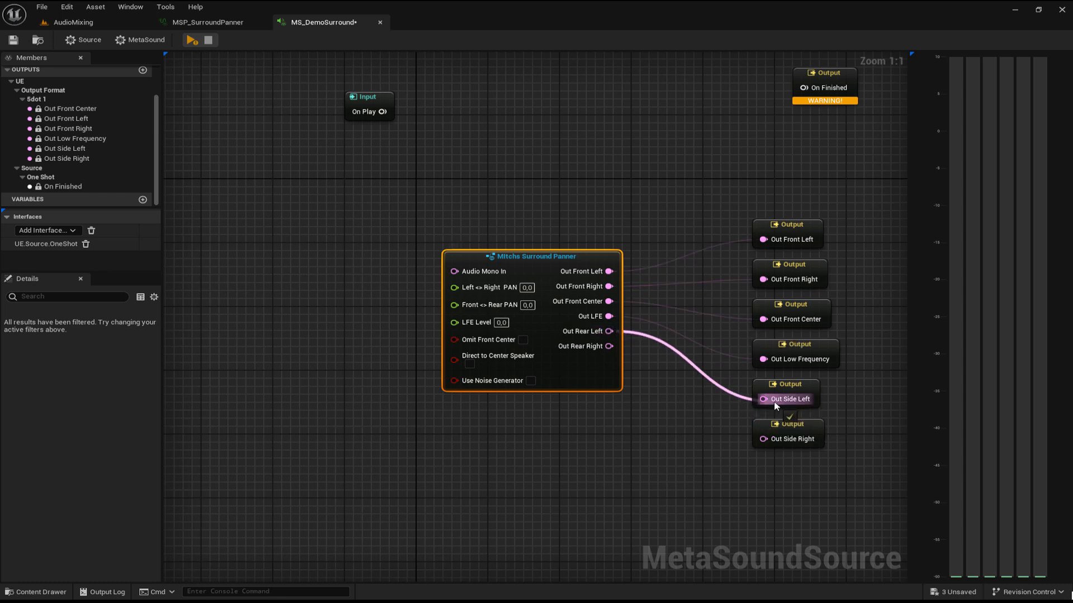
left_click_drag(609, 347, 712, 418)
left_click_drag(712, 415, 764, 439)
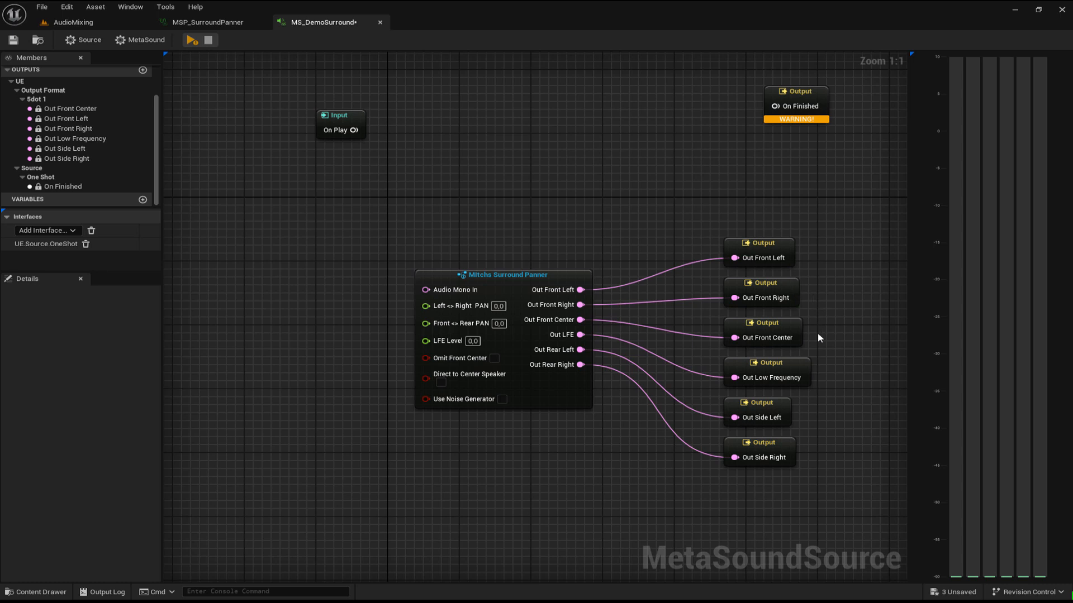
Examine the Out Front Center output and the surround panner's Omit Front Center option
left_click_drag(818, 330, 760, 339)
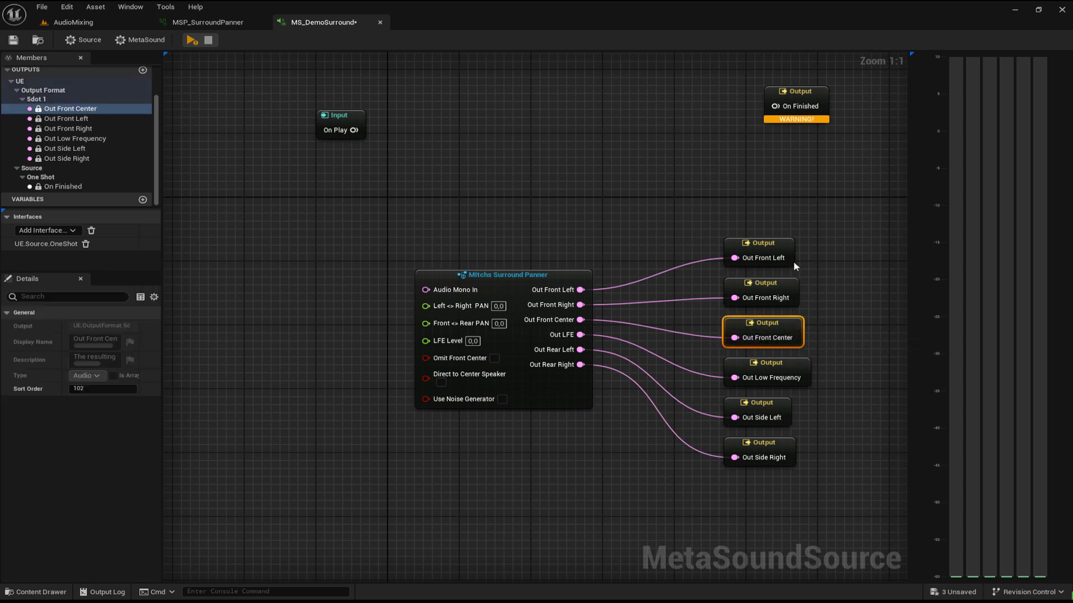
left_click(825, 249)
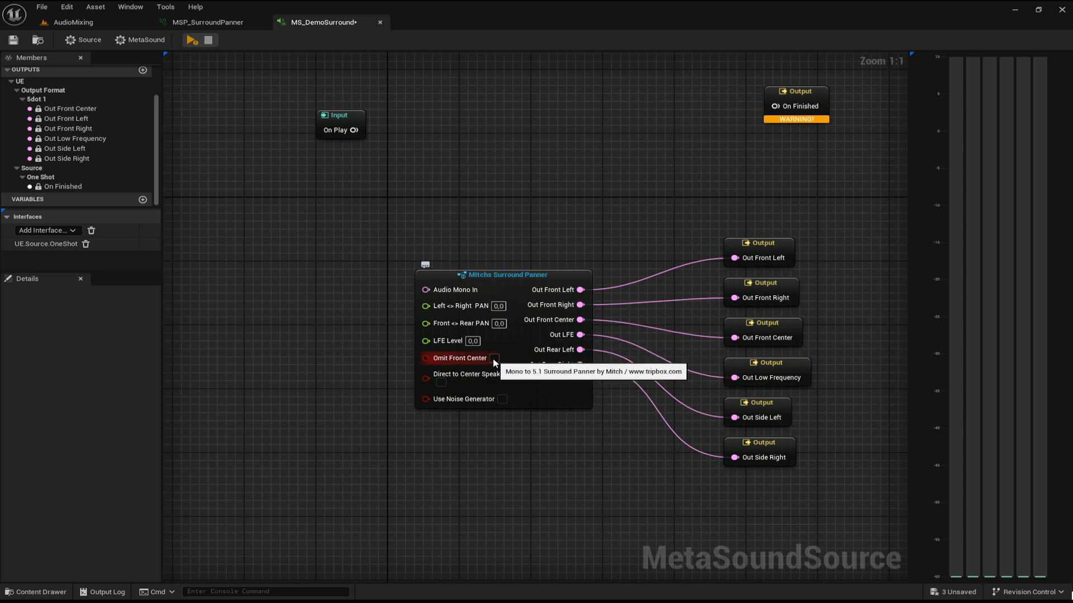
left_click(796, 336)
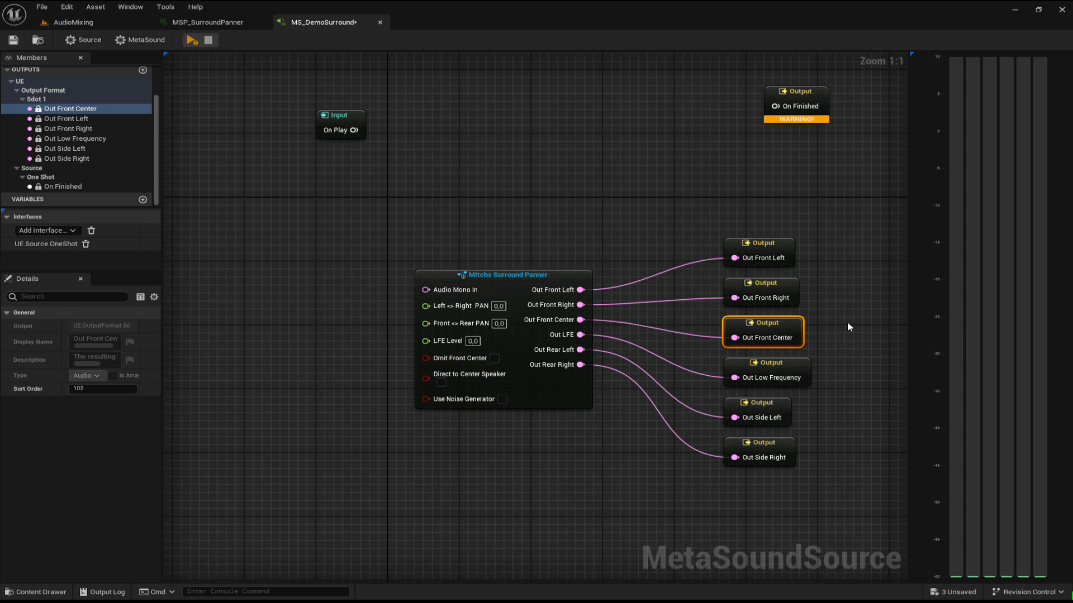
left_click(830, 330)
Open the MS_SurroundPan_Test MetaSound and inspect the range settings of its Left-Right PAN, Front-Rear PAN and LFE Level inputs
left_click(509, 295)
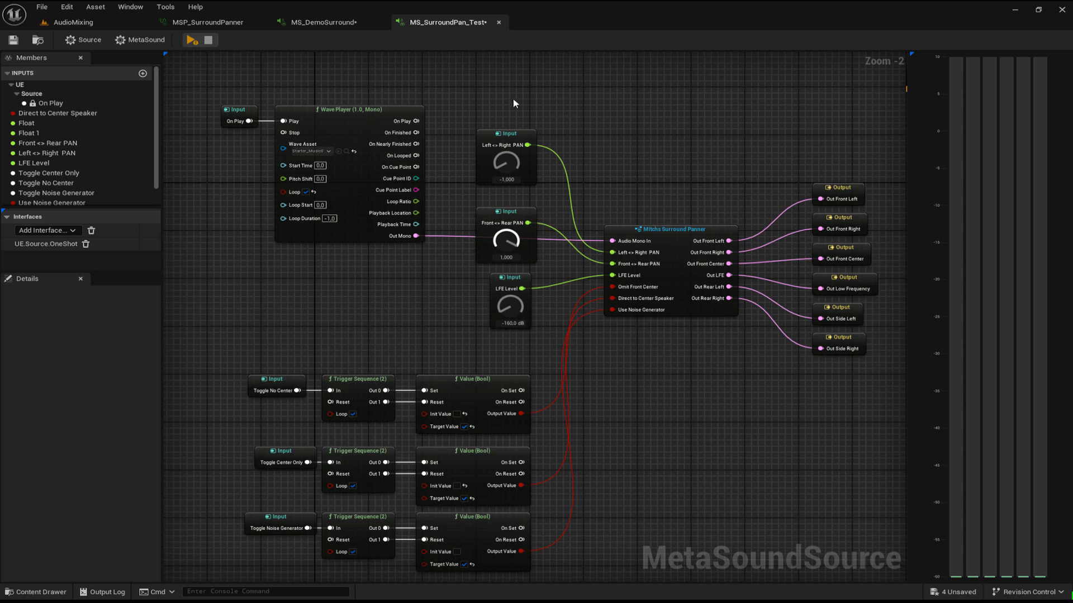
left_click_drag(496, 112, 519, 156)
left_click_drag(452, 150, 472, 203)
left_click_drag(462, 162, 492, 235)
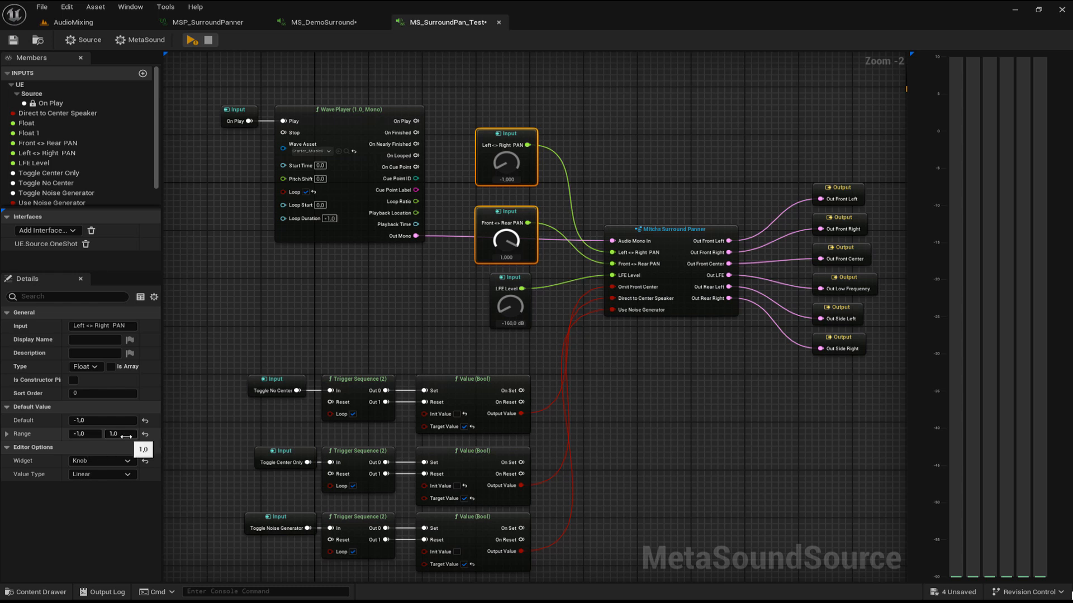
left_click(513, 277)
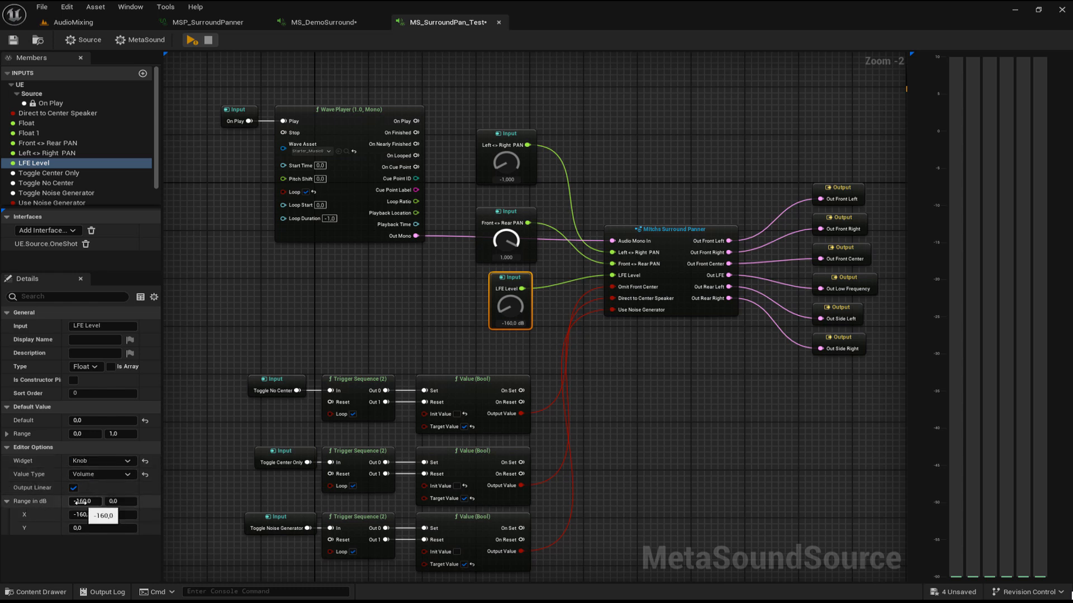
left_click(400, 312)
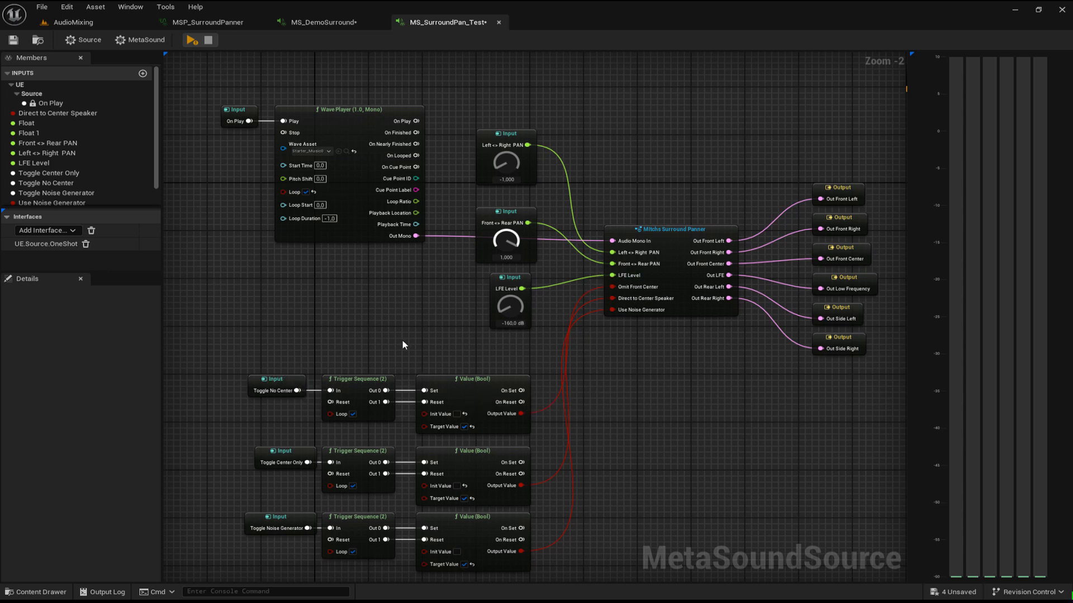
Disconnect the panner's Omit Front Center input, try its checkbox, and reconnect the upper Value (Bool) output to it
left_click(613, 286, "alt")
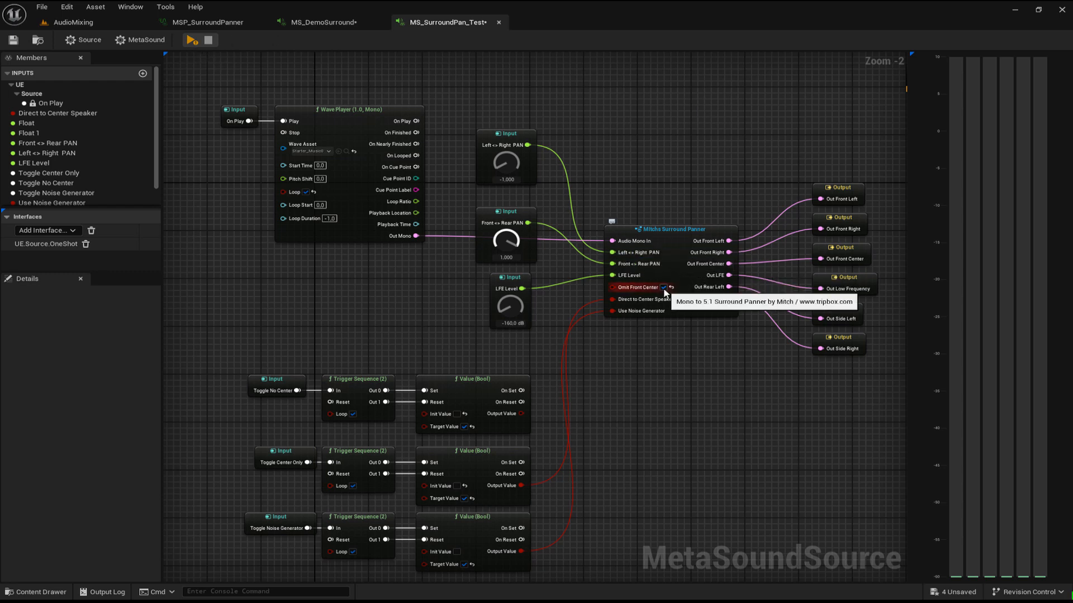
left_click(665, 288)
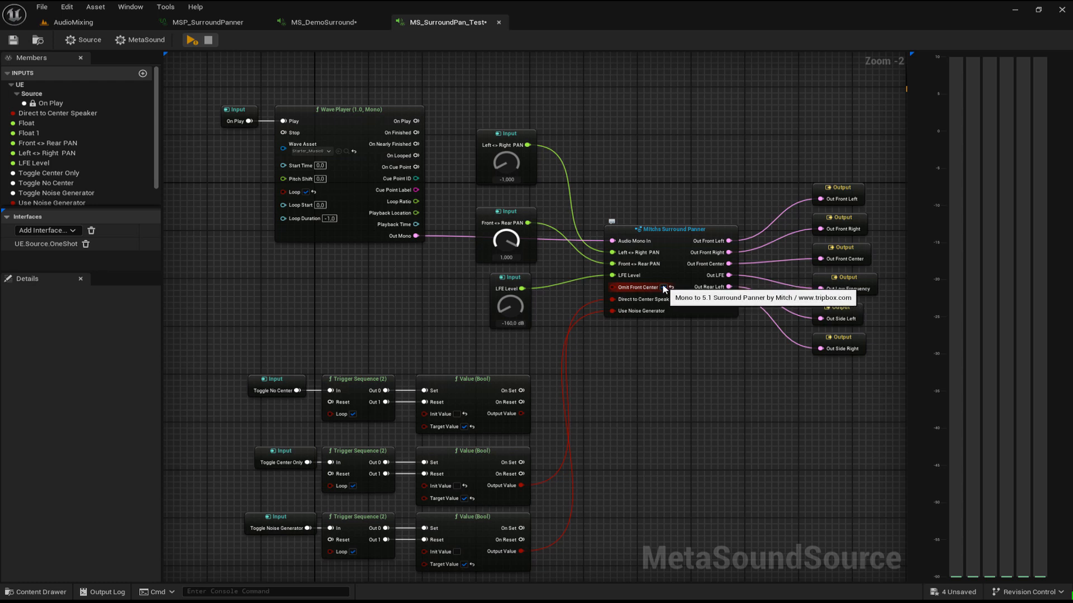
left_click_drag(521, 414, 612, 287)
Examine the Toggle No Center input and the Trigger Sequence and Value (Bool) nodes that follow it
left_click(275, 379)
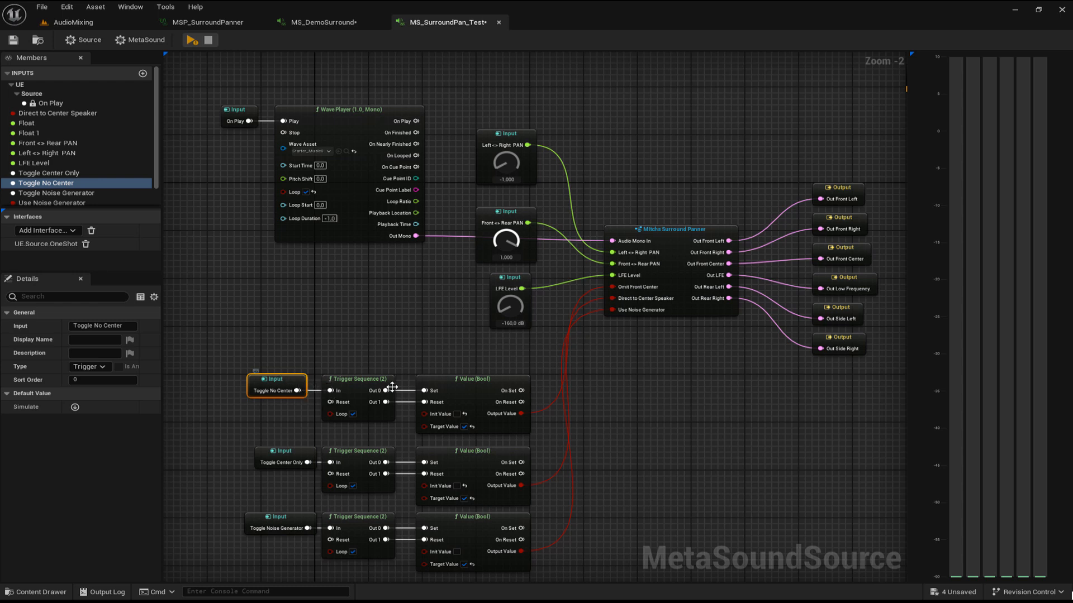
left_click_drag(350, 353, 362, 385)
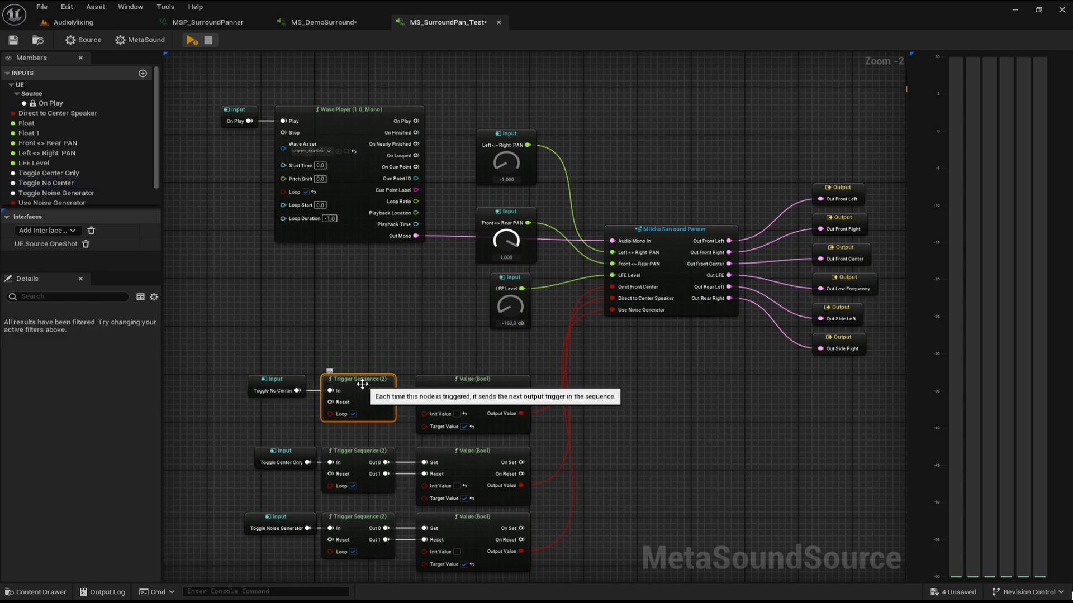
left_click(463, 377)
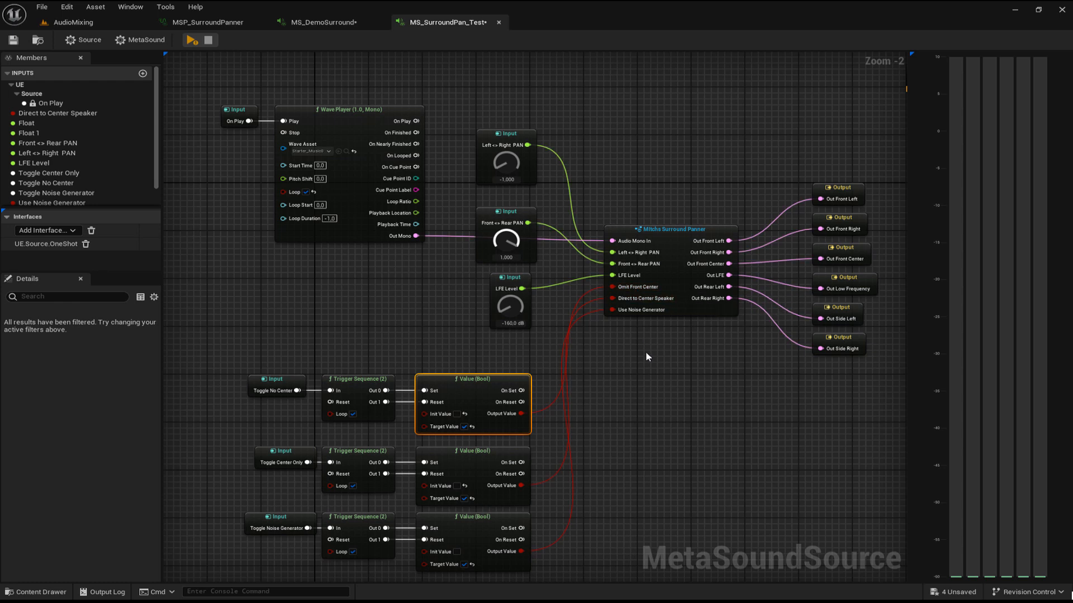
left_click(662, 169)
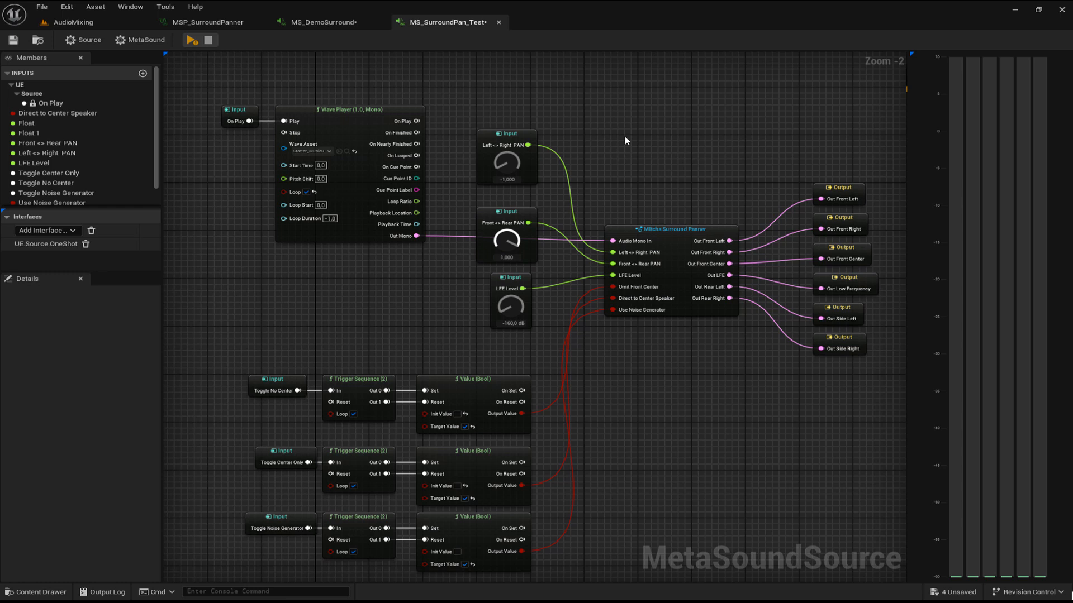
Add a Stereo Panner node above the surround panner and choose the Equal Power panning law
right_click(653, 102)
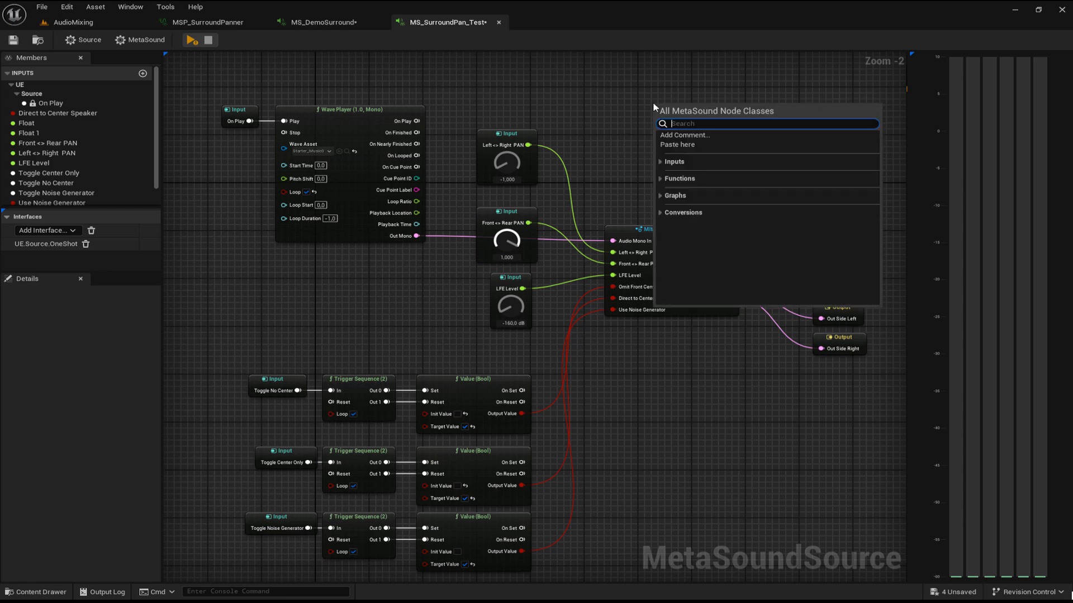
type("panner")
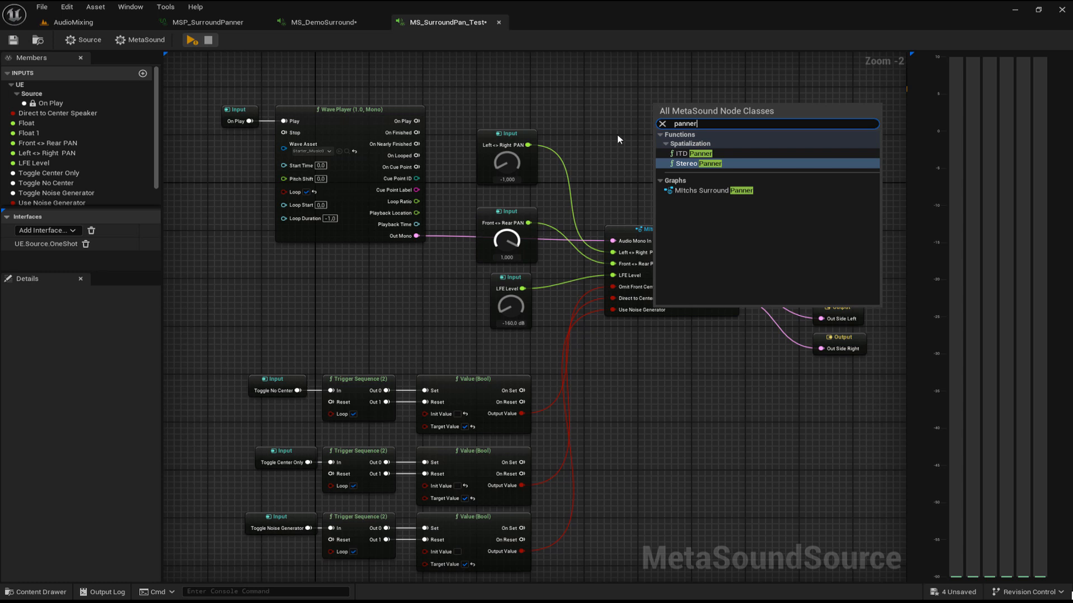
left_click(690, 163)
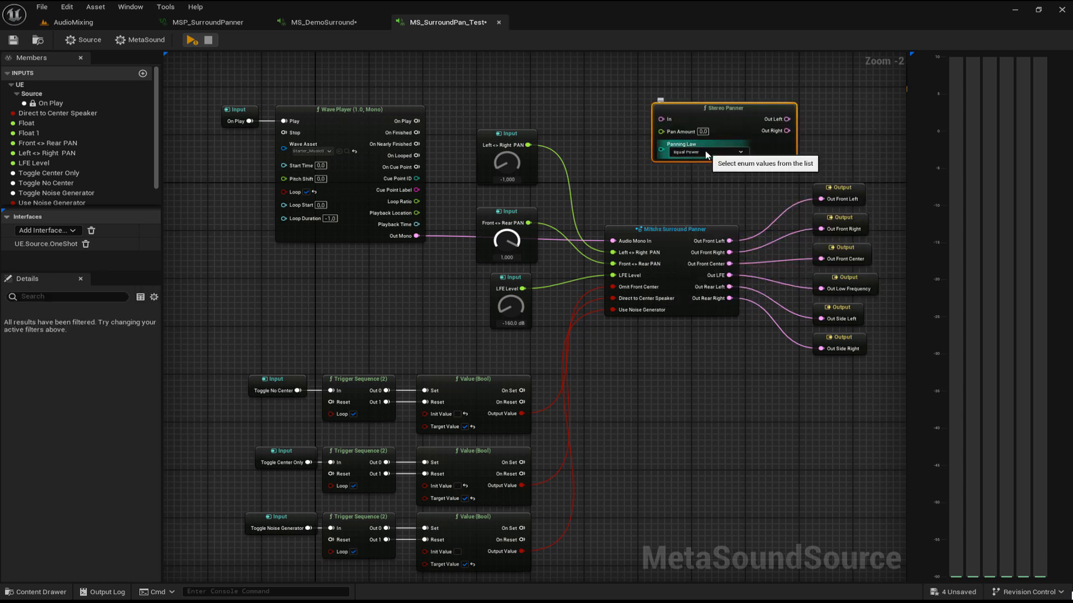
left_click(706, 153)
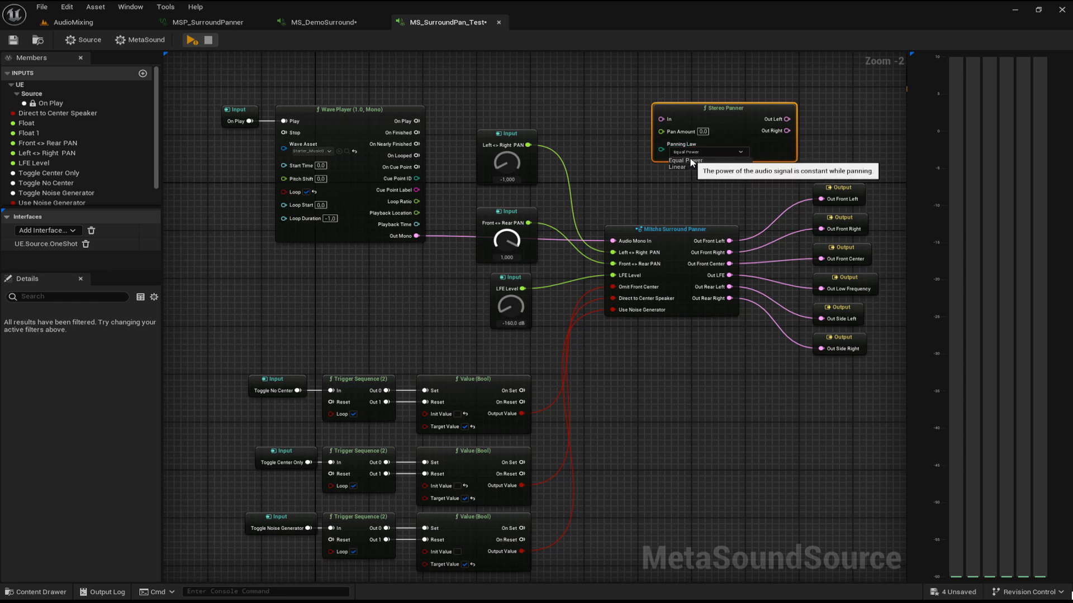
left_click(692, 163)
left_click_drag(743, 109, 708, 111)
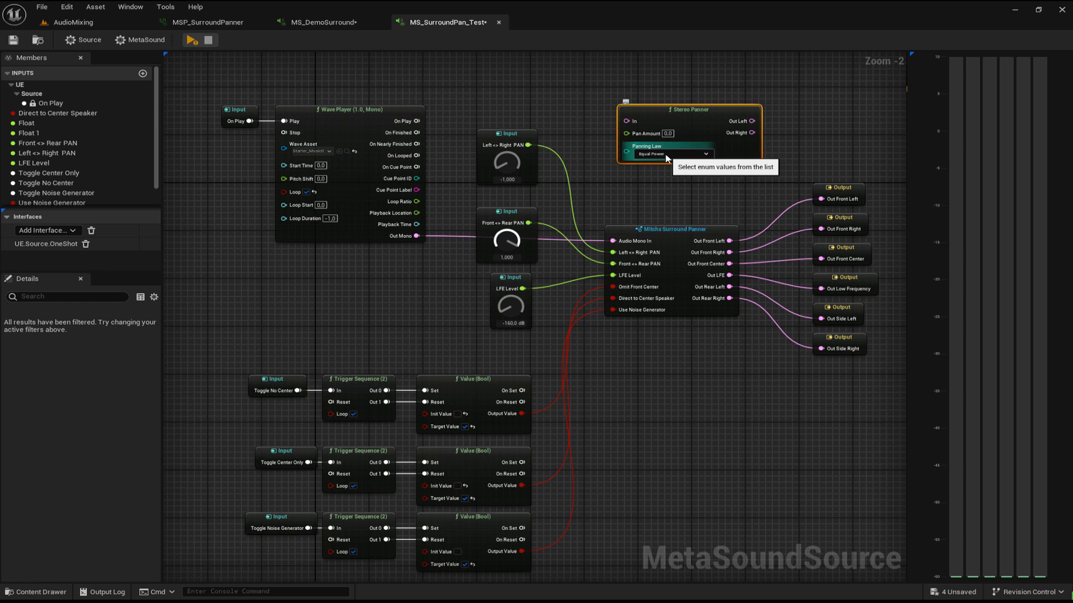
left_click(674, 186)
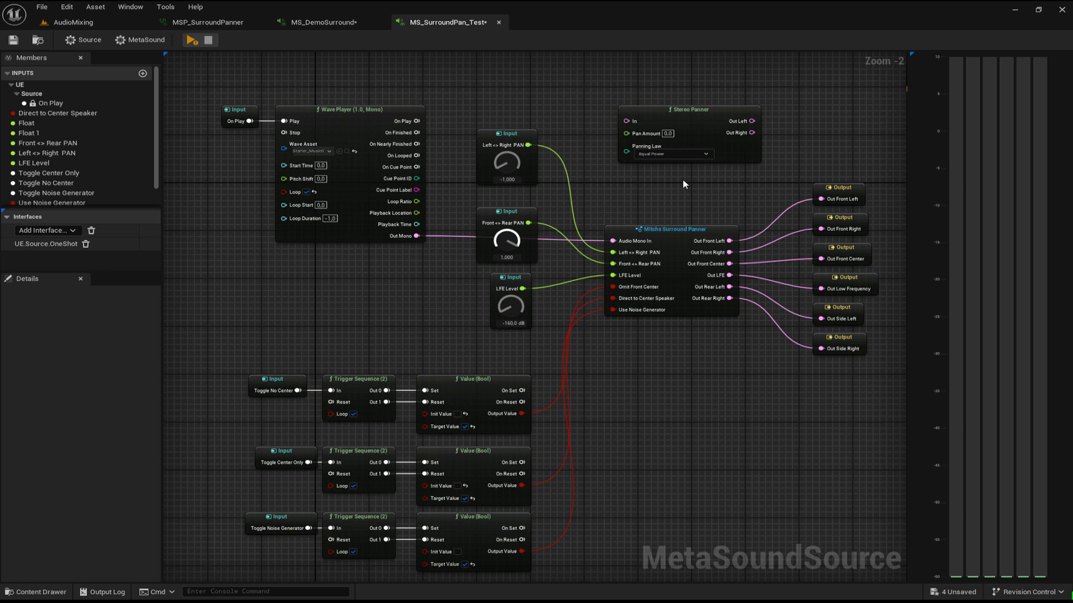
left_click_drag(584, 119, 640, 99)
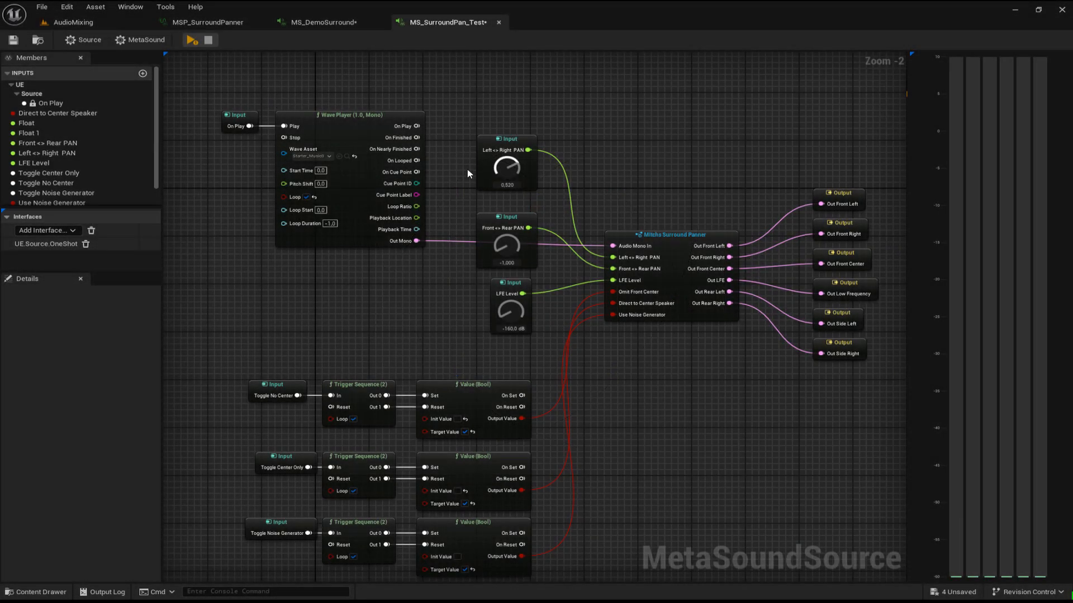
Set the Left-Right PAN to -1, start previewing the MetaSound, and bring the pan to 0
left_click_drag(502, 162, 505, 184)
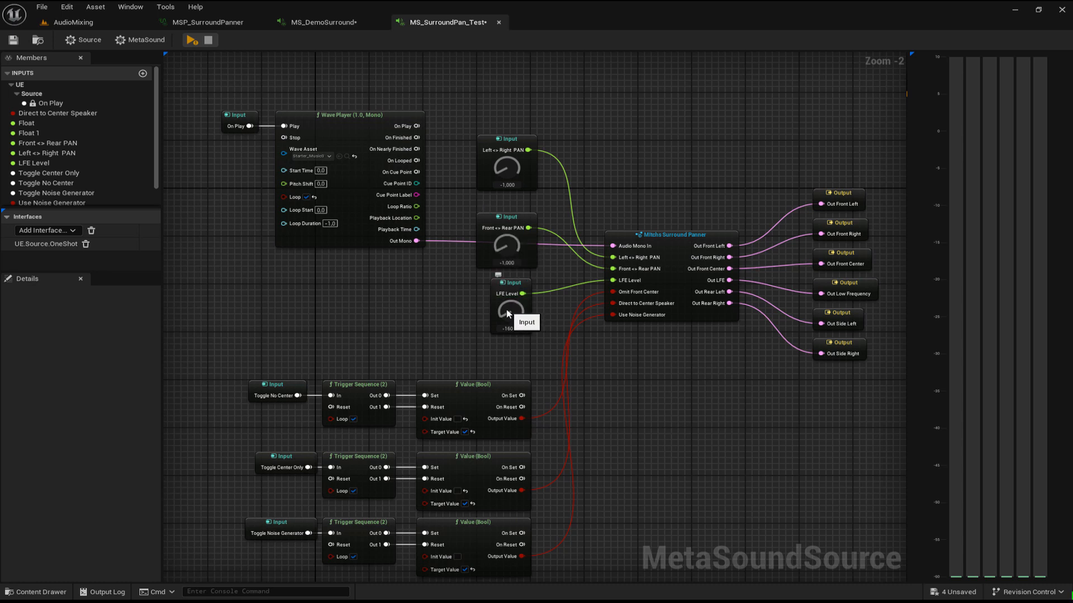
left_click(191, 40)
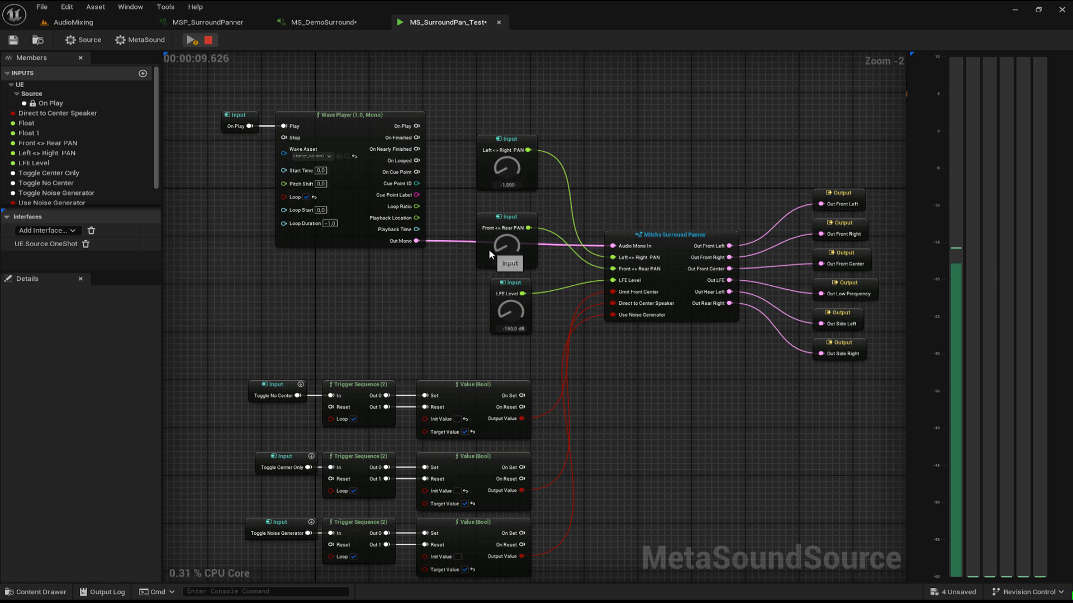
left_click_drag(505, 167, 516, 102)
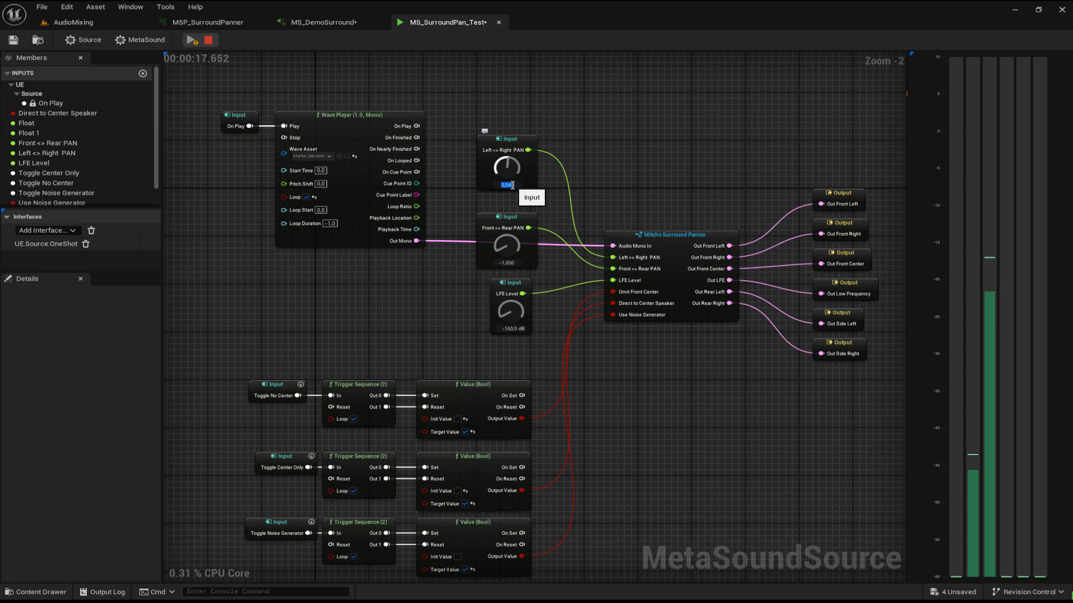
type("0")
key("Return")
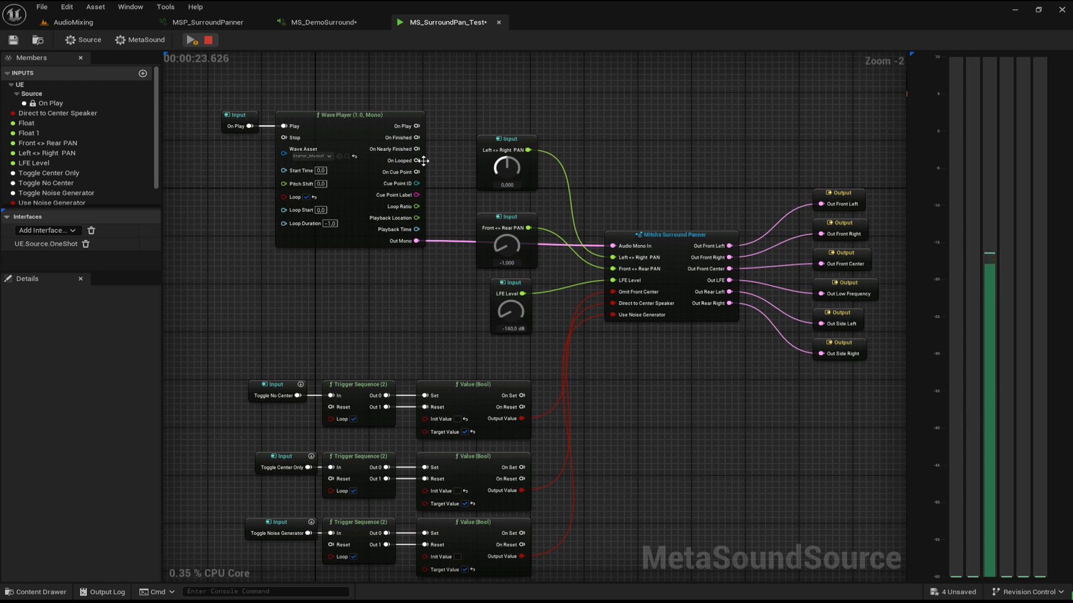
Sweep the Left-Right PAN to 1 and back to about 0.5 during playback, and reset it to 0
left_click_drag(506, 170, 497, 89)
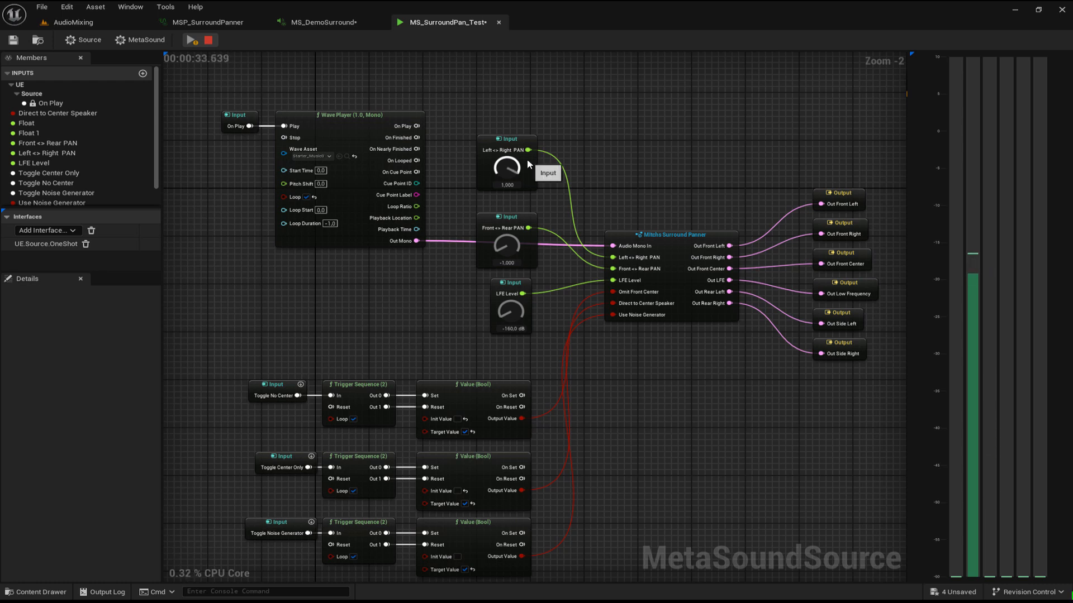
left_click_drag(500, 165, 496, 197)
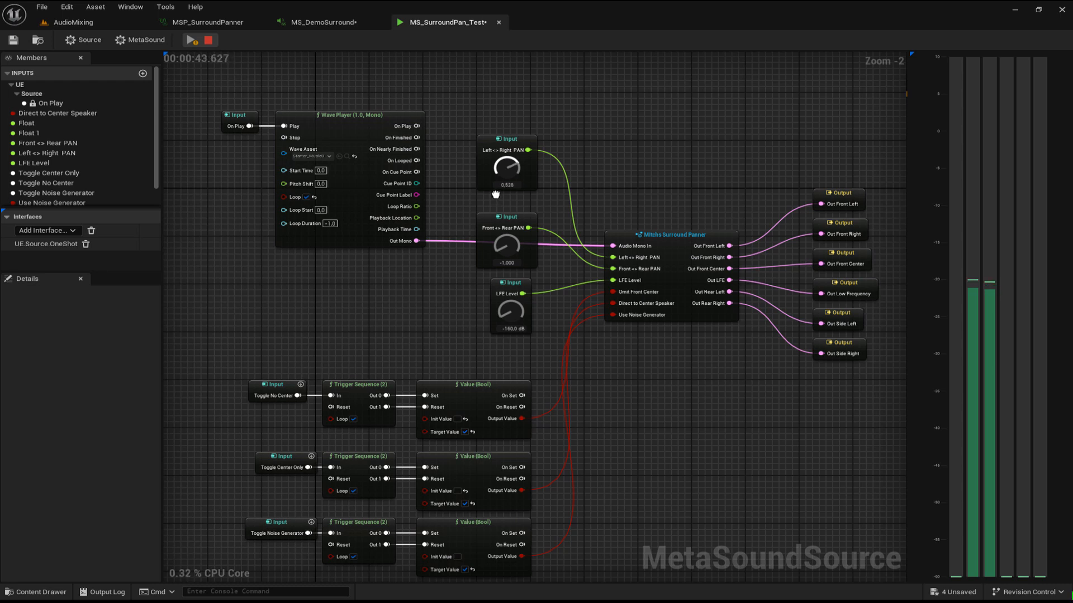
left_click_drag(496, 195, 496, 196)
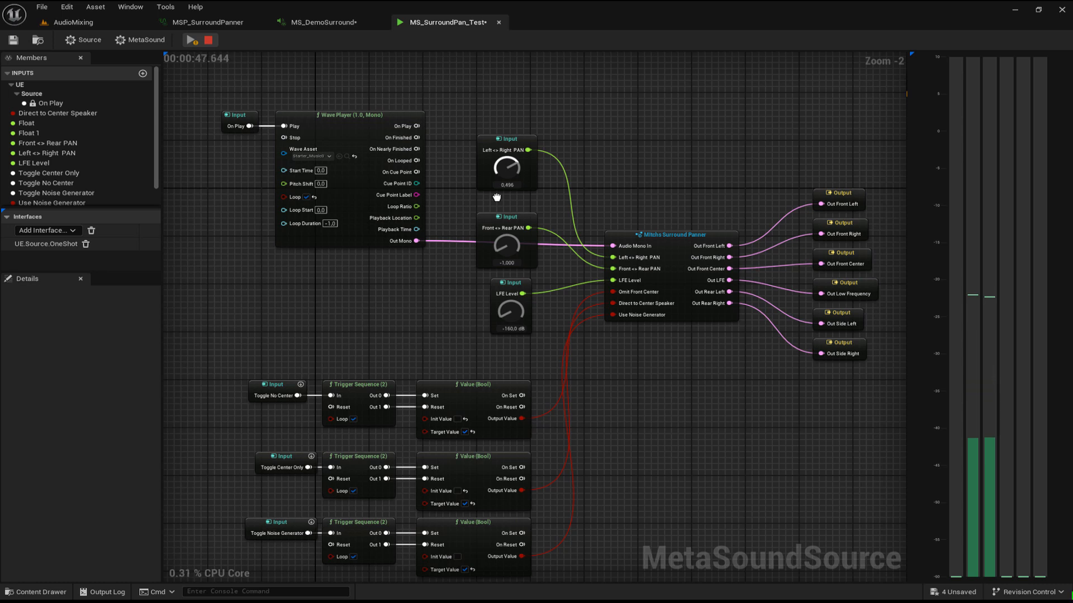
left_click_drag(497, 197, 498, 196)
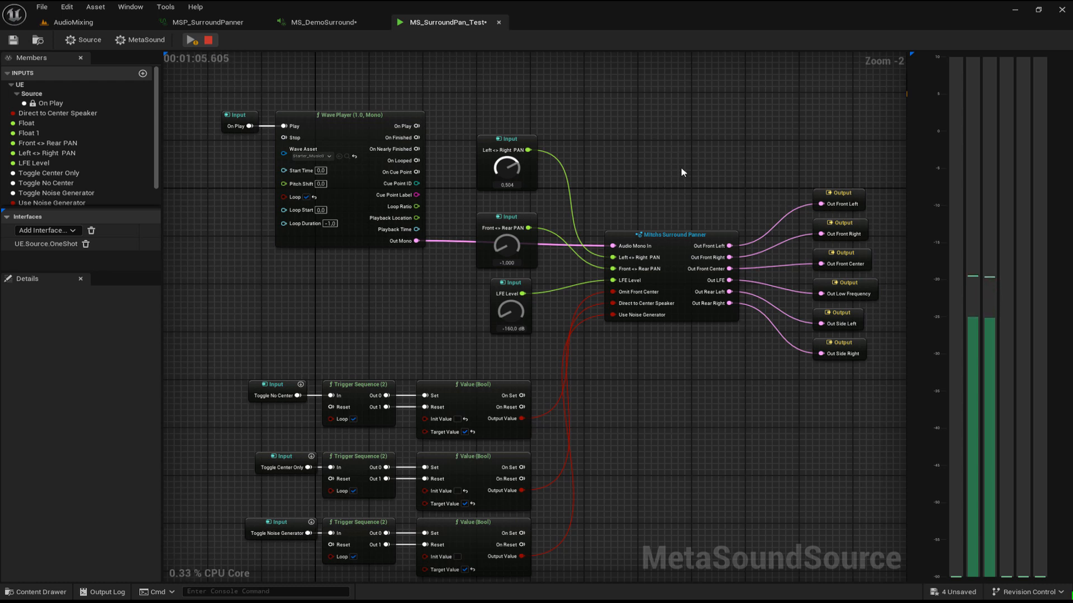
mouse_move(504, 165)
left_mouse_down()
mouse_move(503, 197)
mouse_move(491, 123)
mouse_move(502, 172)
left_mouse_up()
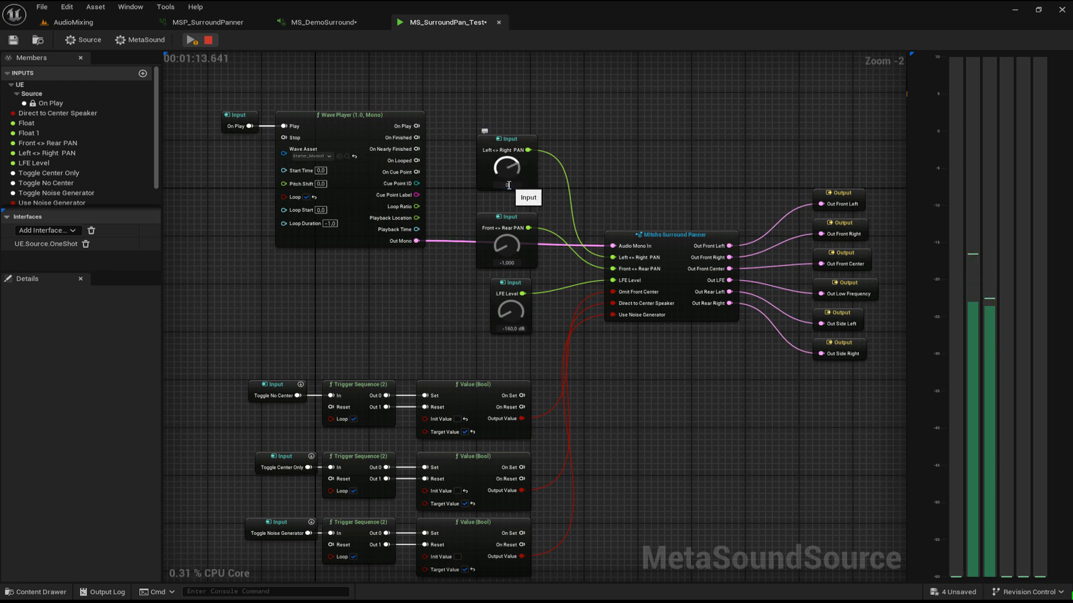
type("0")
key("Return")
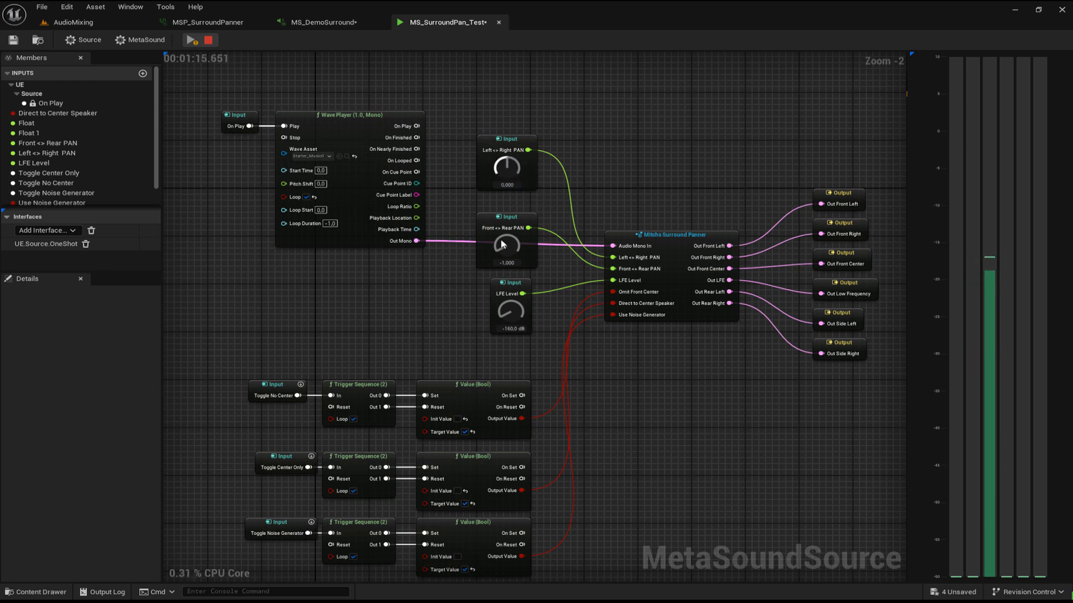
Sweep the Front-Rear PAN from front to fully rear at 1, lower it partway, and set it to 0
left_click_drag(502, 244, 502, 119)
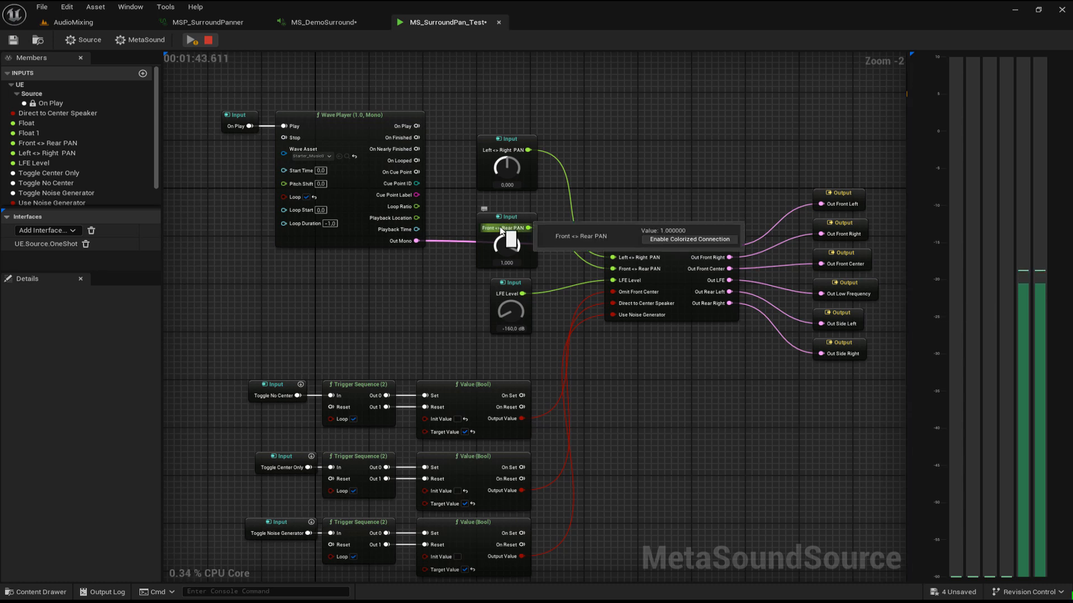
left_click_drag(507, 242, 498, 293)
left_click(506, 263)
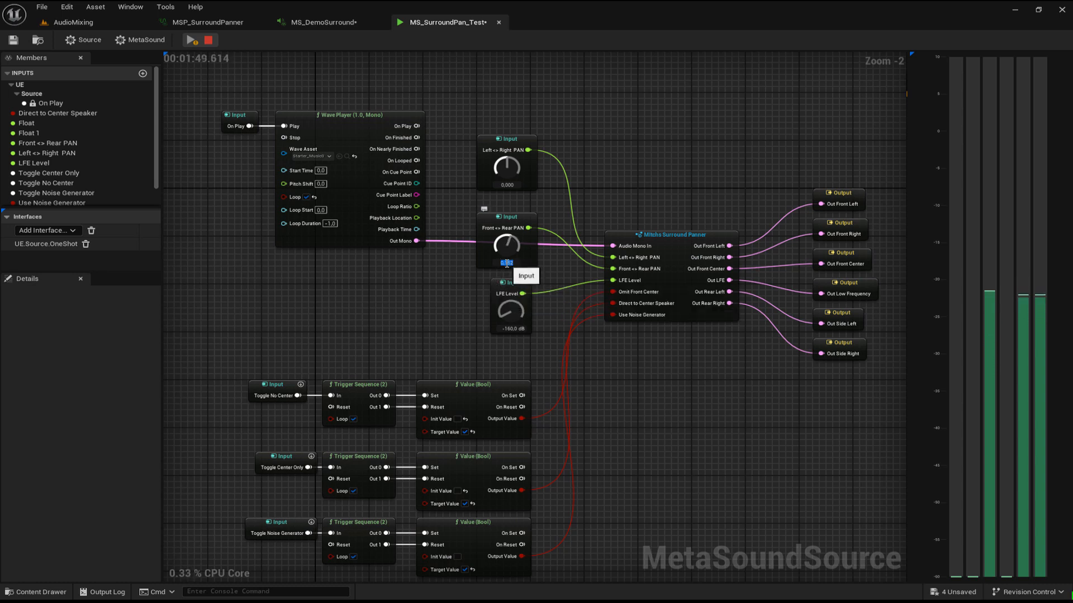
type("0")
key("Return")
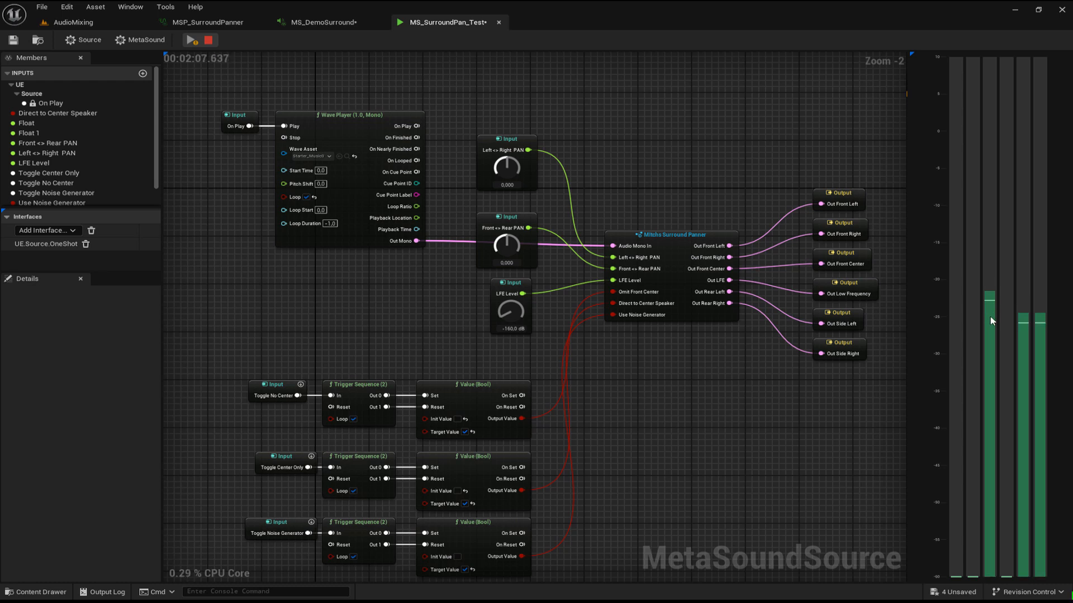
mouse_move(626, 269)
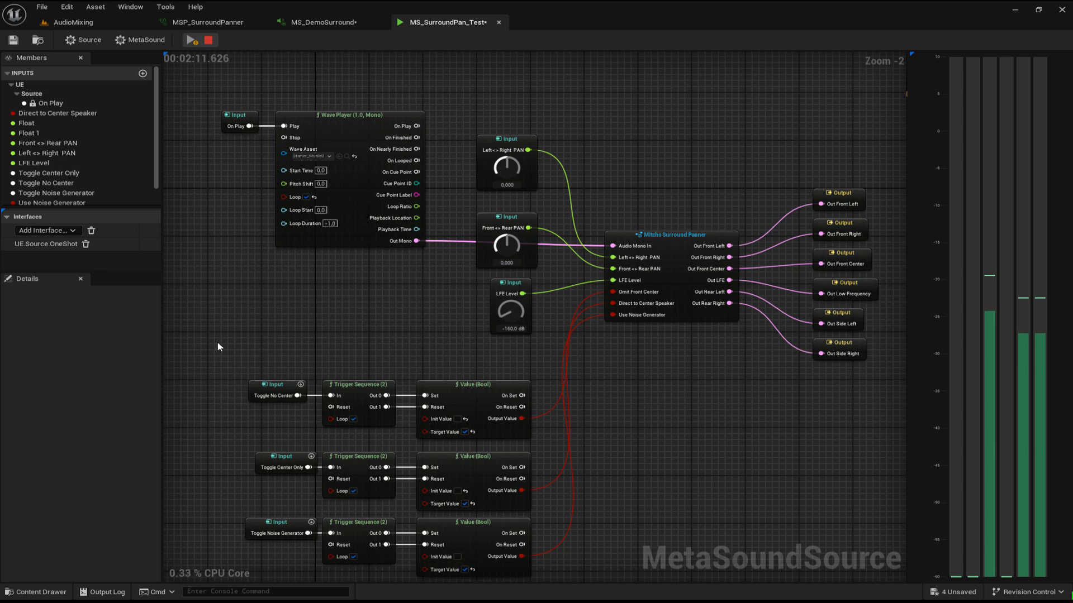
Trigger Toggle No Center in the preview and move the Left-Right PAN to about -0.7
left_click_drag(218, 343, 231, 423)
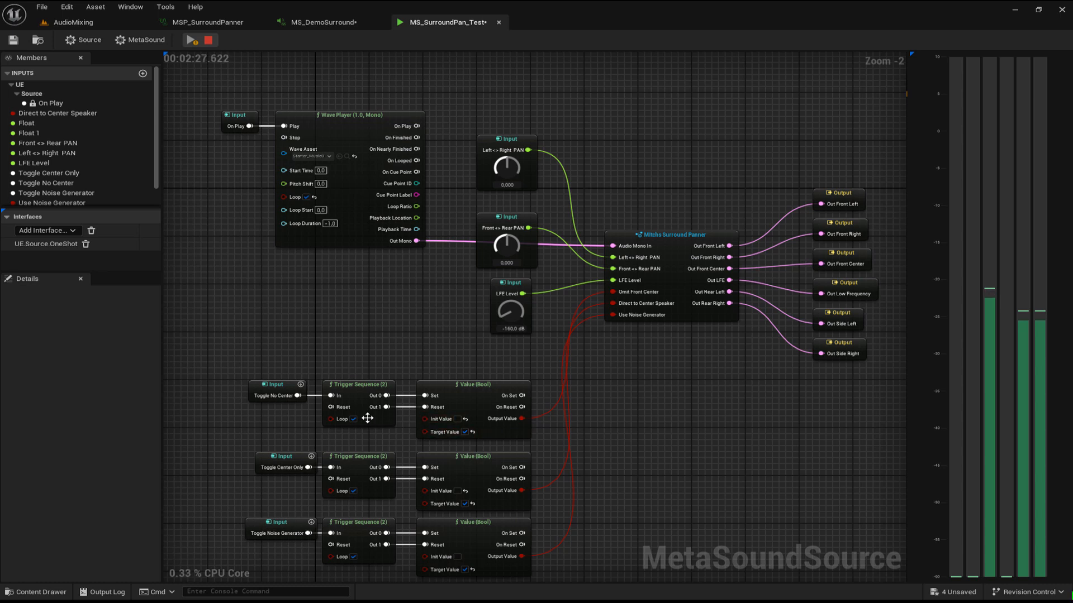
left_click(300, 385)
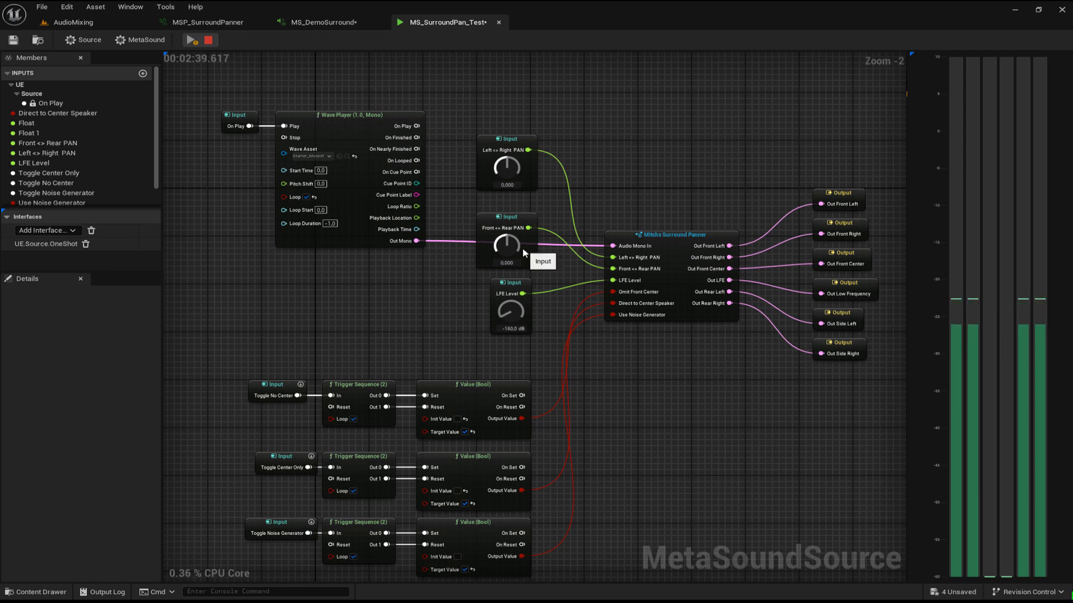
left_click_drag(502, 160, 505, 239)
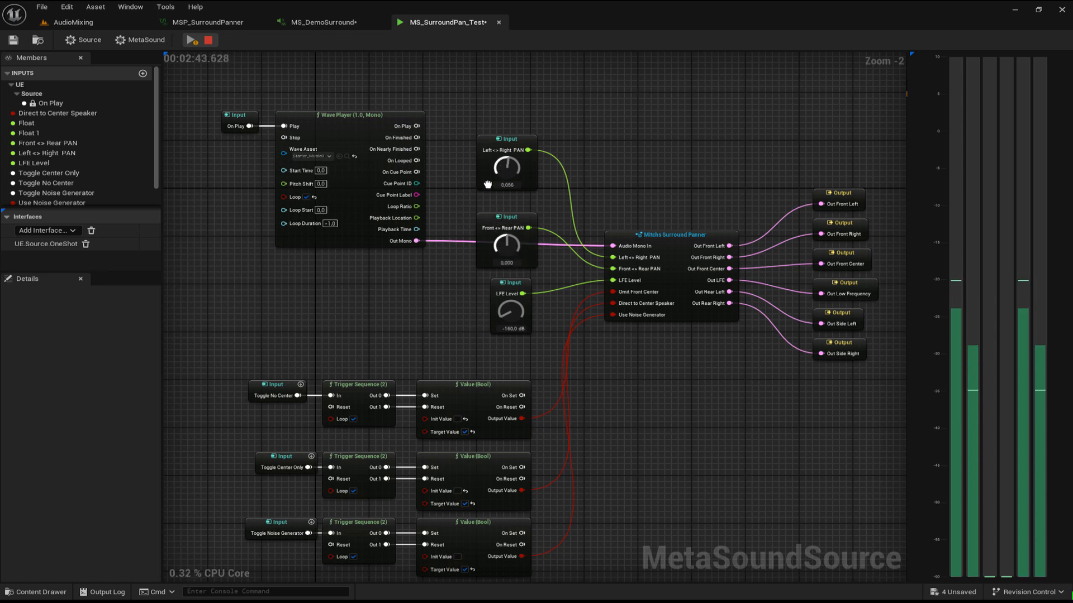
left_click_drag(505, 190, 497, 240)
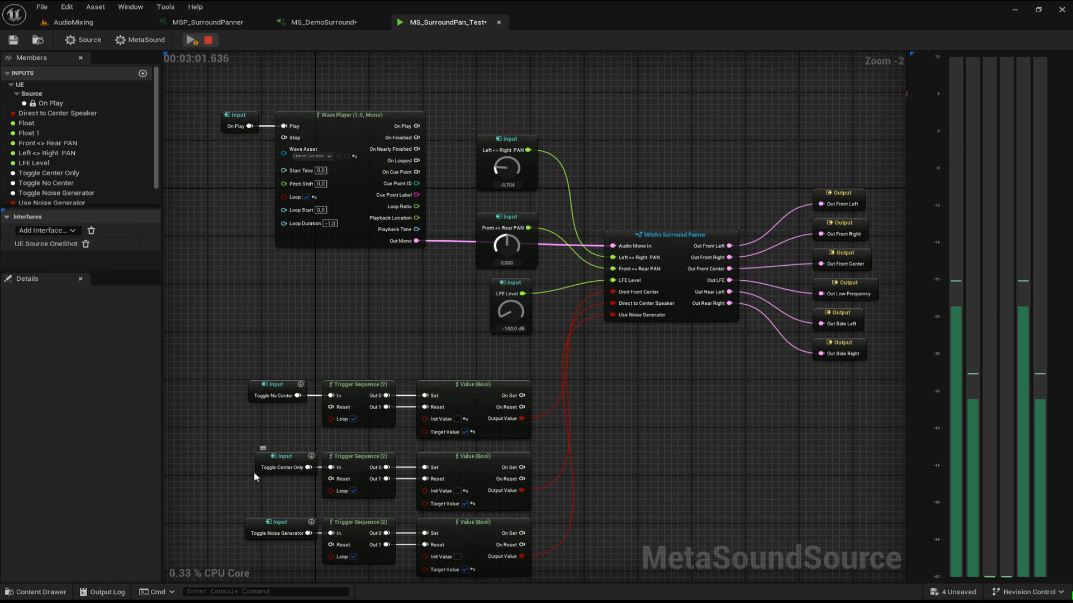
Trigger Toggle Center Only on, try the Left-Right PAN, trigger it off again, and move the pan to about -0.78
left_click(311, 456)
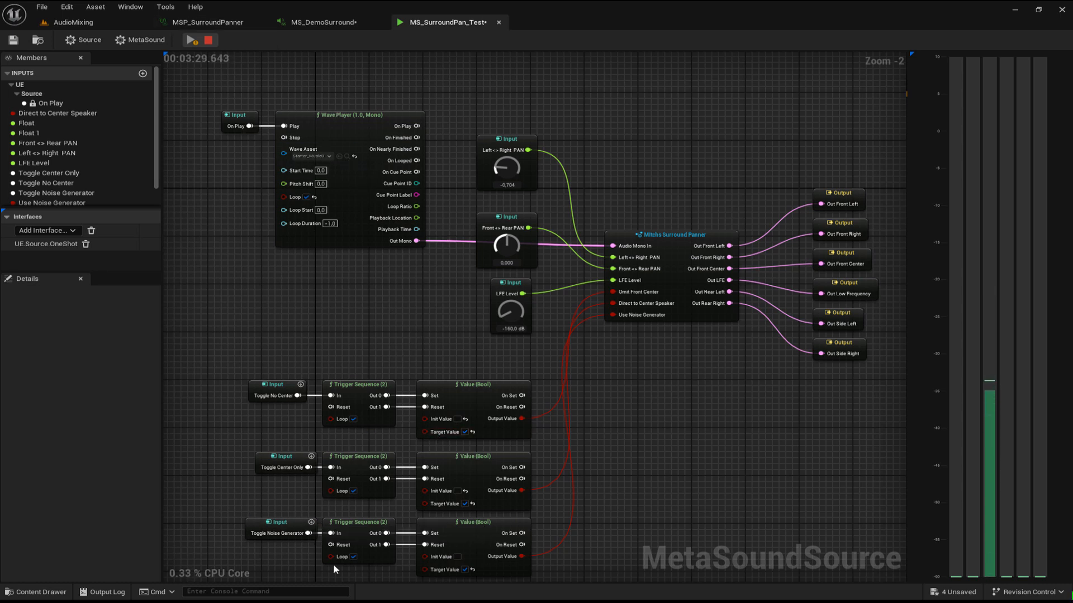
left_click_drag(508, 180, 508, 155)
left_click(311, 457)
left_click_drag(507, 167, 487, 273)
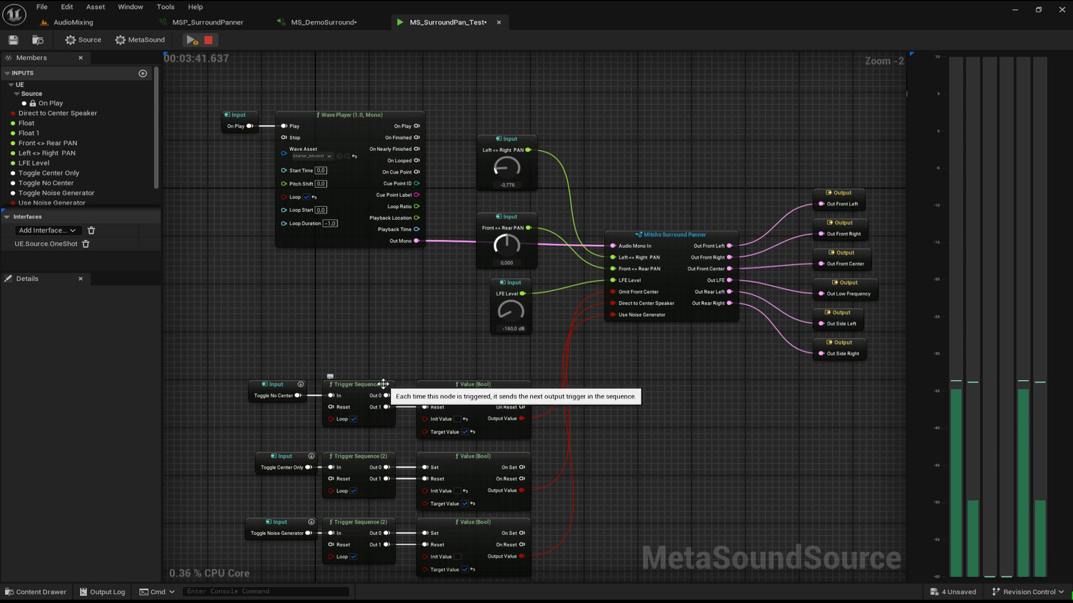
Trigger Toggle No Center again, raise the Left-Right PAN to about 0.46, and stop the preview
left_click(301, 384)
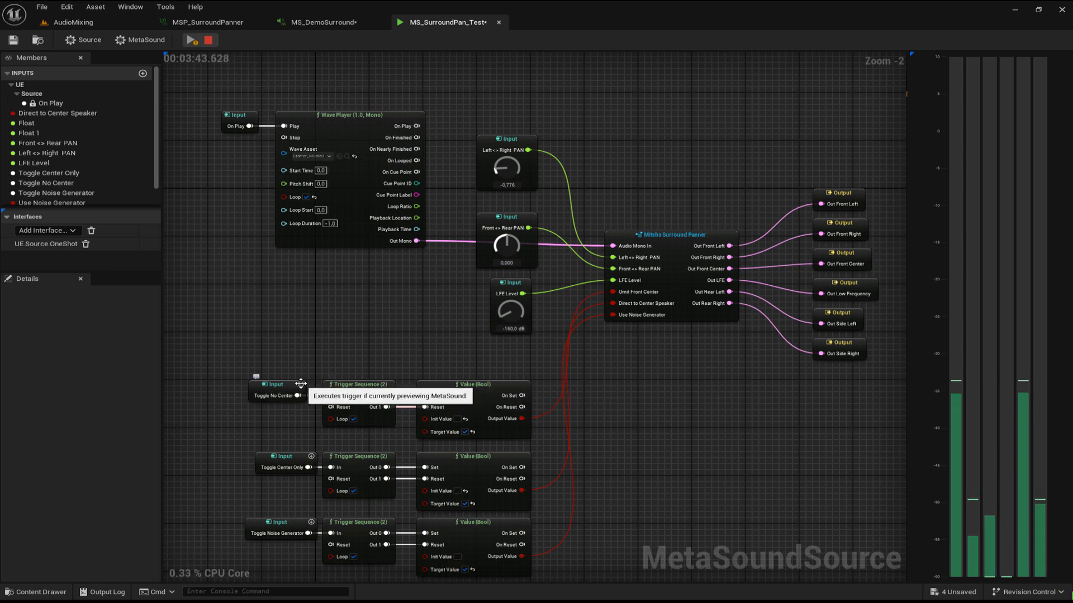
left_click_drag(501, 171, 503, 140)
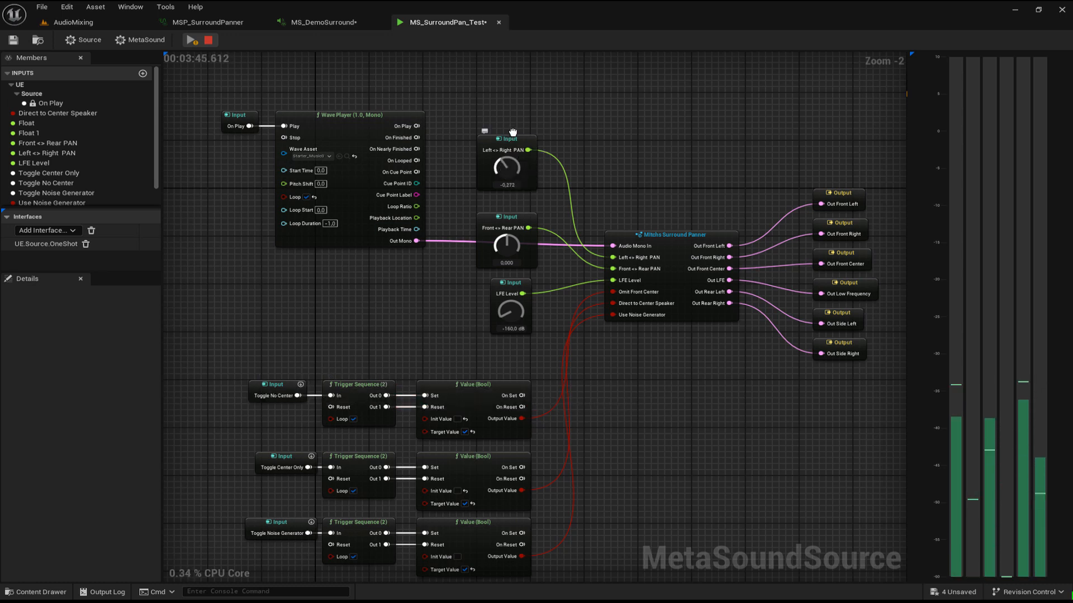
left_click(208, 39)
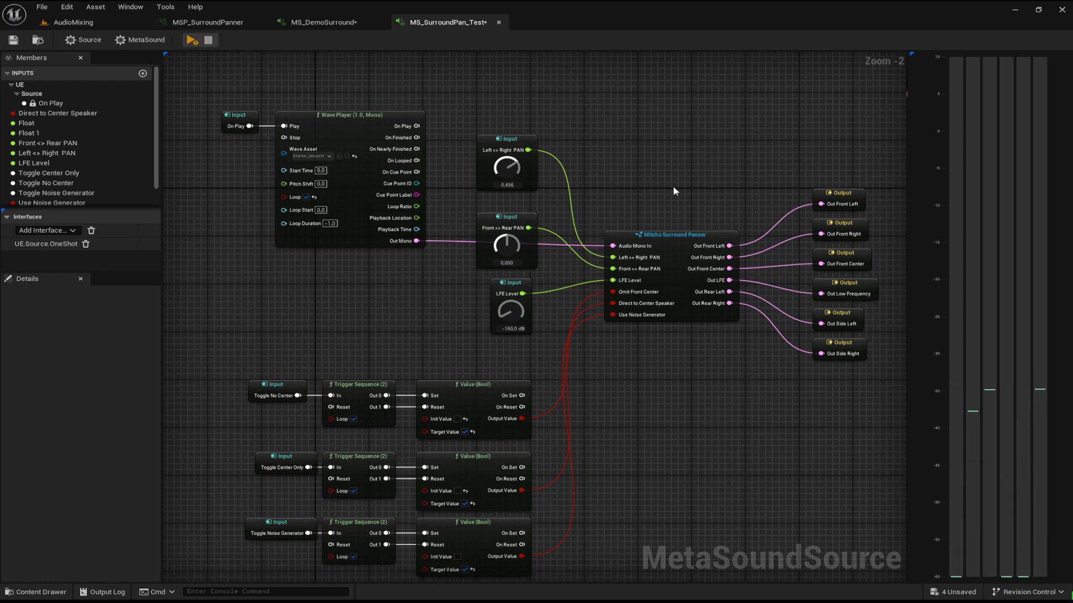
Open the MSP_SurroundPanner patch from the surround panner node in the test graph
left_click_drag(653, 178, 686, 384)
left_click(686, 385)
left_click_drag(663, 184, 684, 354)
left_click(683, 377)
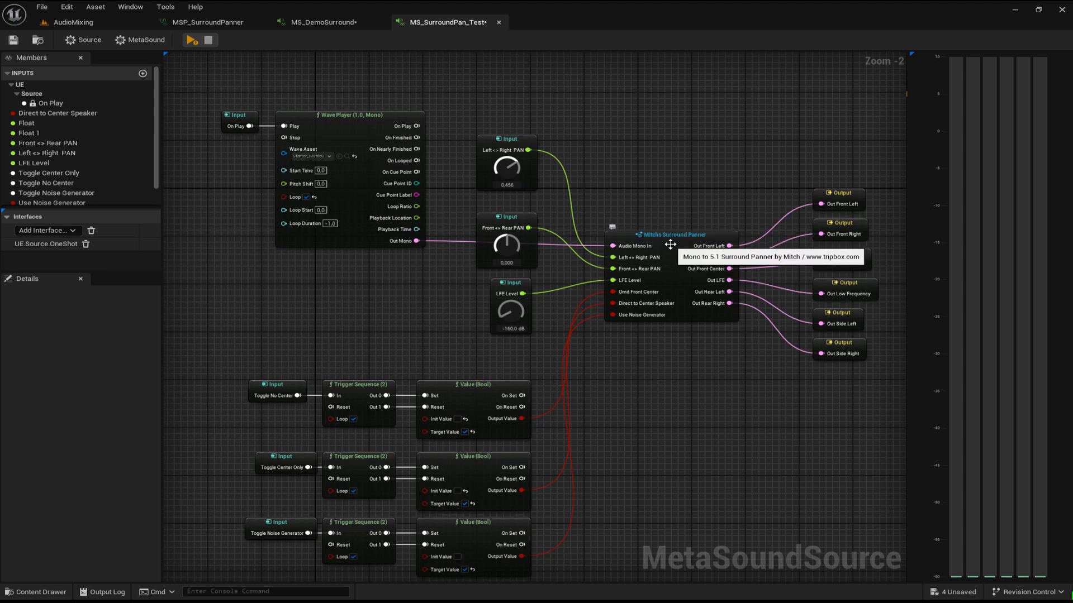
double_click(670, 244)
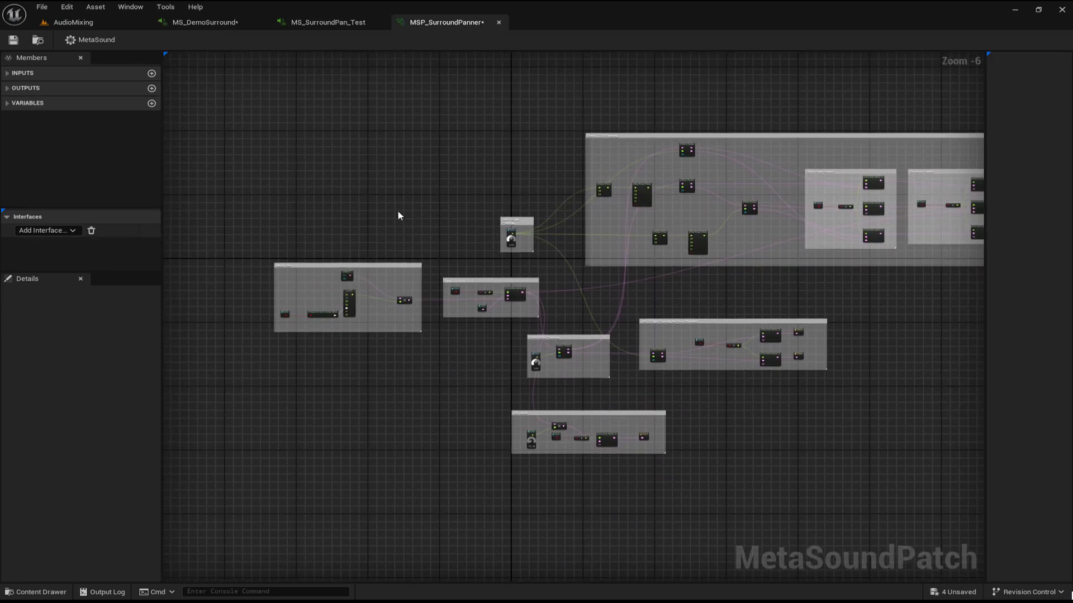
Examine the Input Selector group, including its Audio Mono In and Use Noise Generator inputs and the Crossfade node
scroll(465, 258, "up", 2)
scroll(414, 301, "up", 2)
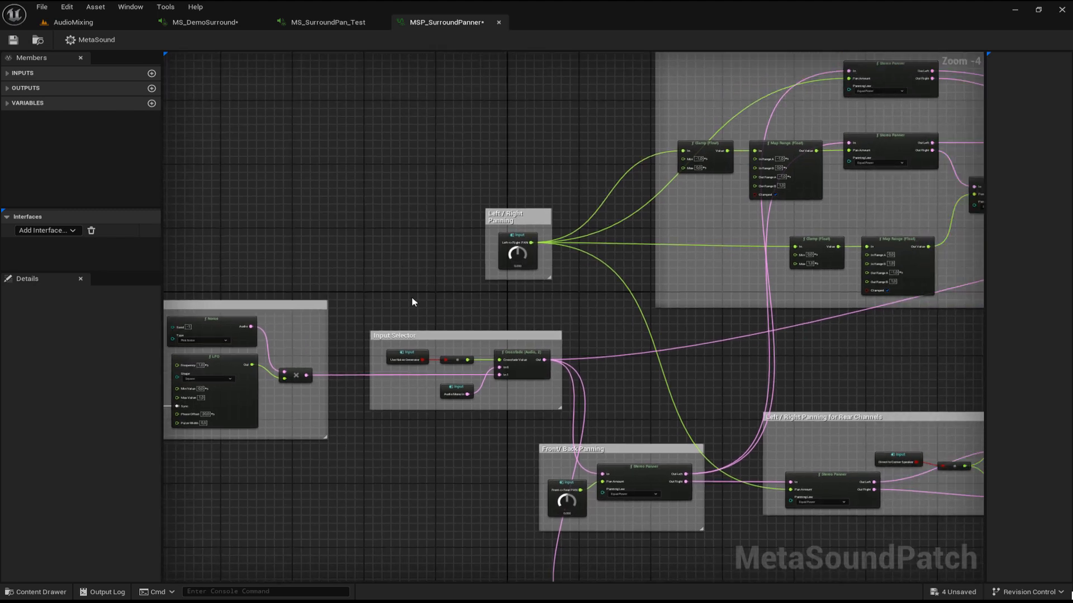
scroll(391, 274, "up", 2)
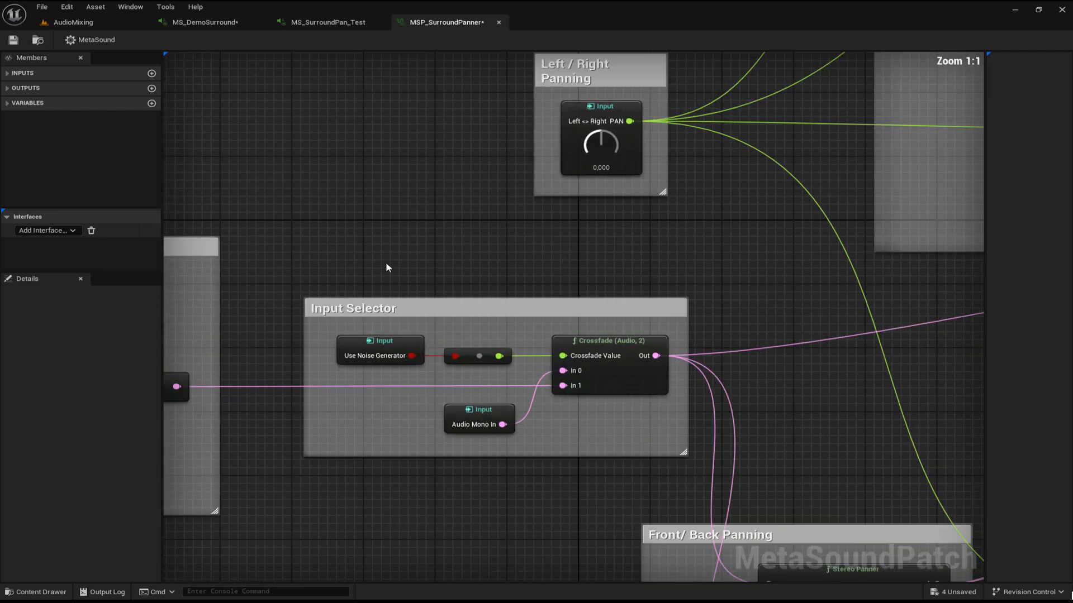
right_click_drag(400, 276, 429, 192)
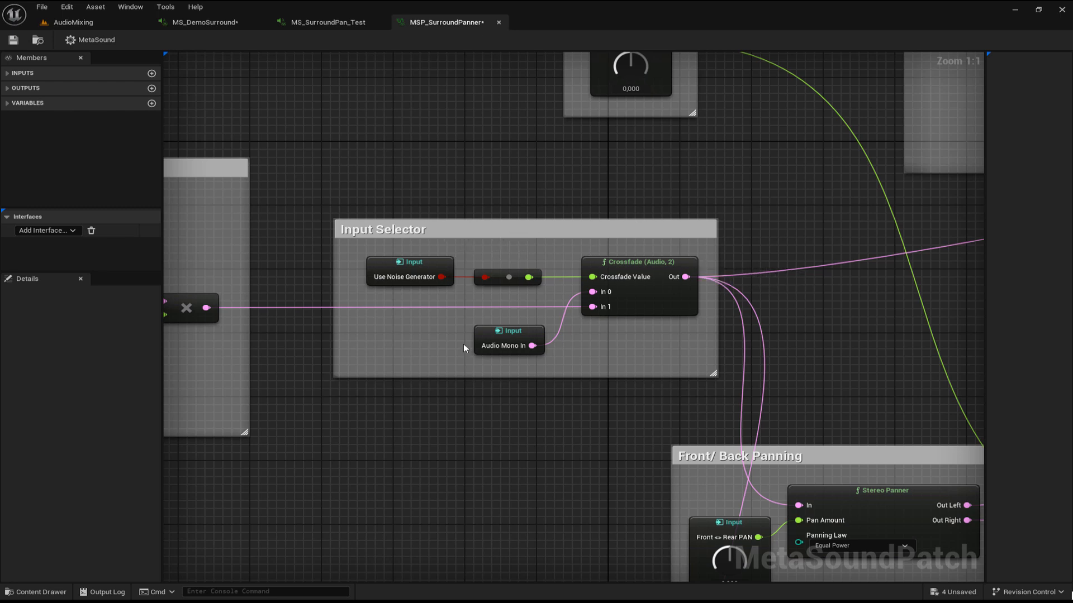
left_click_drag(452, 337, 532, 361)
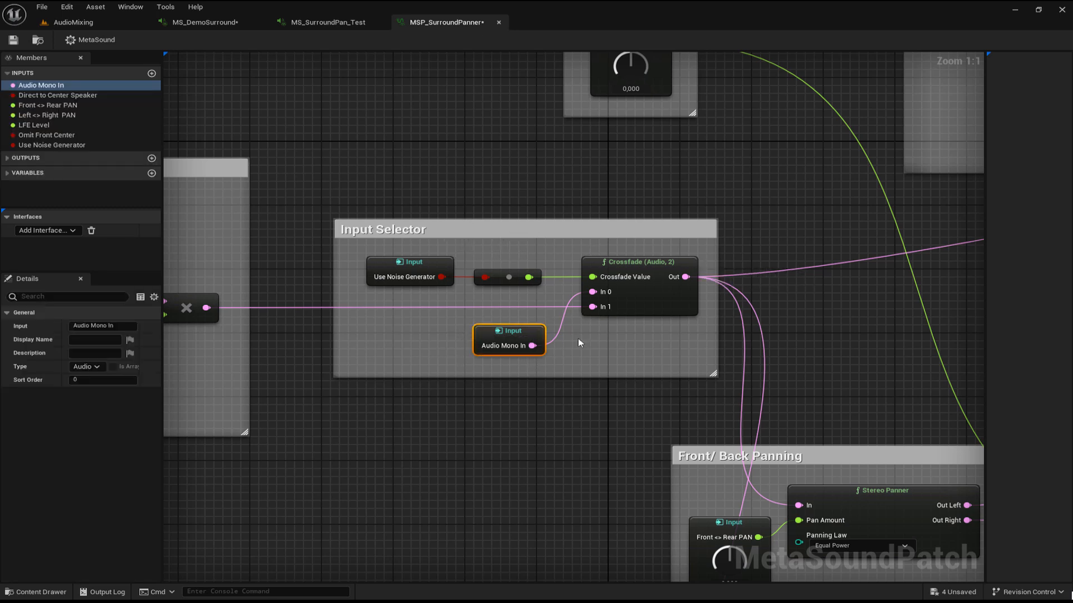
left_click(555, 320)
right_click(342, 193)
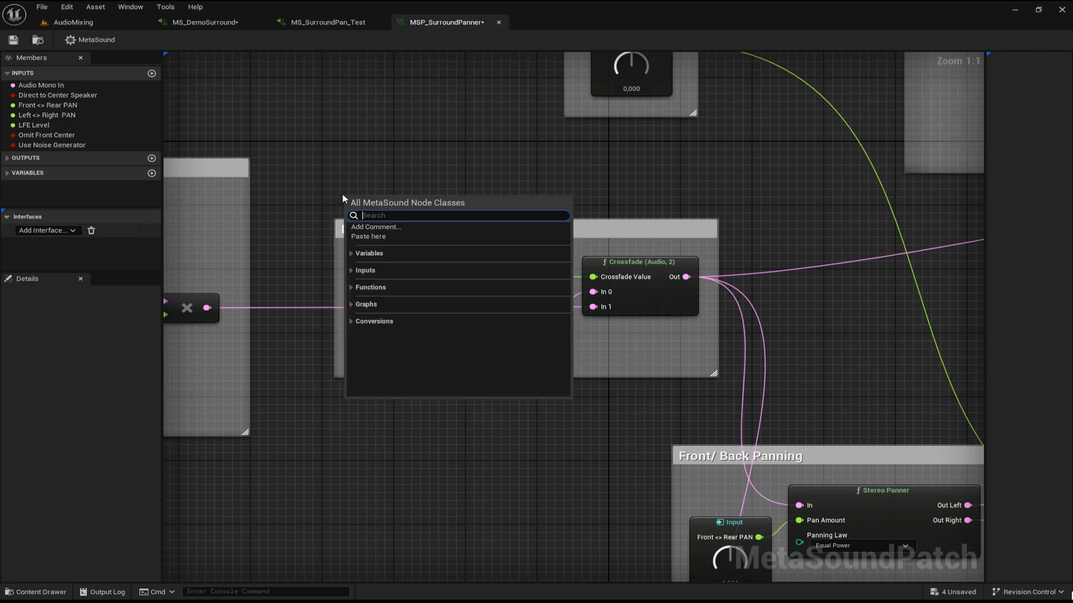
key("Escape")
Examine the Noise Gen group, including its Noise node and the LFO node
right_click_drag(324, 169, 831, 201)
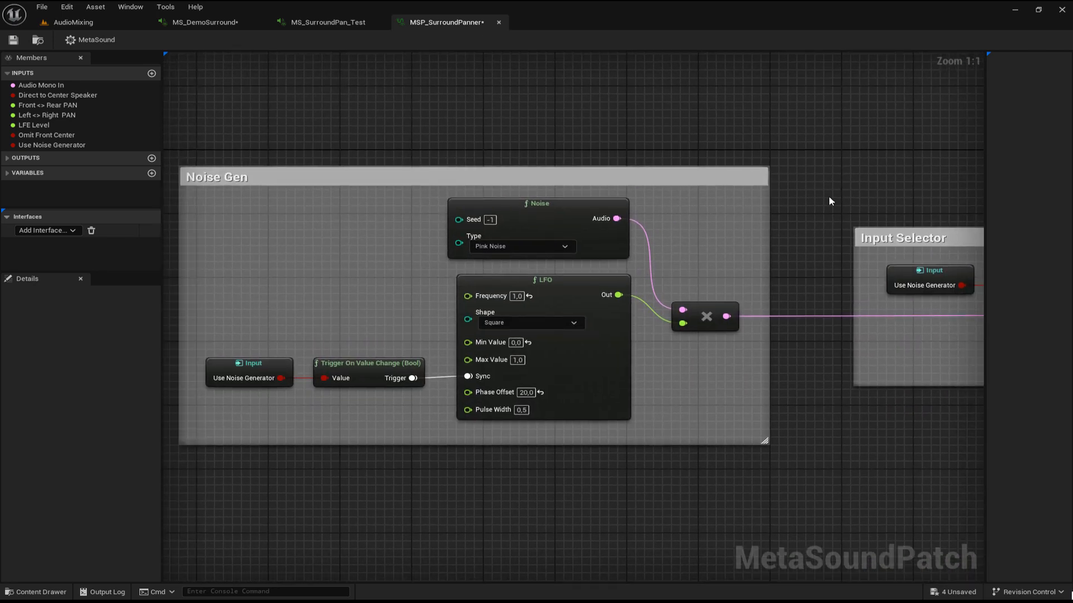
left_click(544, 213)
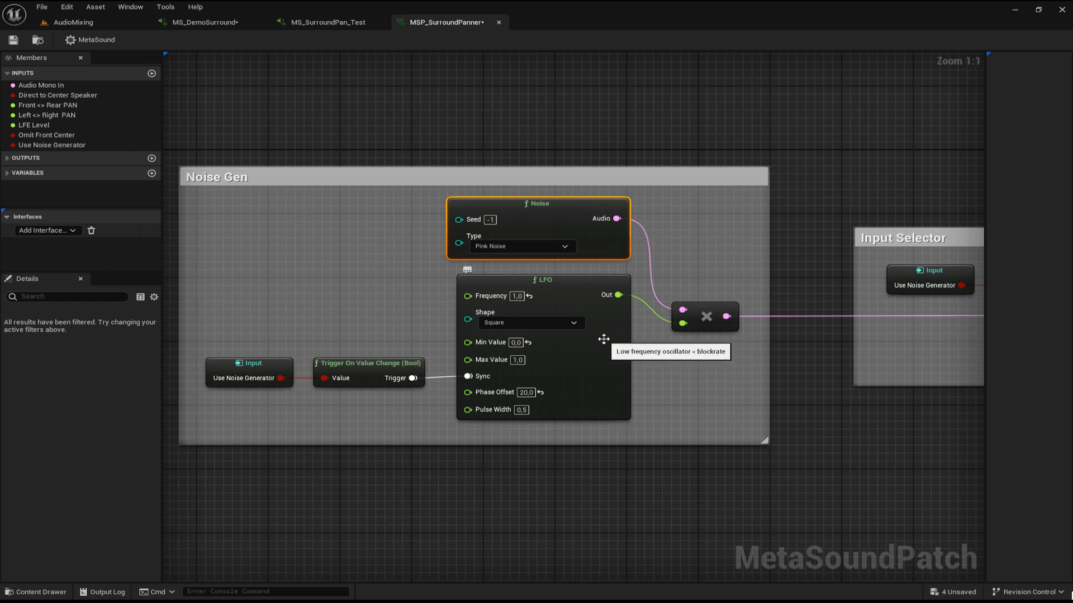
left_click(559, 288)
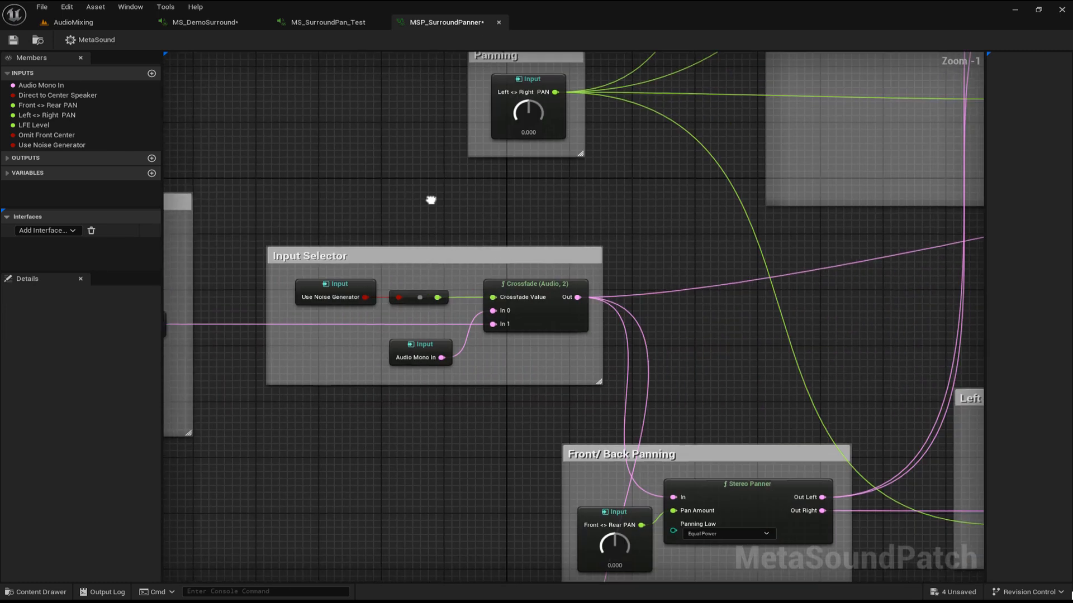
Examine the Front/ Back Panning group, checking its Stereo Panner and the settings of the Front <> Rear PAN input
right_click_drag(430, 202, 254, 125)
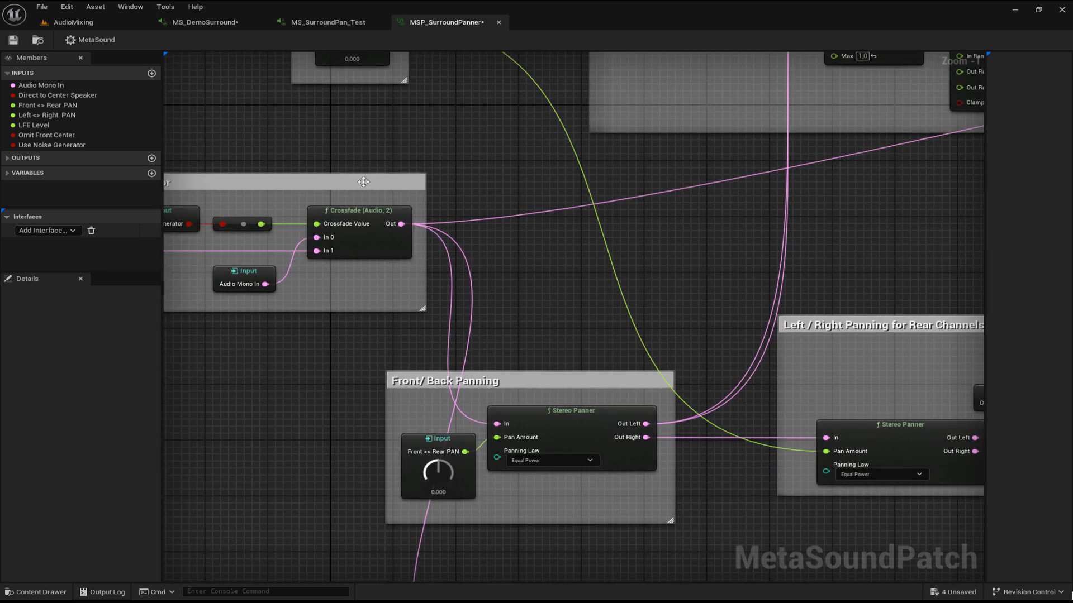
right_click_drag(508, 297, 549, 345)
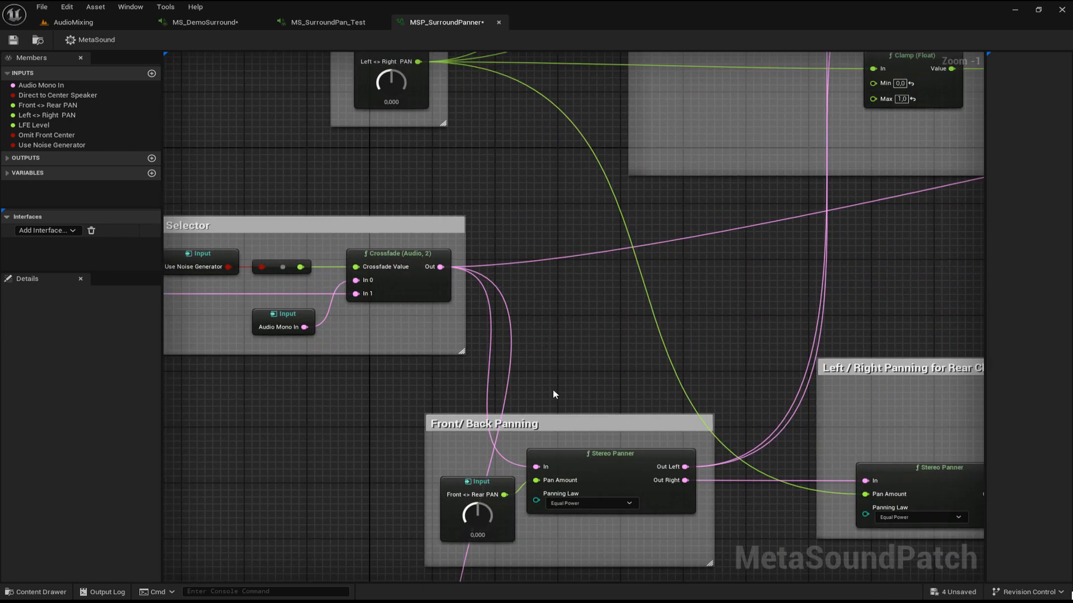
right_click_drag(552, 389, 530, 248)
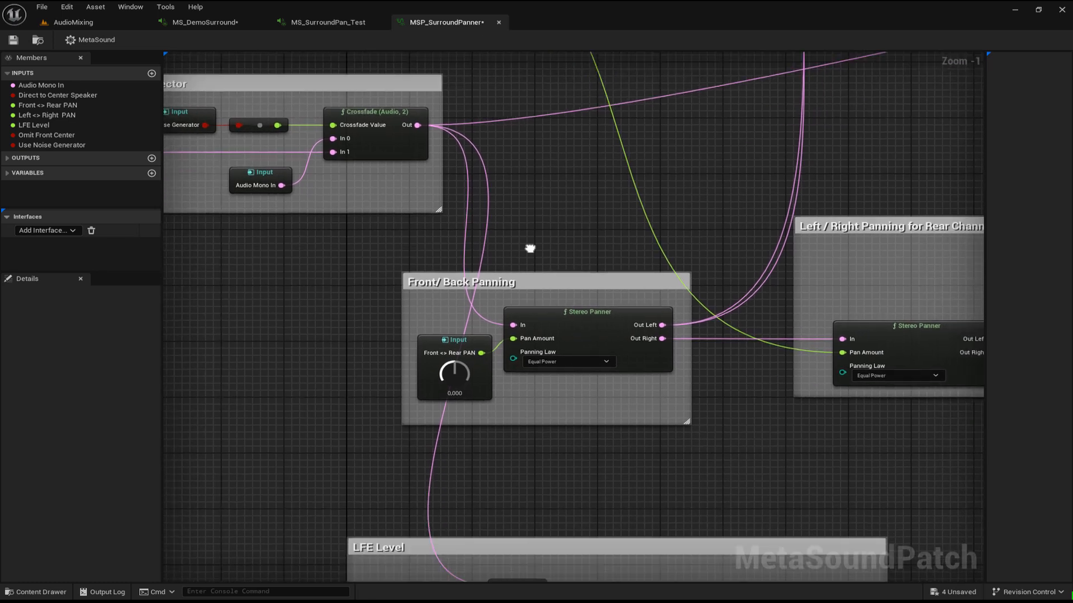
left_click(587, 322)
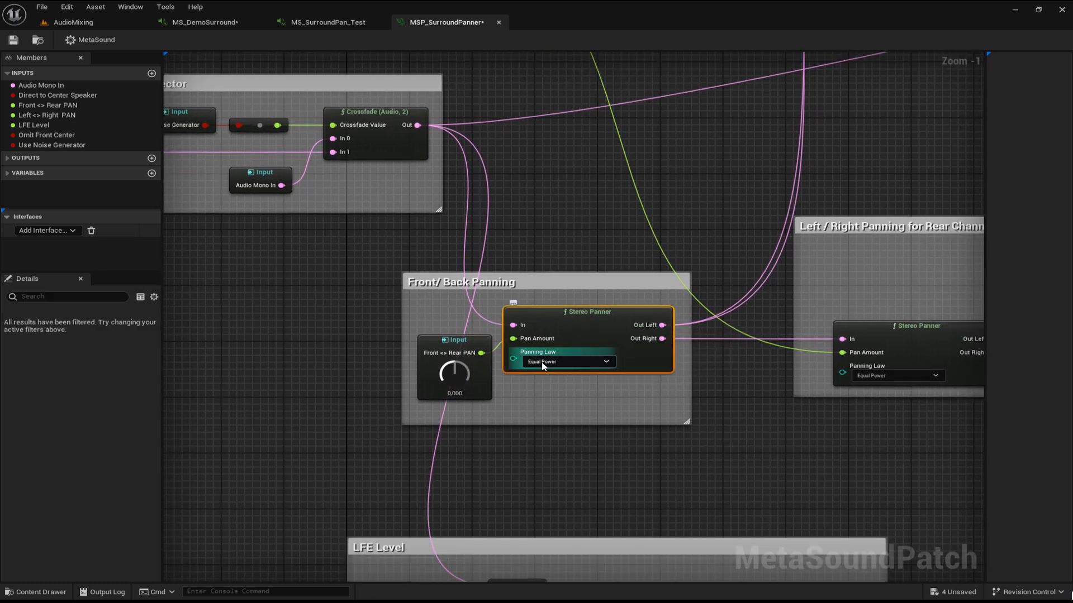
left_click(468, 340)
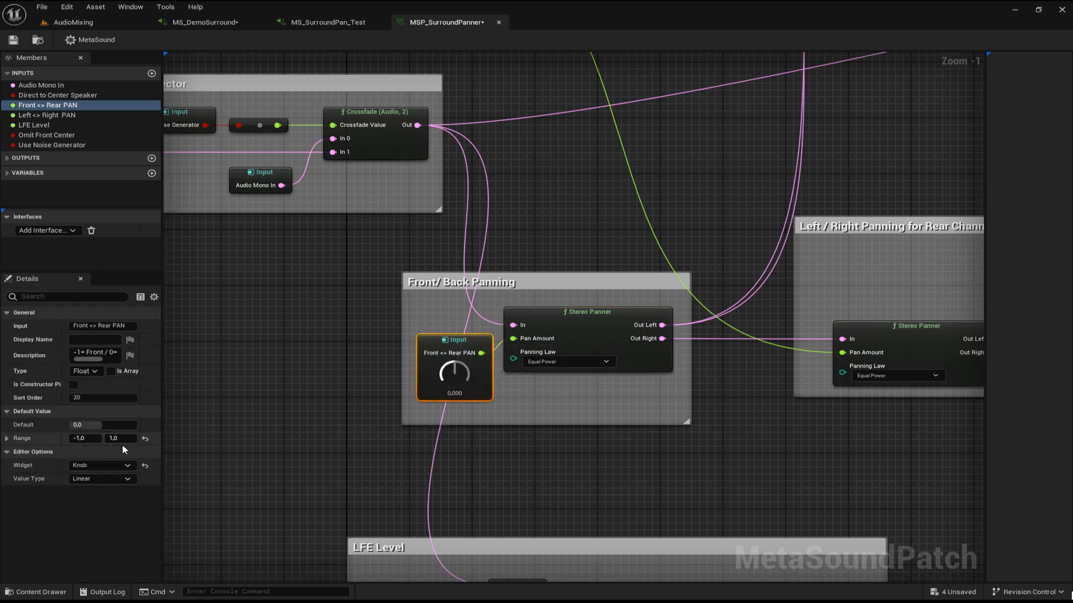
left_click(601, 327)
Trace the rear signal into the rear channels' Stereo Panner and its Pan Amount back to the Left <> Right PAN input
right_click_drag(747, 402, 604, 434)
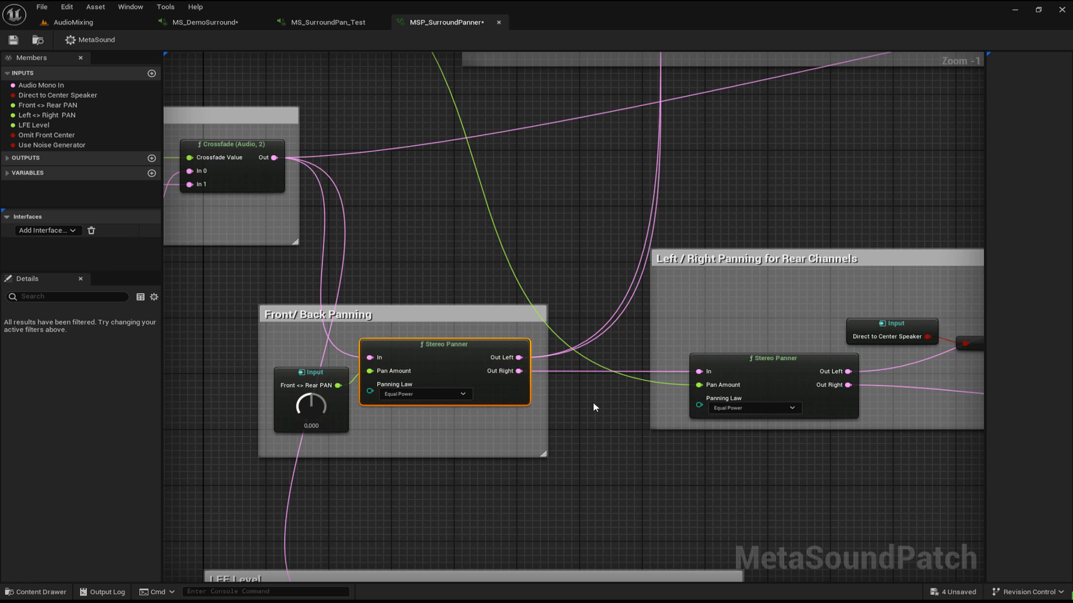
right_click_drag(604, 420, 474, 408)
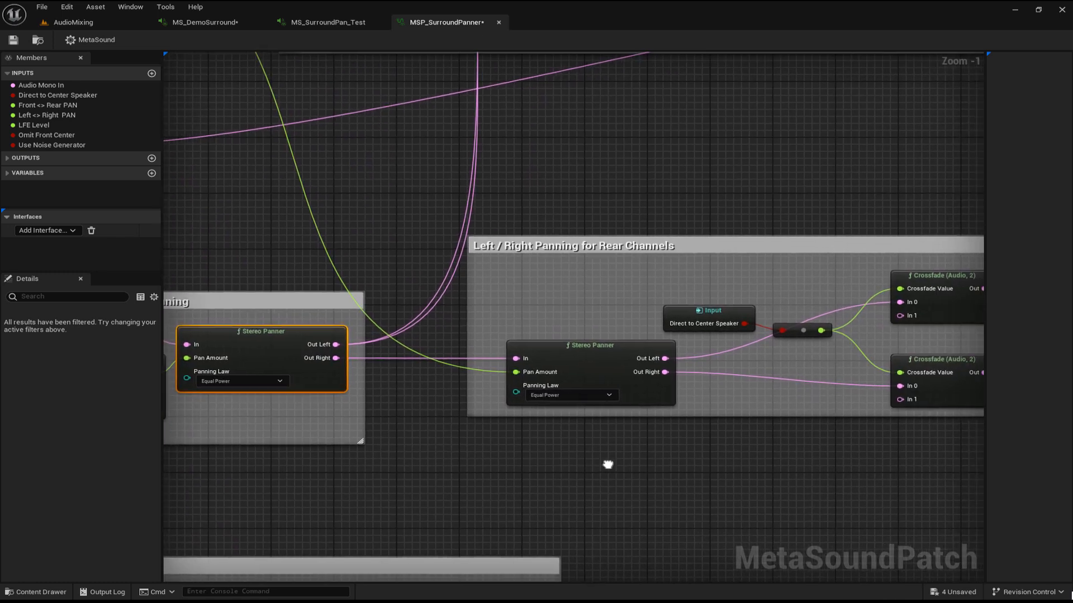
right_click_drag(607, 464, 631, 381)
left_click(588, 273)
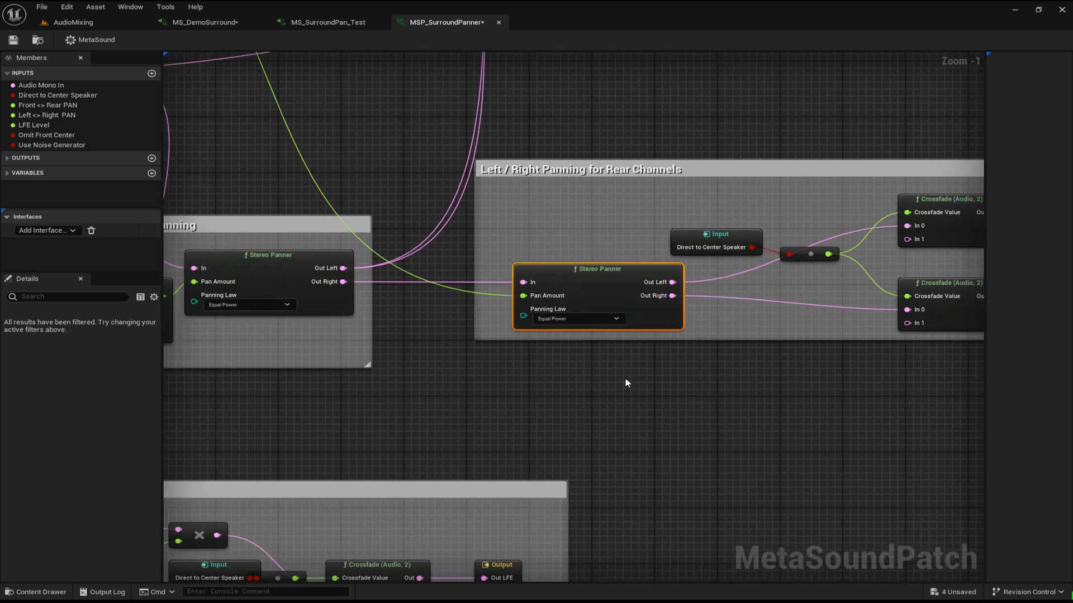
right_click_drag(553, 374, 587, 390)
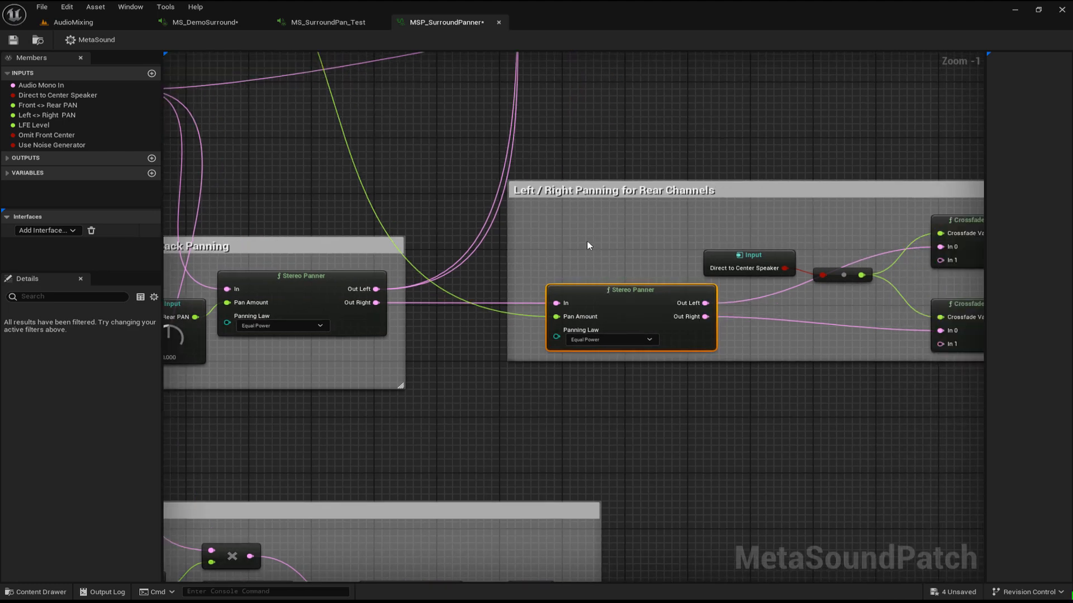
right_click_drag(587, 246, 954, 547)
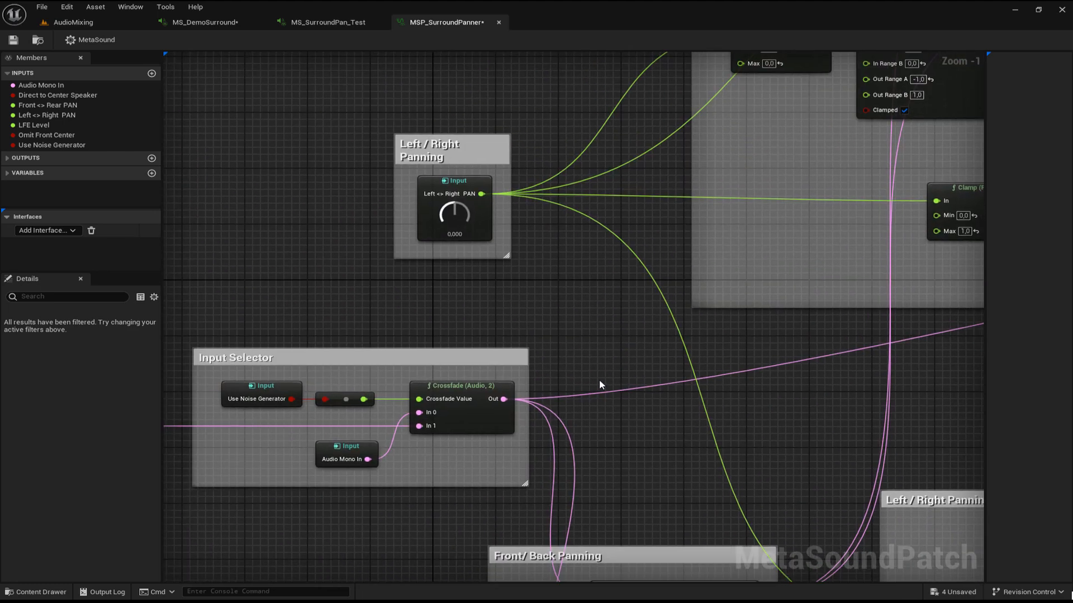
left_click(471, 189)
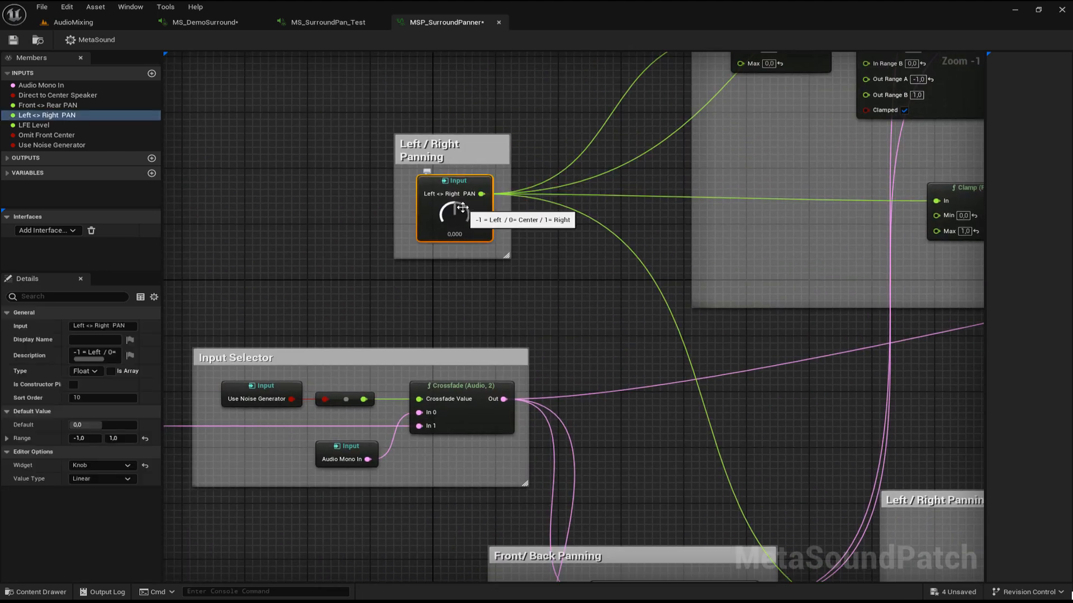
Inspect the Out Rear Left and Out Rear Right outputs in the Left / Right Panning for Rear Channels group
right_click_drag(803, 425, 295, 88)
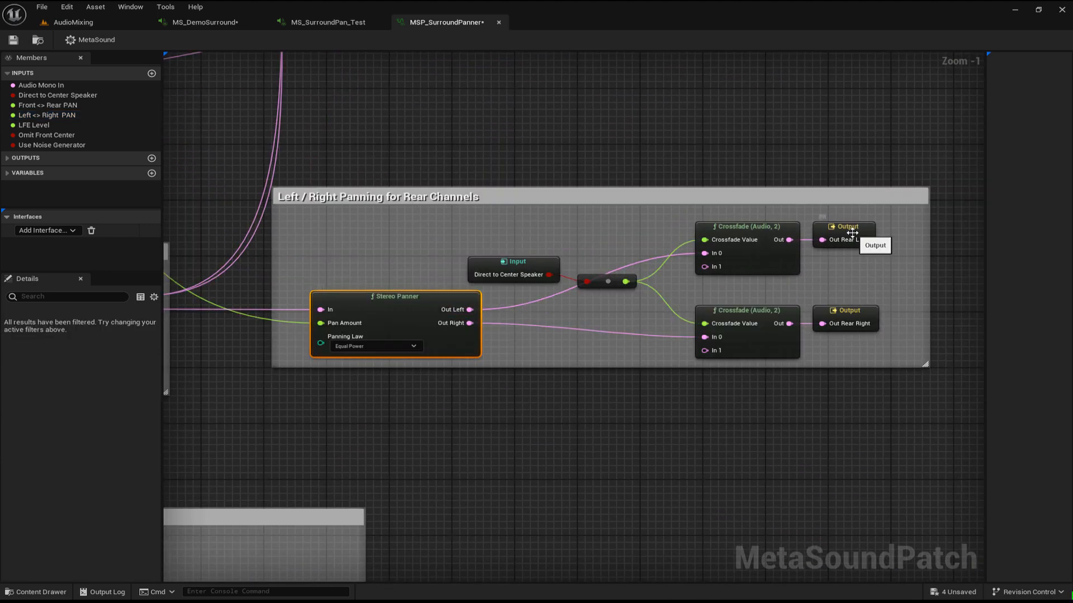
left_click(853, 229)
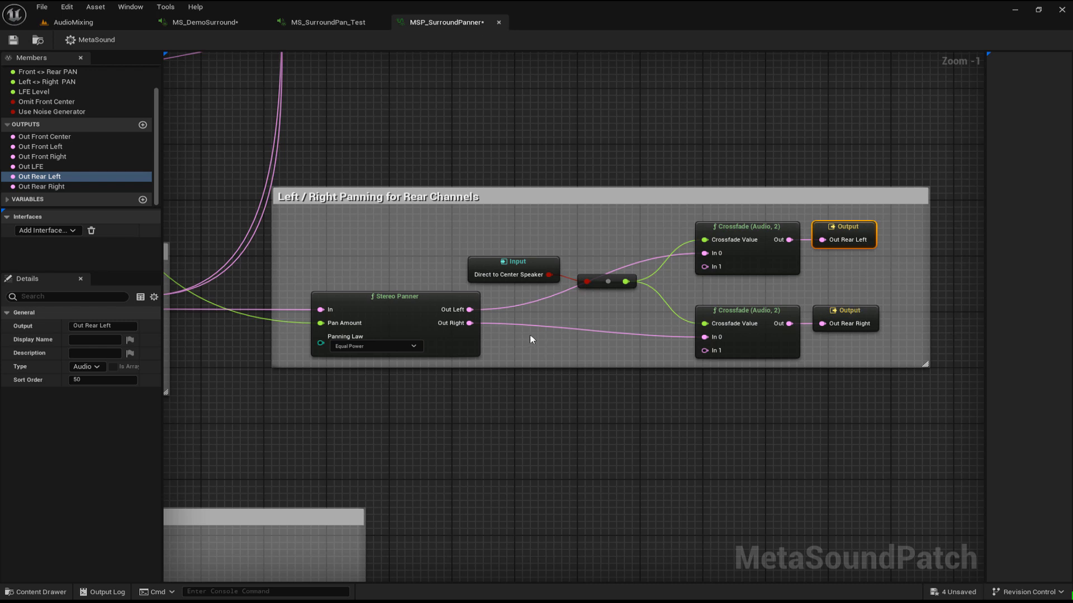
left_click(844, 311)
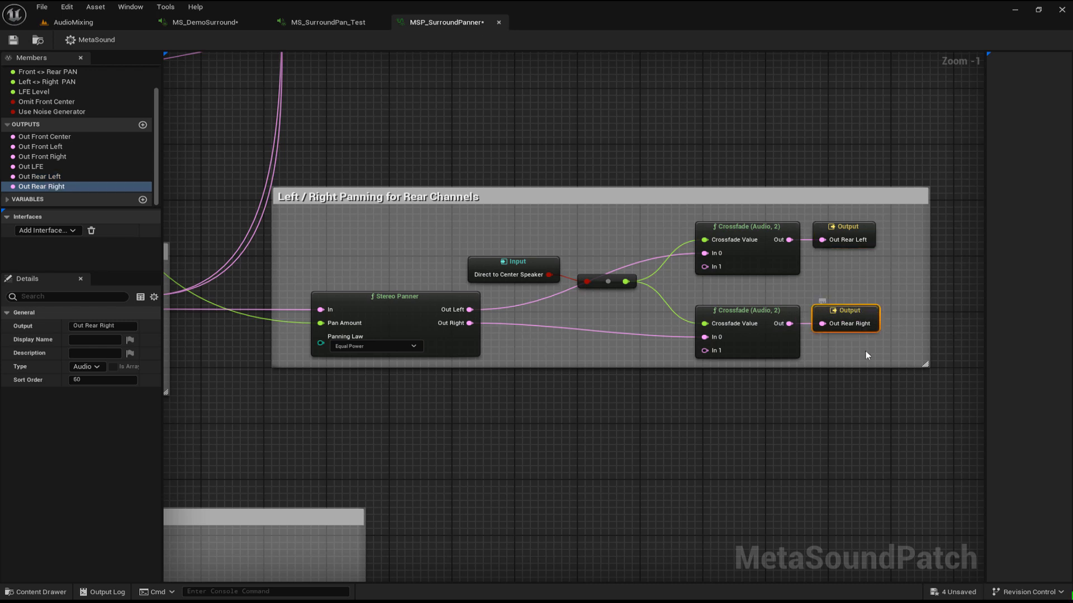
right_click_drag(768, 353, 497, 241)
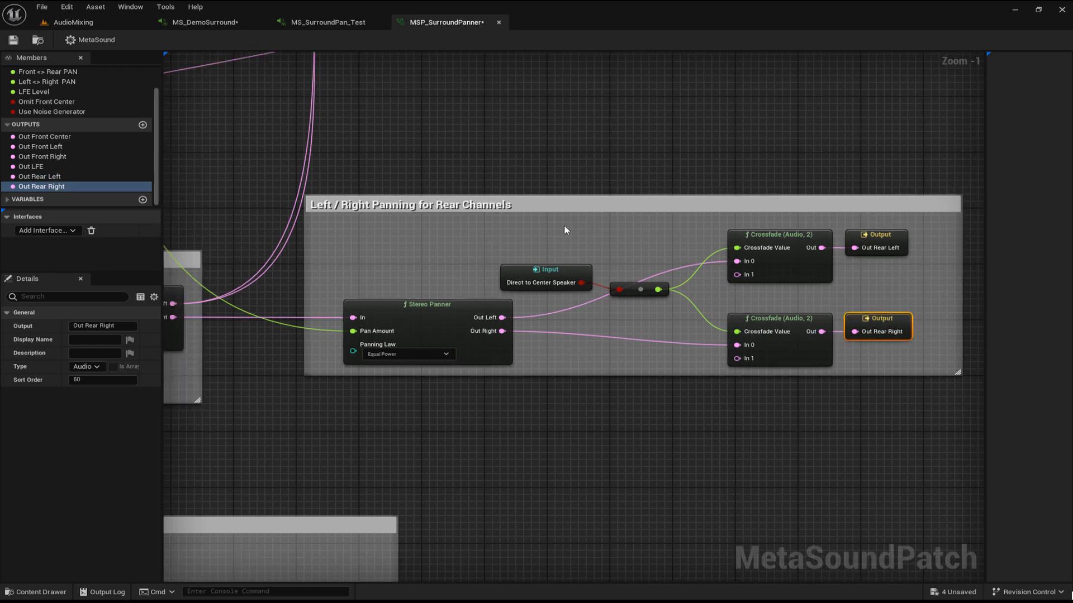
Examine how the Direct to Center Speaker input feeds the Crossfade nodes for the rear channels
left_click(575, 275)
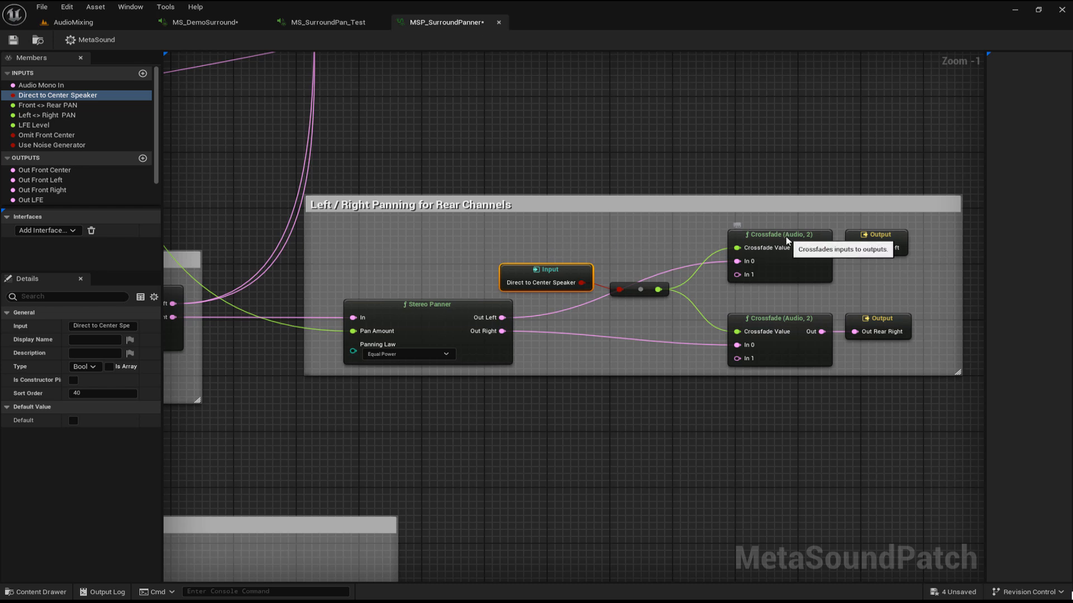
left_click(787, 241)
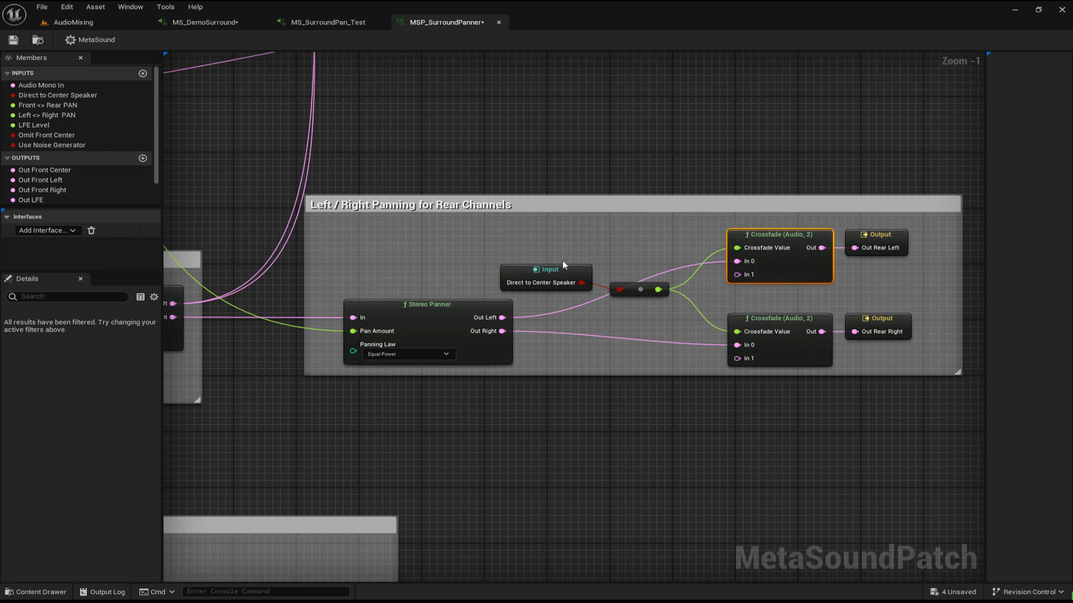
left_click(565, 267)
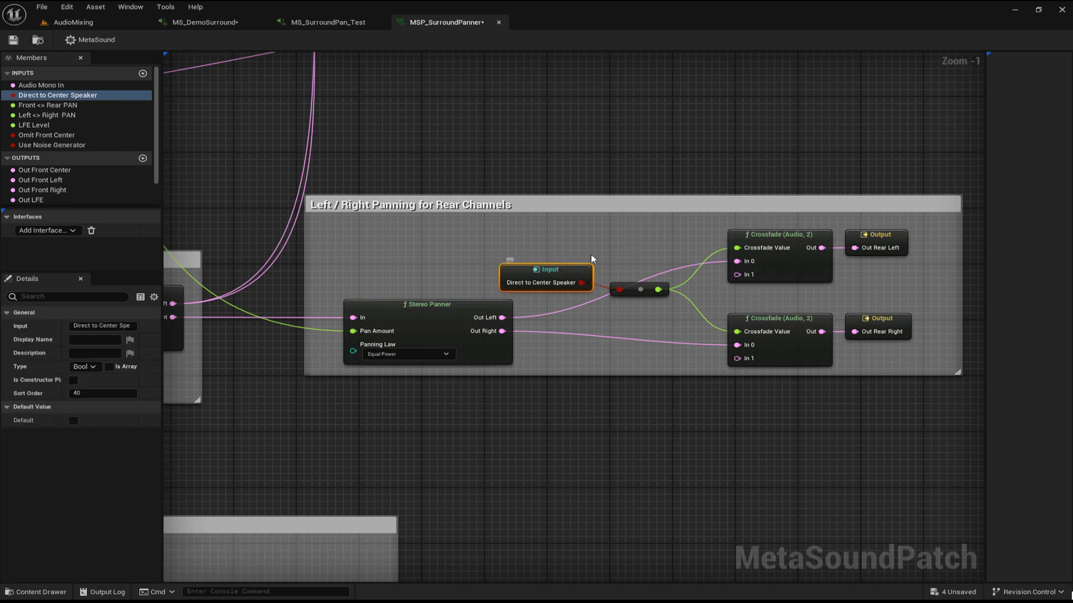
left_click(672, 251)
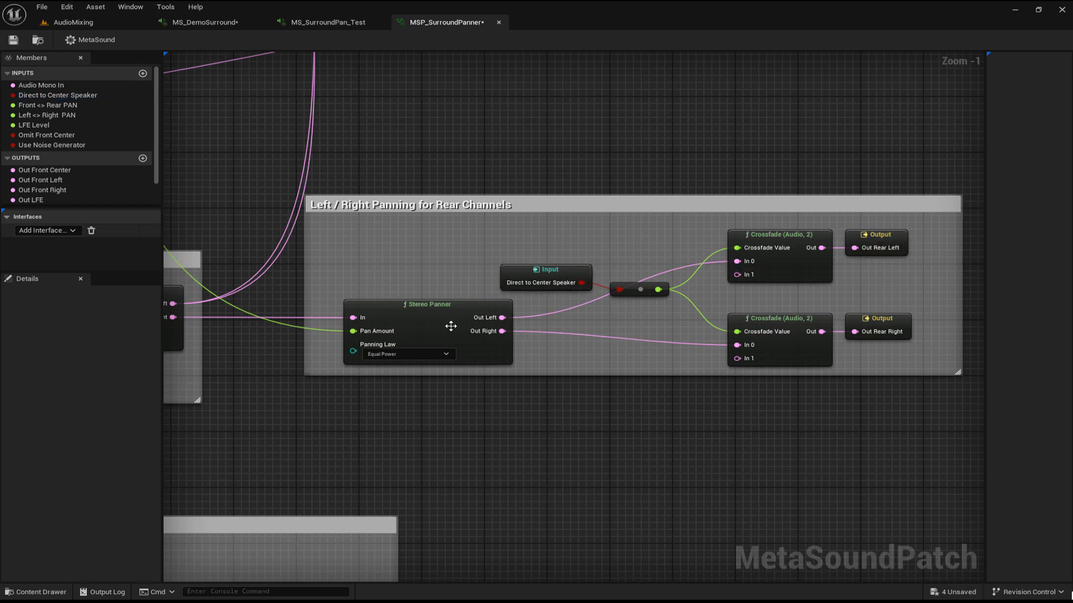
scroll(272, 371, "down", 1)
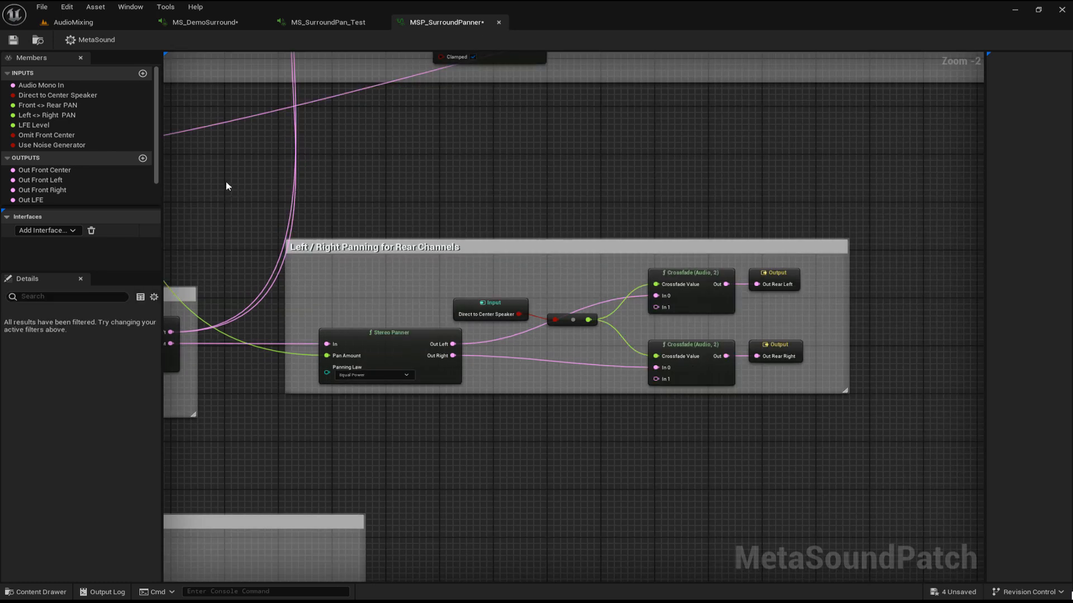
Follow the Out Left connection of the Front/ Back Panning Stereo Panner to the Front L C R Panning group
right_click_drag(233, 187, 493, 215)
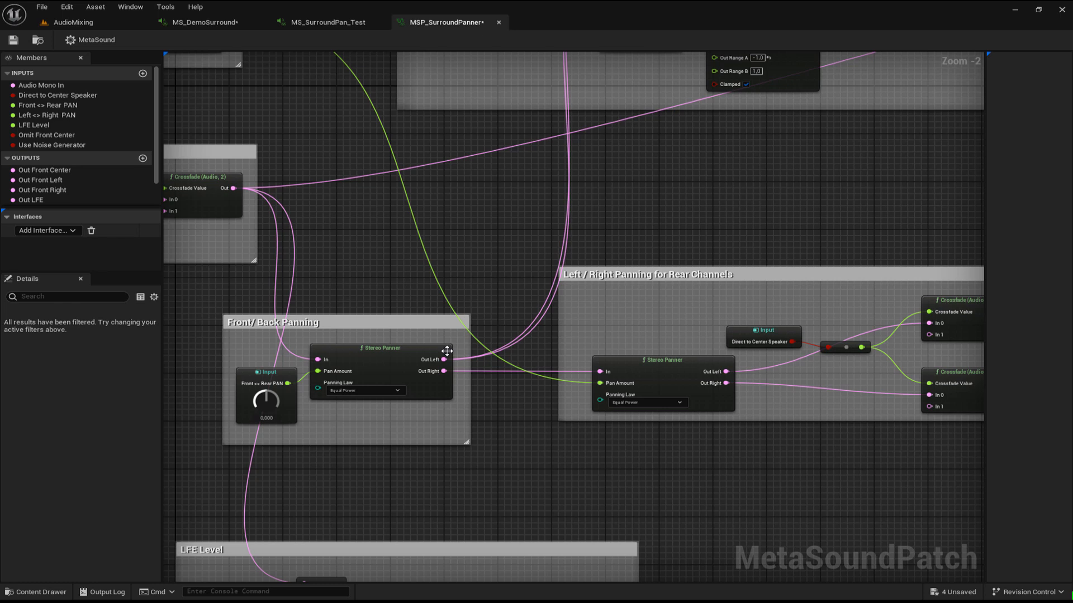
left_click(374, 360)
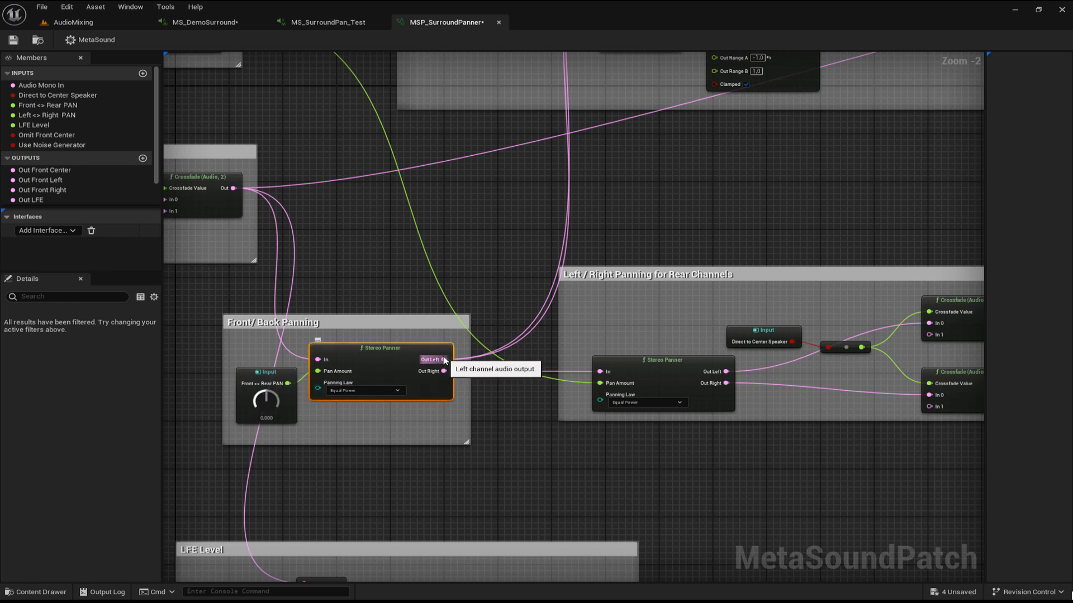
right_click_drag(510, 242, 311, 555)
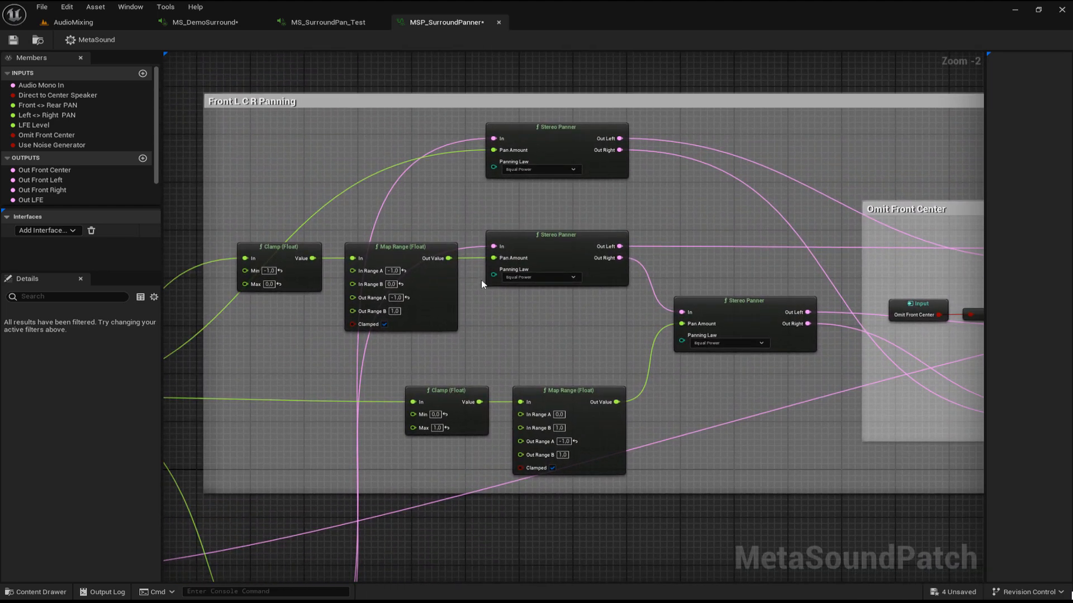
right_click_drag(499, 546, 526, 527)
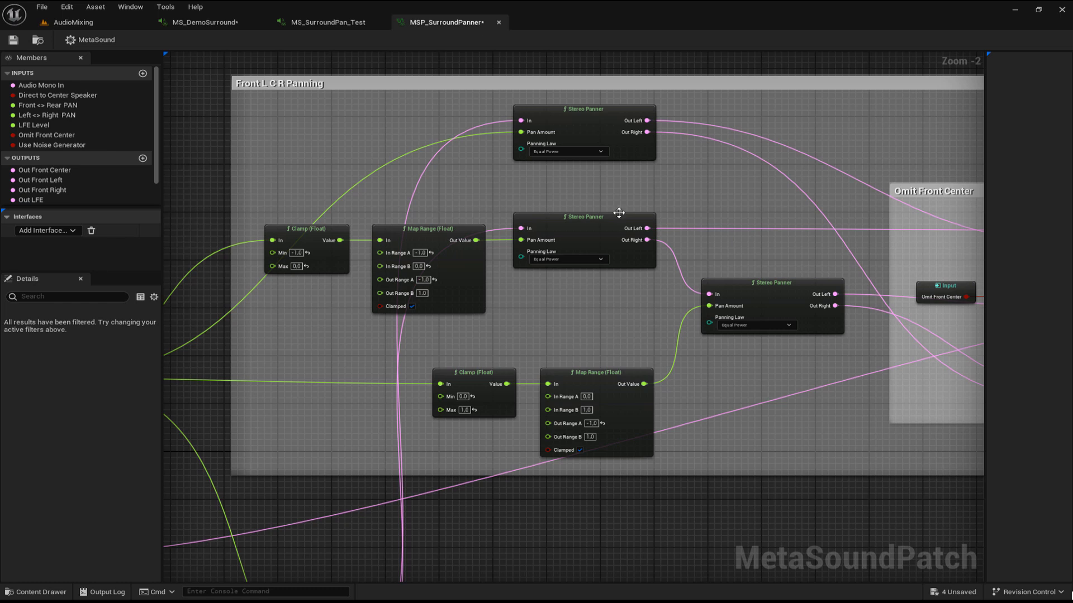
left_click(571, 302)
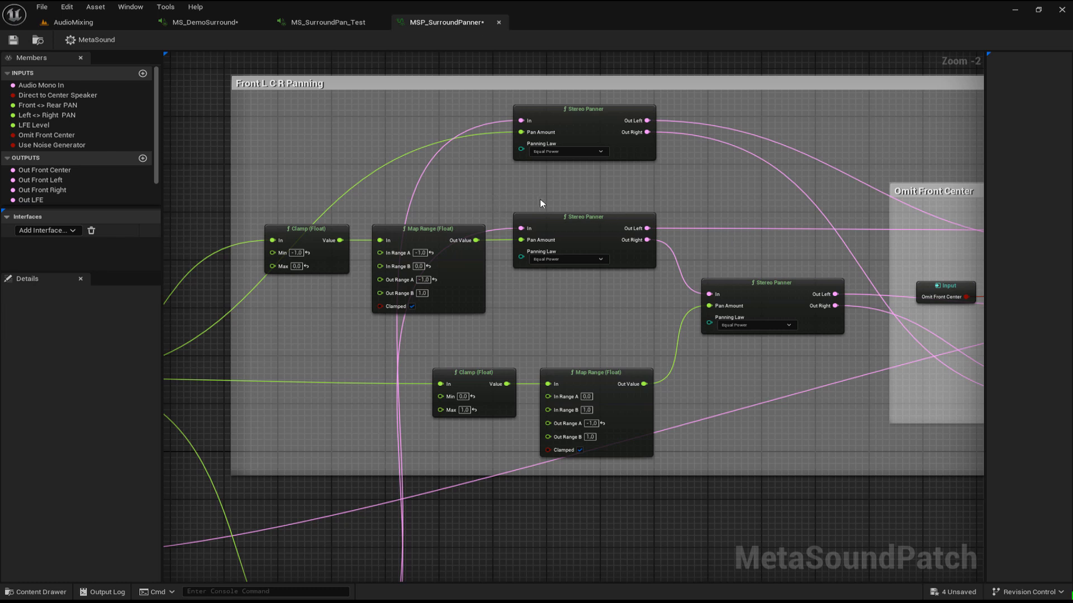
Inspect the Left <> Right PAN input's range and trace its connections to the Clamp nodes in Front L C R Panning
right_click_drag(546, 315, 673, 313)
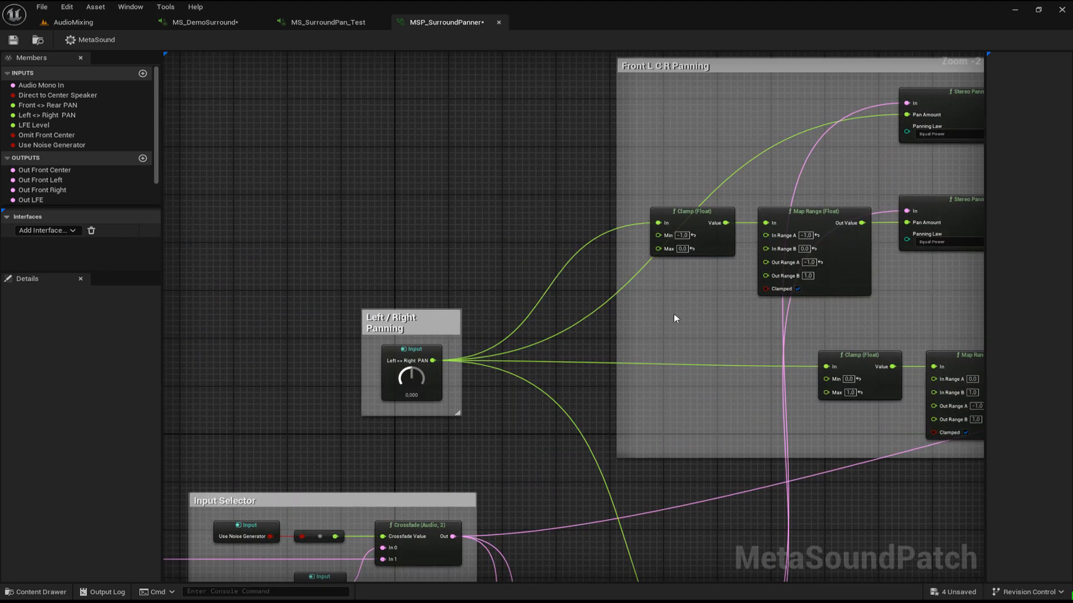
left_click(425, 349)
right_click_drag(503, 282, 523, 198)
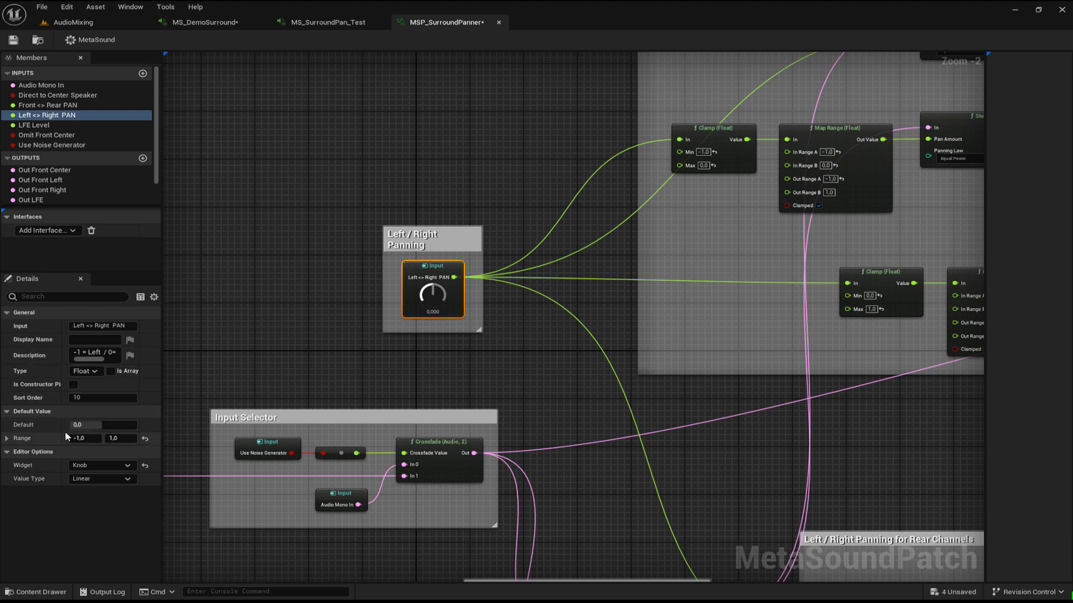
right_click_drag(441, 183, 377, 191)
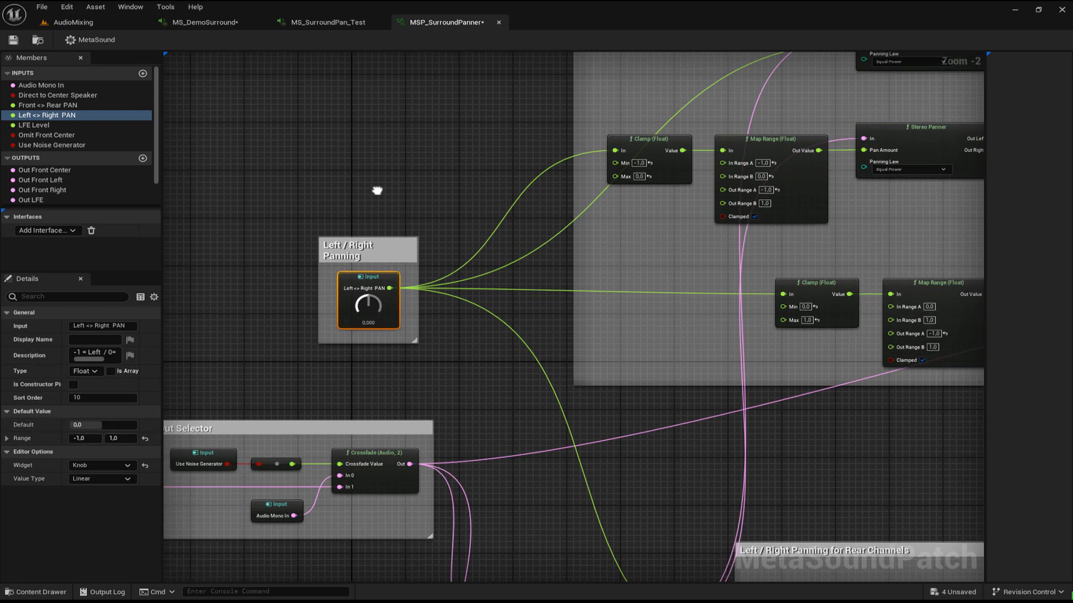
right_click_drag(407, 344, 403, 239)
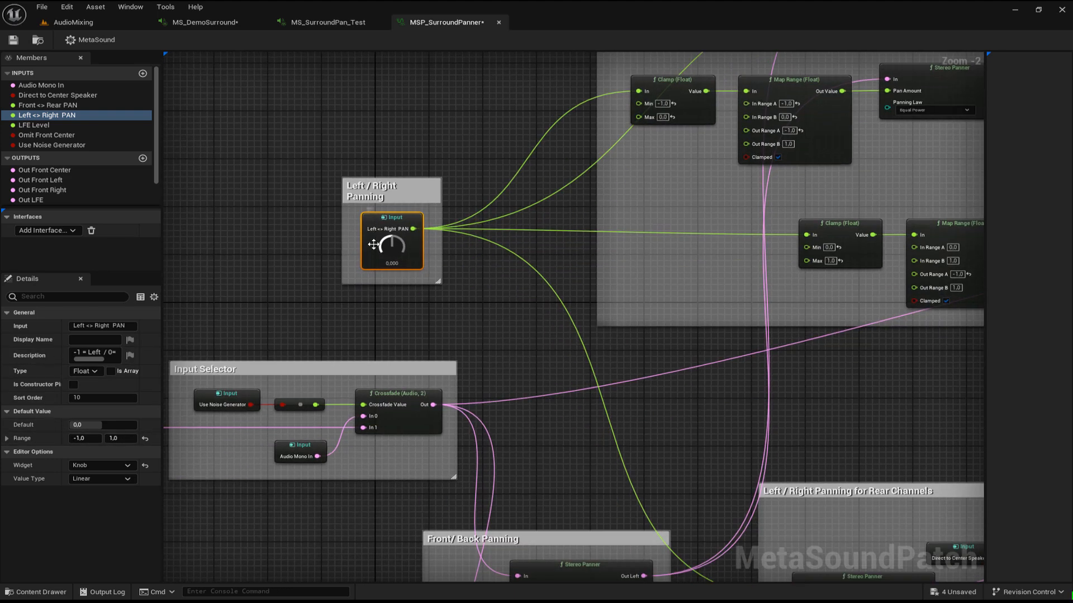
right_click_drag(683, 456, 576, 575)
right_click_drag(385, 233, 428, 266)
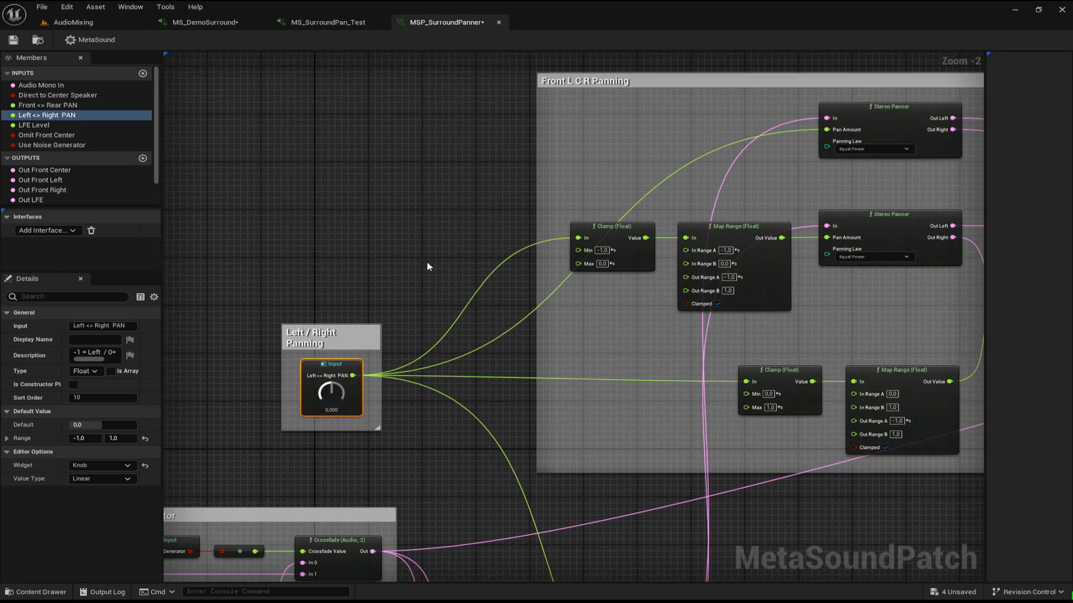
Examine the two chained Stereo Panner nodes fed by the Map Range nodes in the Front L C R Panning group
right_click_drag(638, 350, 439, 303)
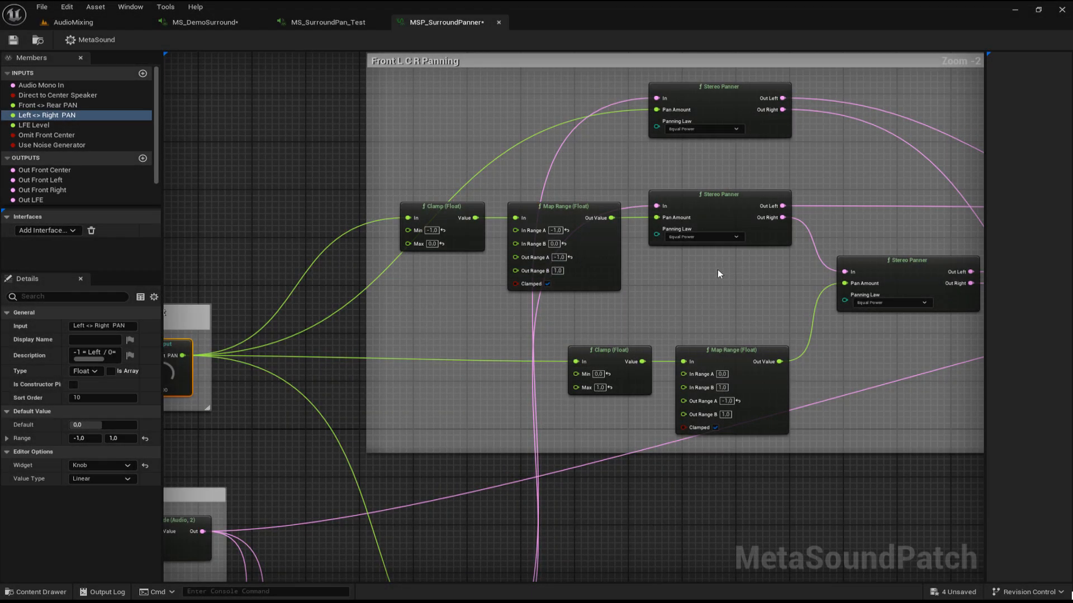
right_click_drag(717, 269, 549, 223)
left_click(544, 141)
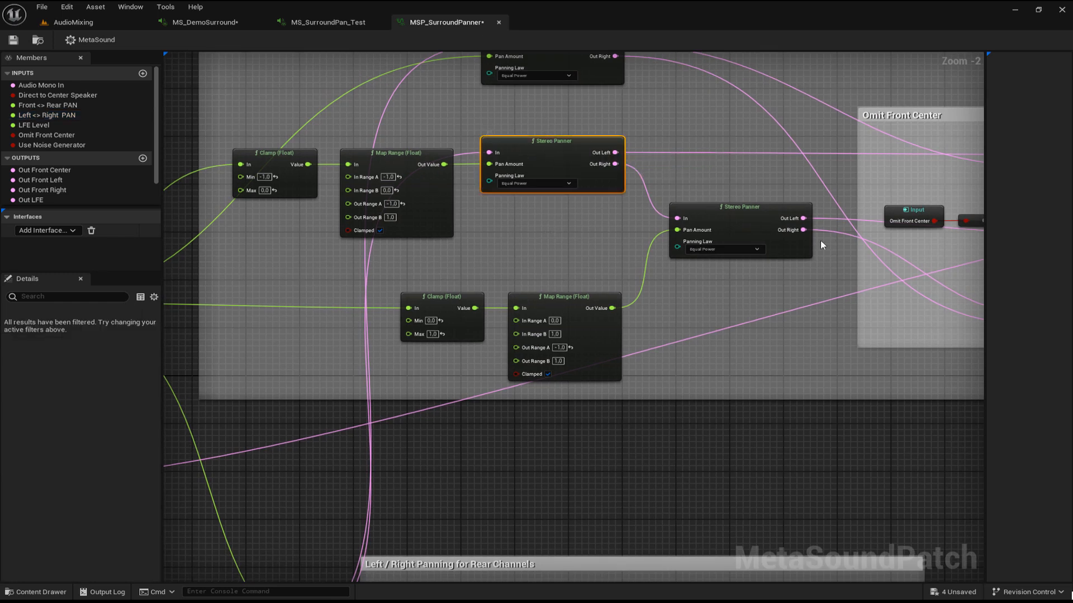
left_click(679, 206)
left_click(552, 147)
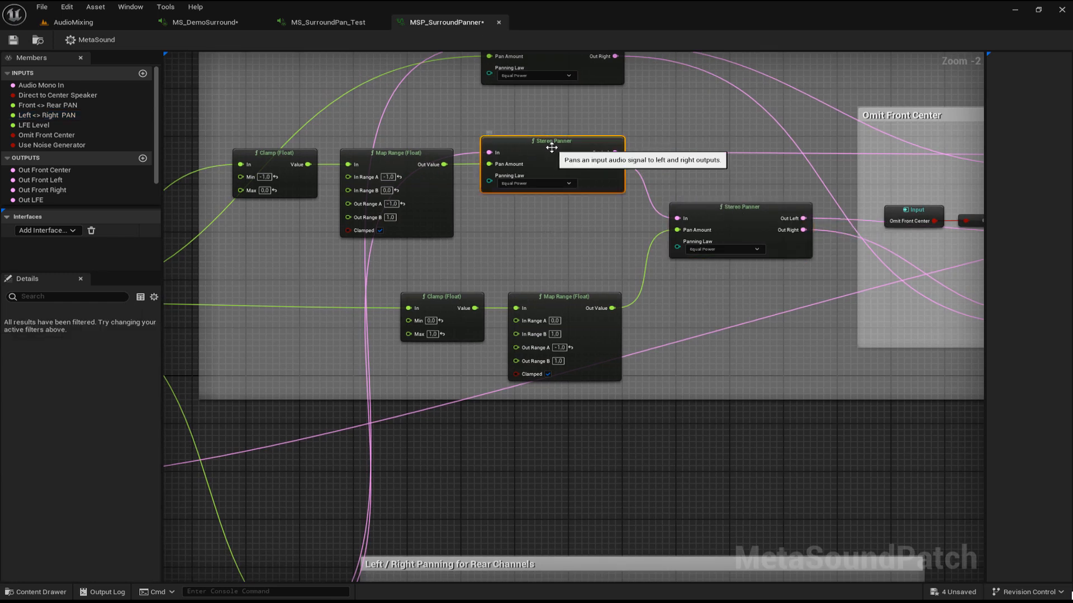
left_click(725, 217)
right_click_drag(689, 166, 713, 162)
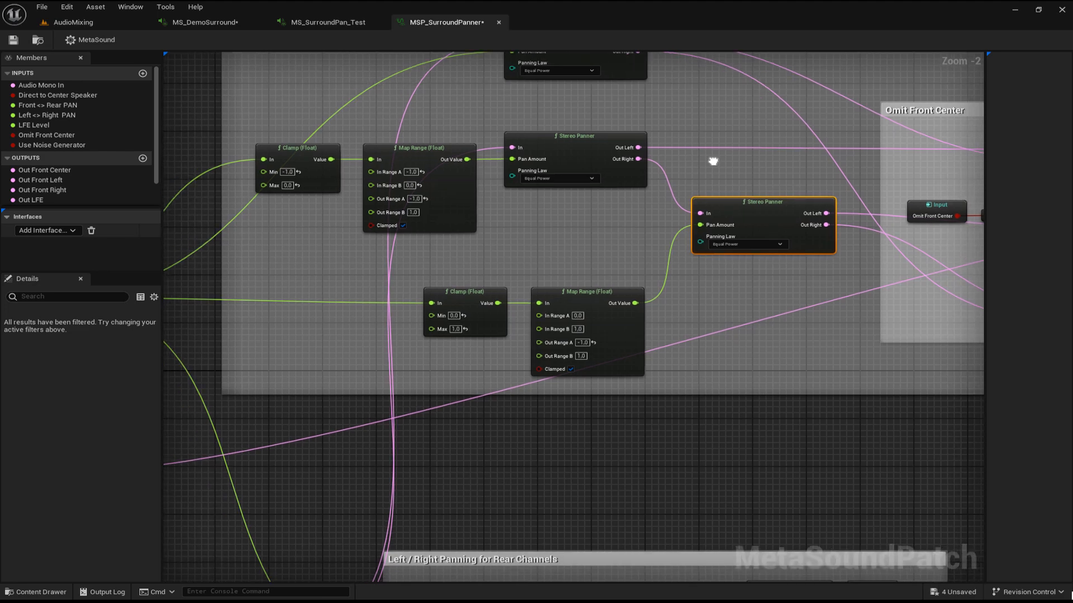
right_click_drag(554, 220, 657, 266)
left_click(668, 193)
Trace the Left <> Right PAN input to the Clamp (Float) node limited to -1.0 through 0.0
right_click_drag(568, 165, 546, 211)
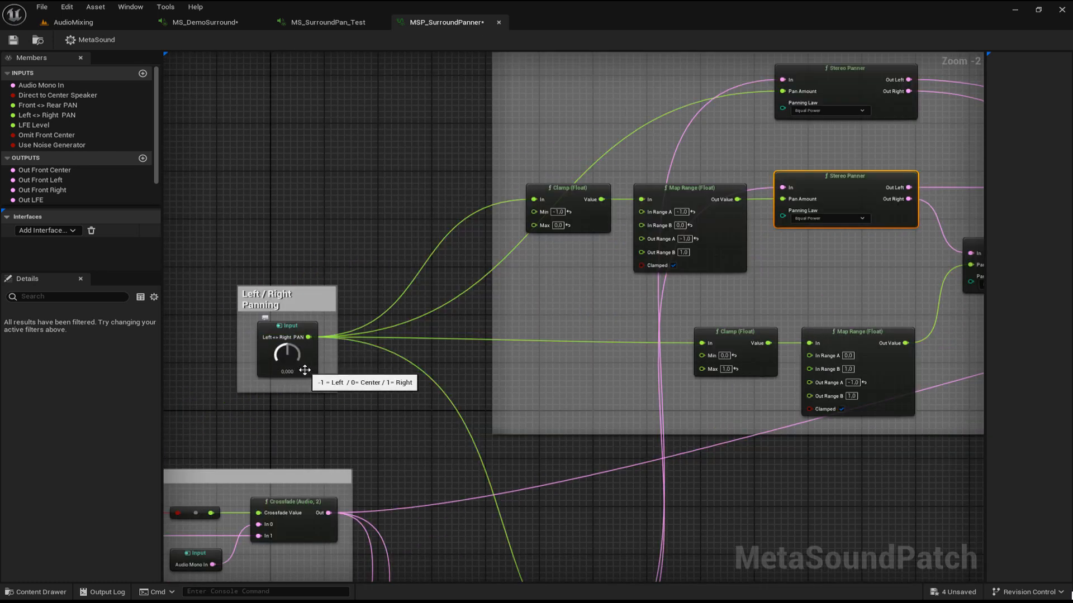
right_click_drag(538, 280, 396, 335)
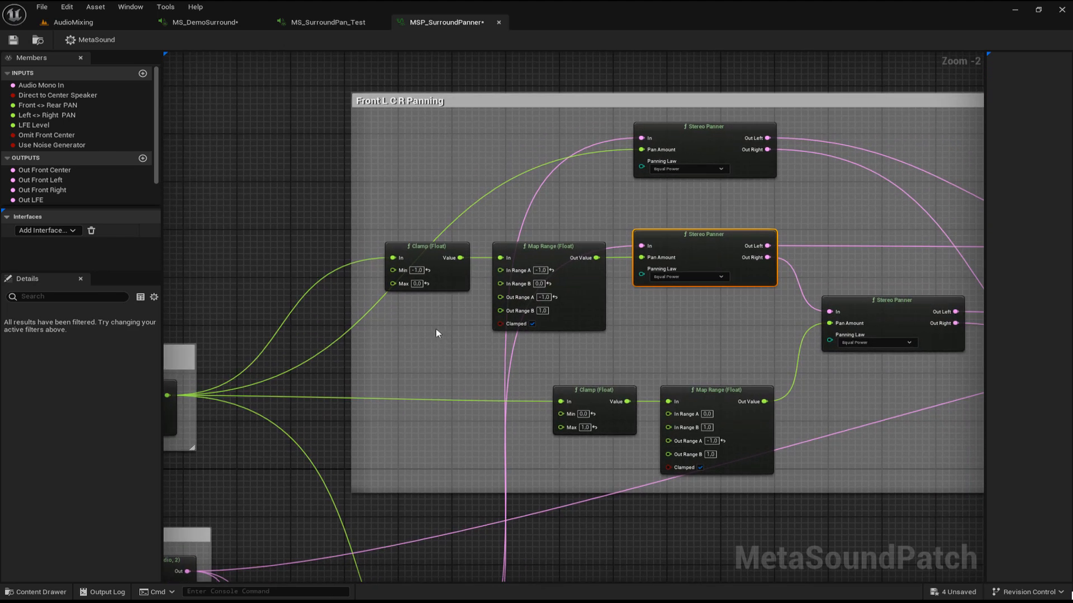
scroll(436, 334, "up", 1)
left_click(416, 237)
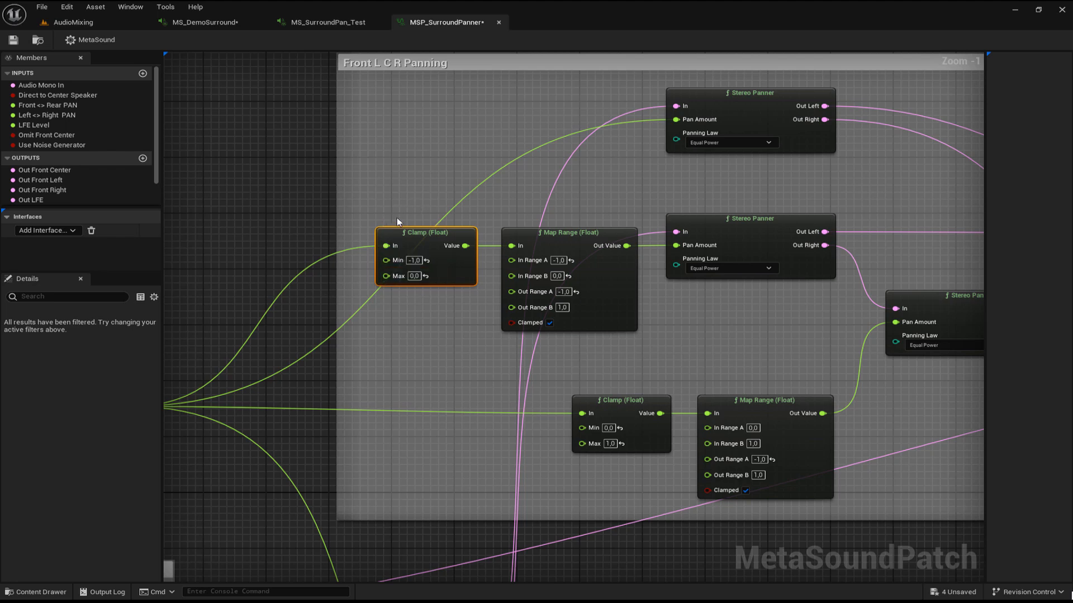
right_click_drag(382, 205, 466, 194)
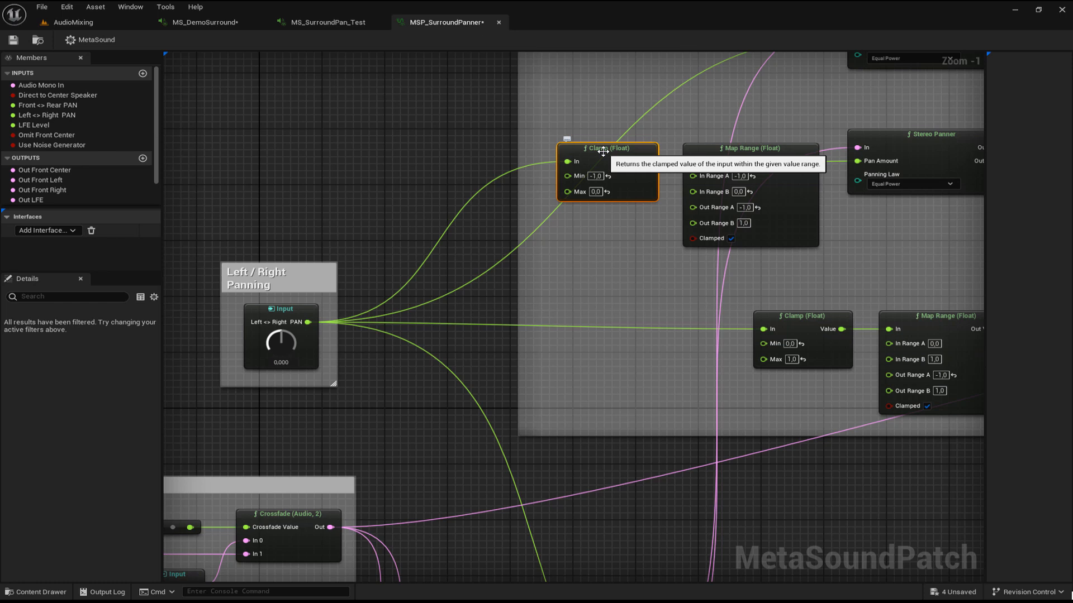
right_click_drag(611, 267, 557, 295)
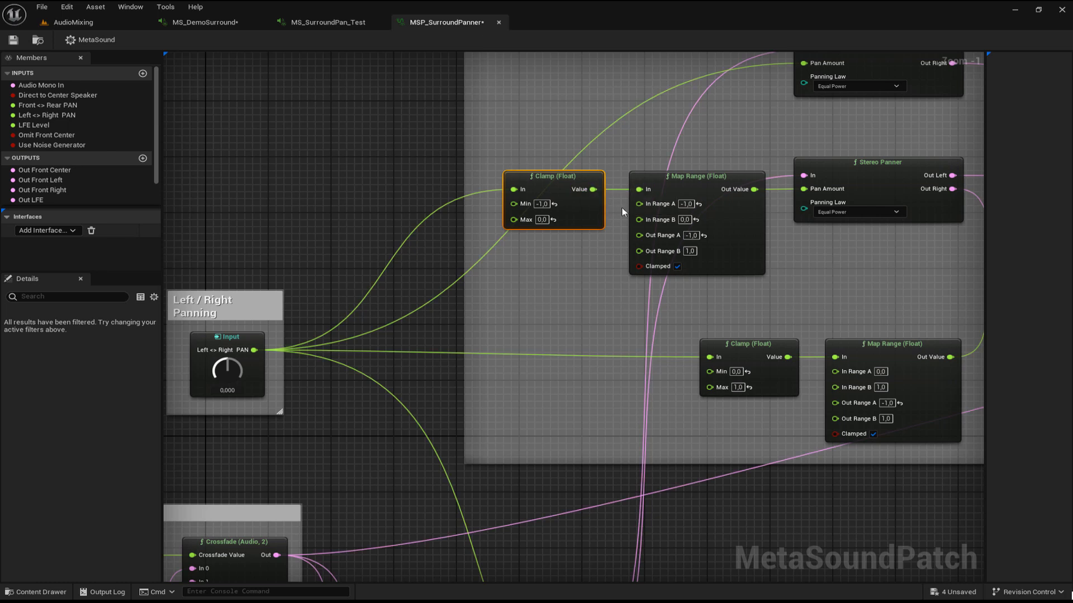
Inspect the In and Out ranges of the Map Range node after that Clamp and the Stereo Panner it drives
right_click_drag(622, 211, 495, 221)
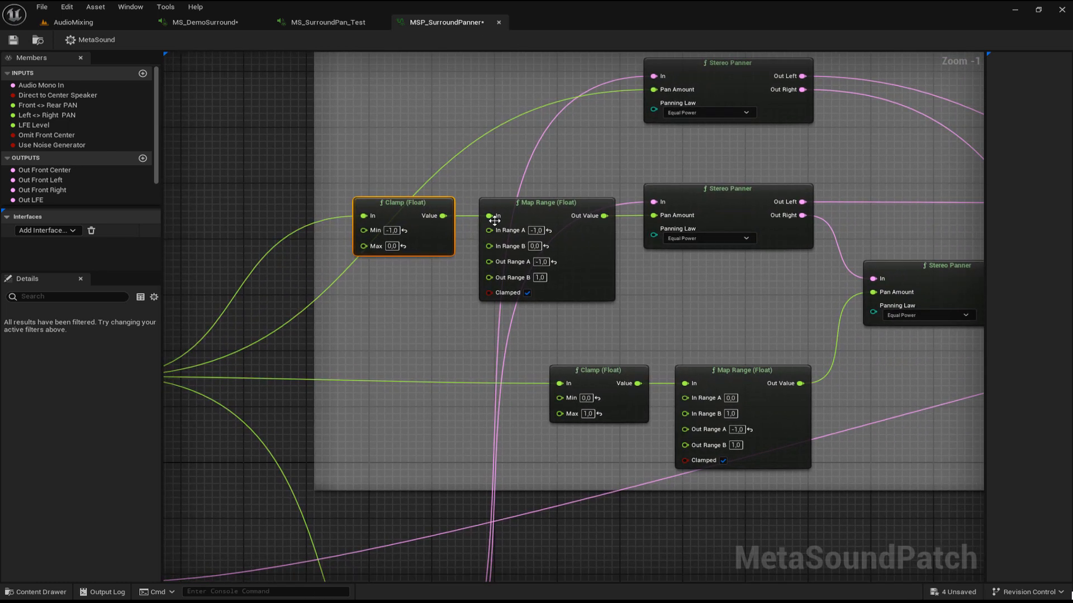
left_click(544, 211)
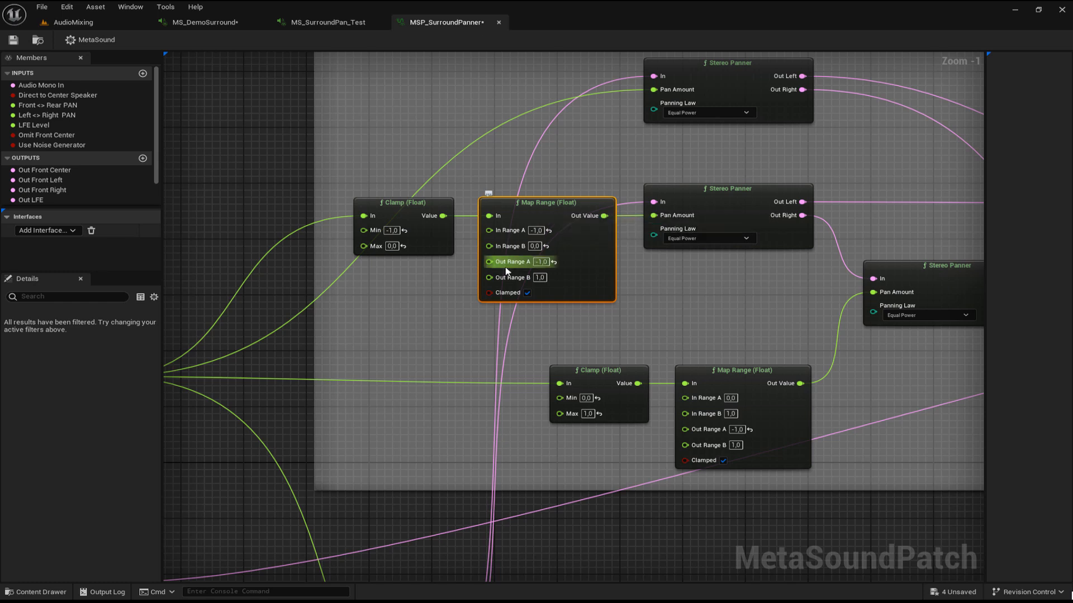
left_click(717, 197)
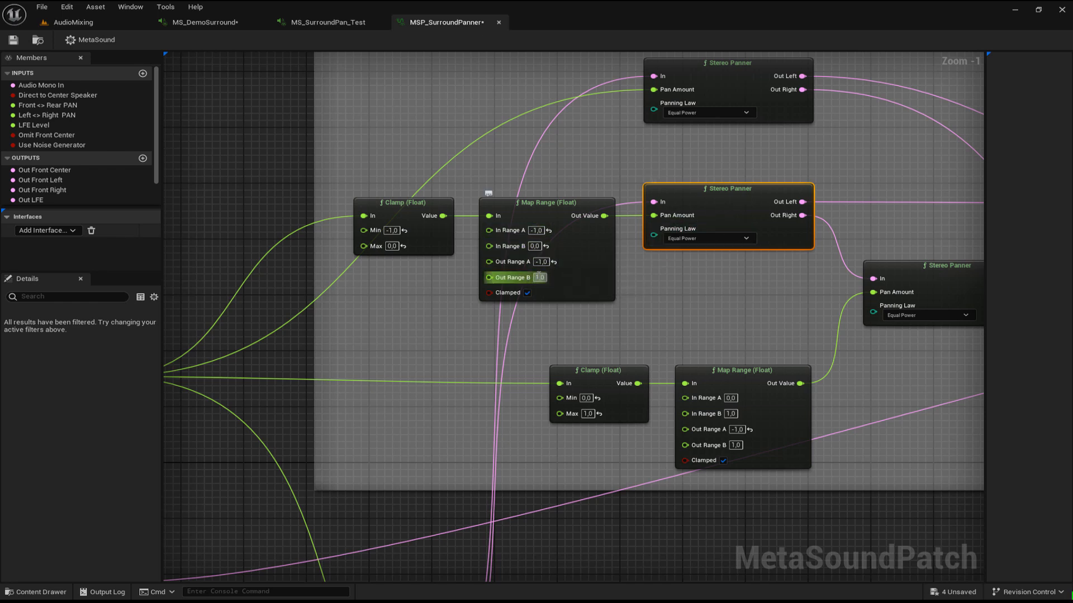
Follow the first chained Stereo Panner's Out Right connection to the second Stereo Panner in Front L C R Panning
right_click_drag(677, 292, 385, 262)
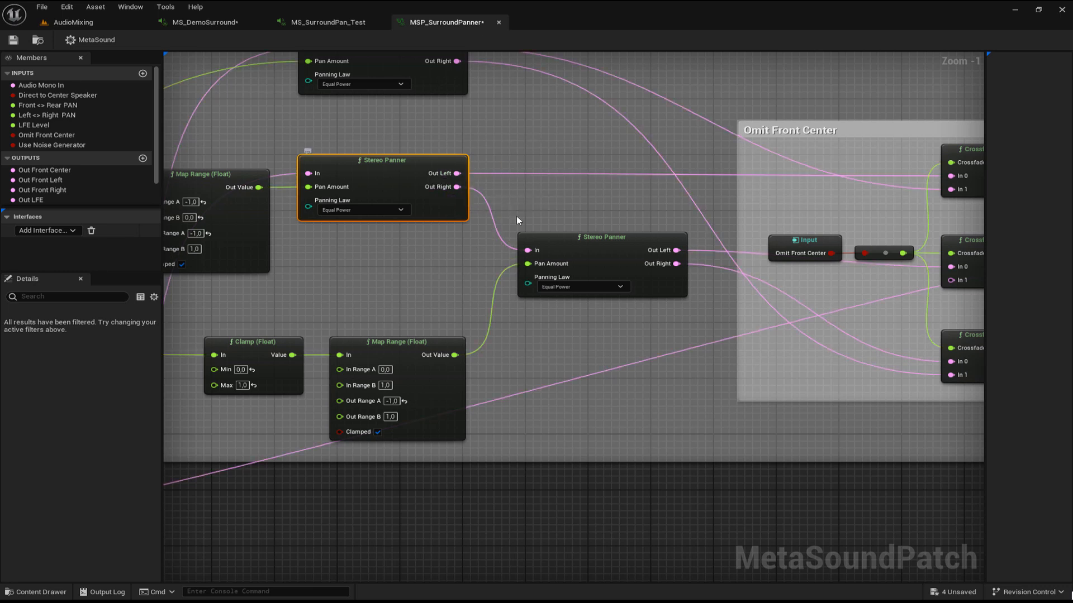
left_click(554, 239)
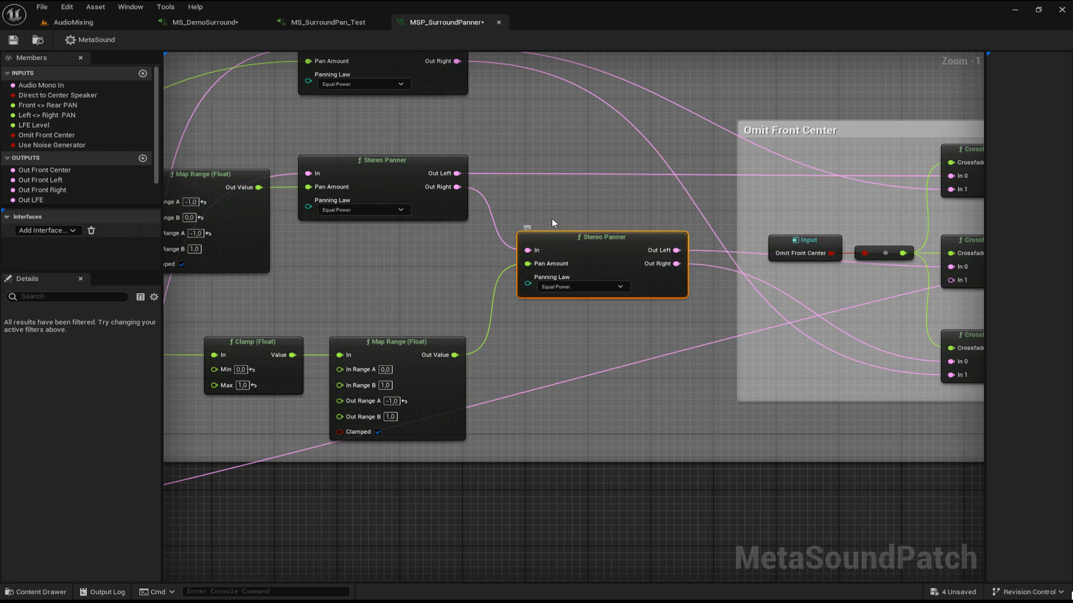
right_click_drag(552, 223, 506, 219)
right_click_drag(414, 190, 433, 147)
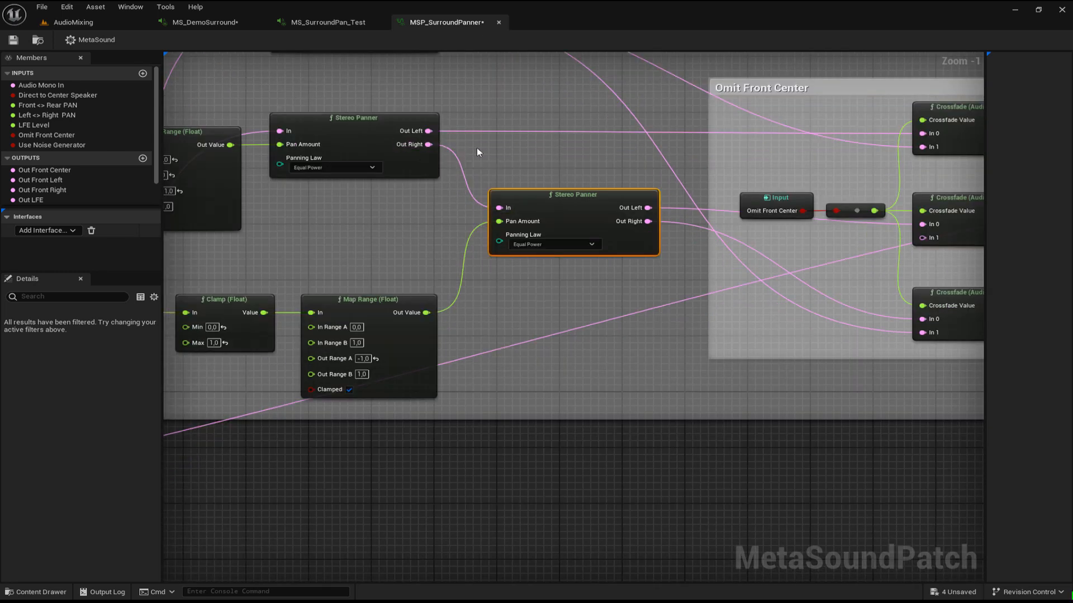
right_click_drag(505, 159, 538, 135)
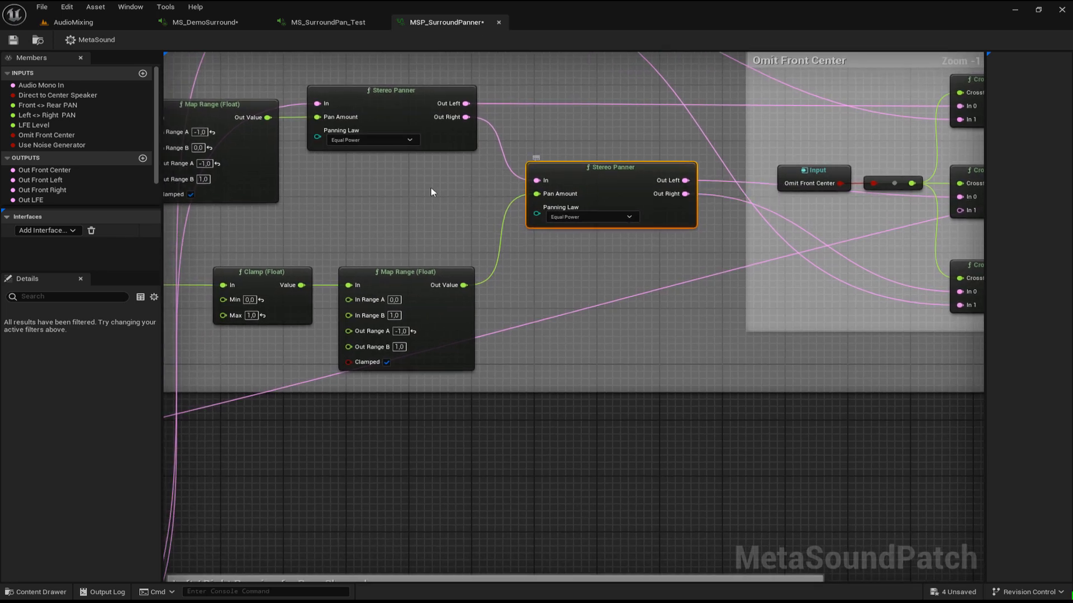
Trace the Left <> Right PAN input through the 0.0 to 1.0 Clamp and inspect its Map Range node's values
right_click_drag(431, 191, 665, 190)
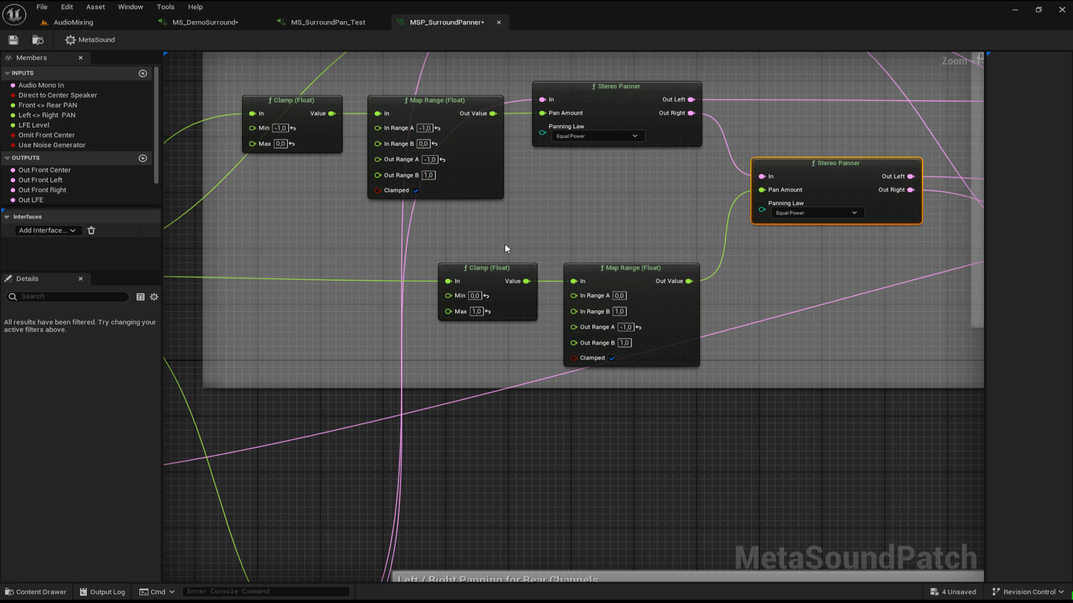
right_click_drag(504, 243, 816, 211)
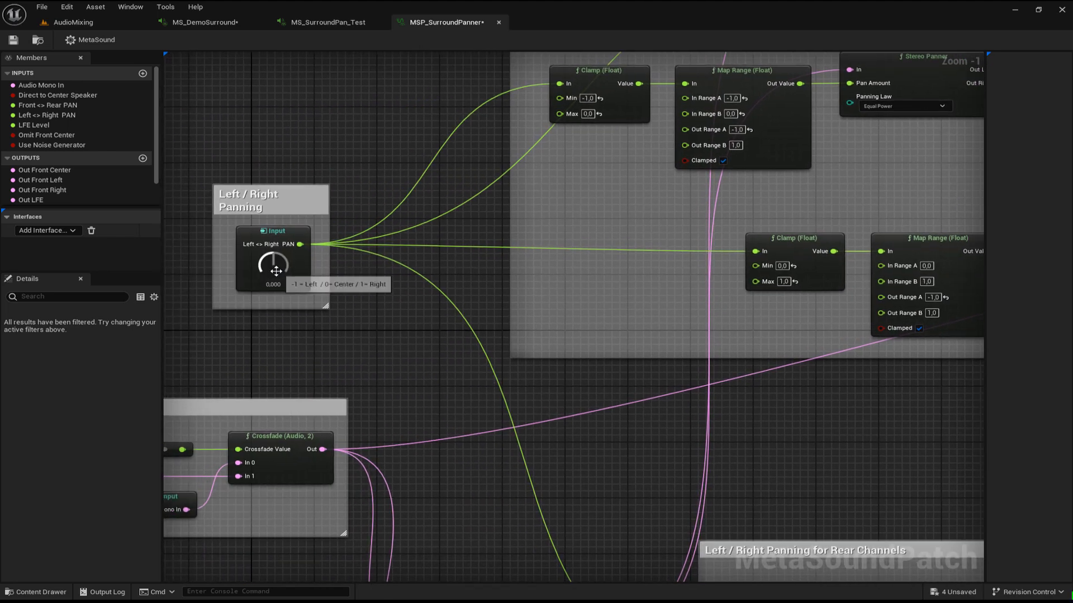
right_click_drag(832, 211, 472, 163)
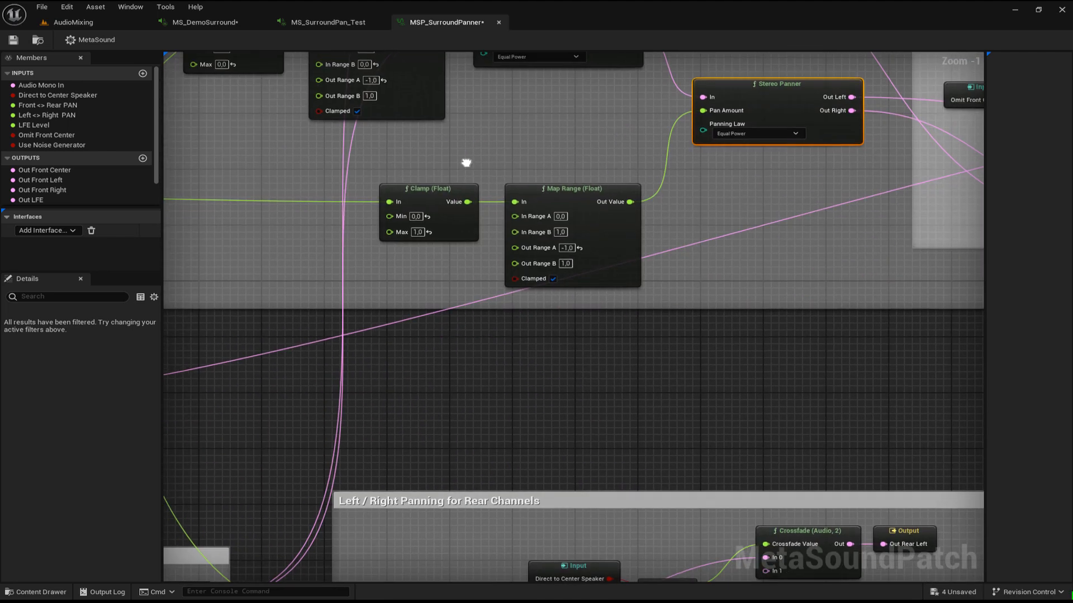
right_click_drag(261, 251, 546, 252)
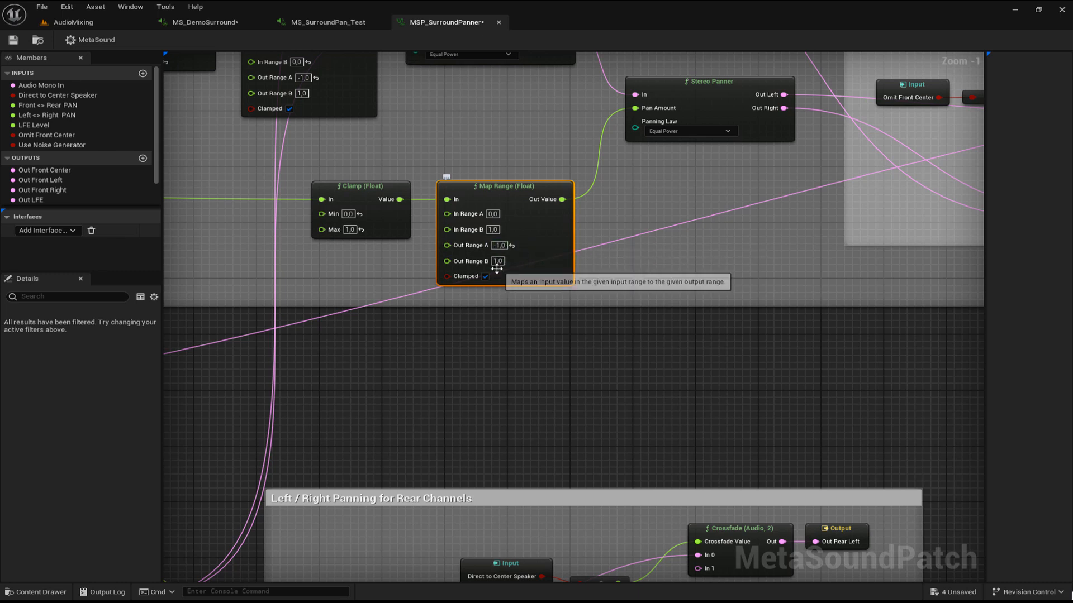
Follow the second chained Stereo Panner's Out Left and Out Right connections into the Omit Front Center group
right_click_drag(632, 206, 435, 246)
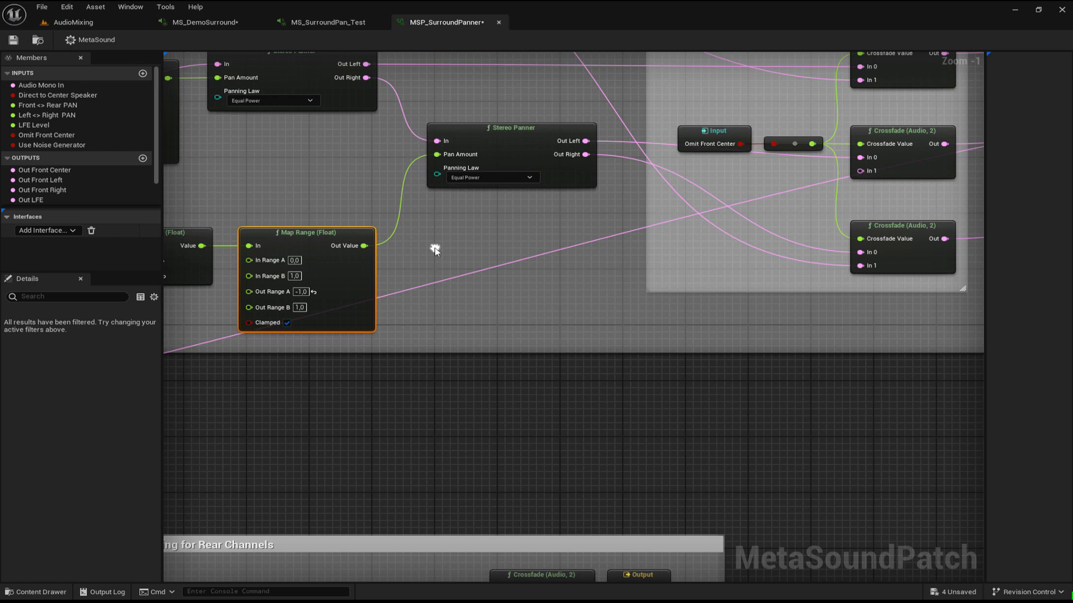
left_click(500, 129)
right_click_drag(512, 230, 430, 359)
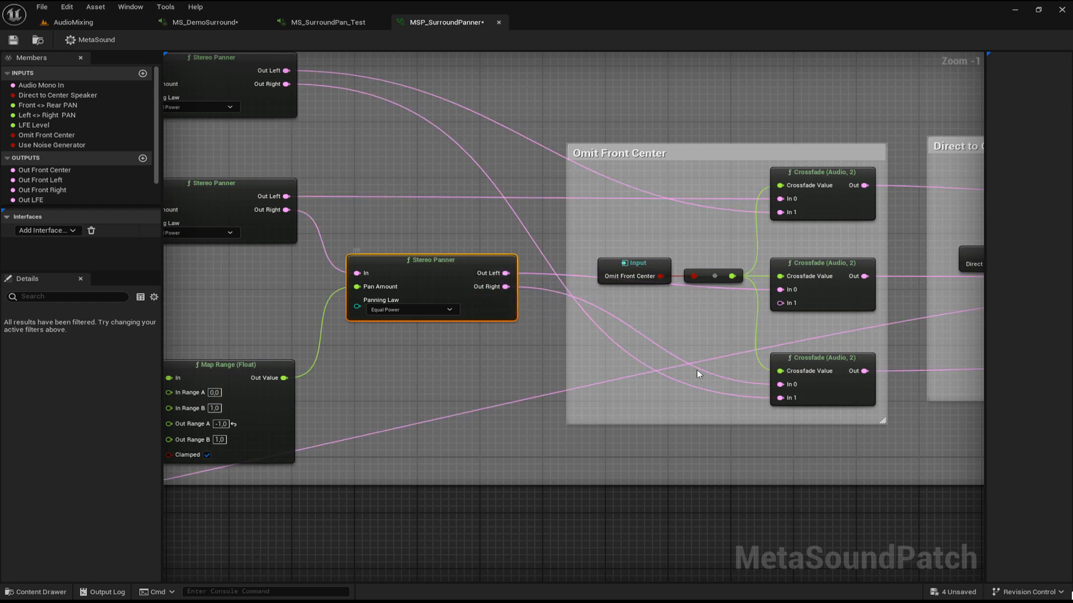
right_click_drag(650, 441, 609, 427)
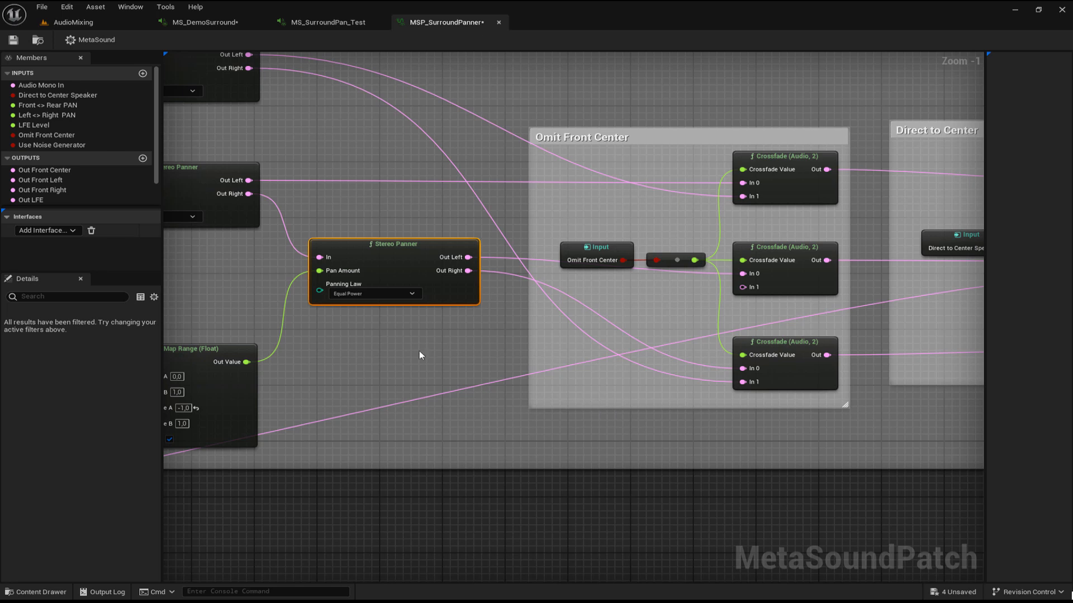
right_click_drag(373, 326, 114, 344)
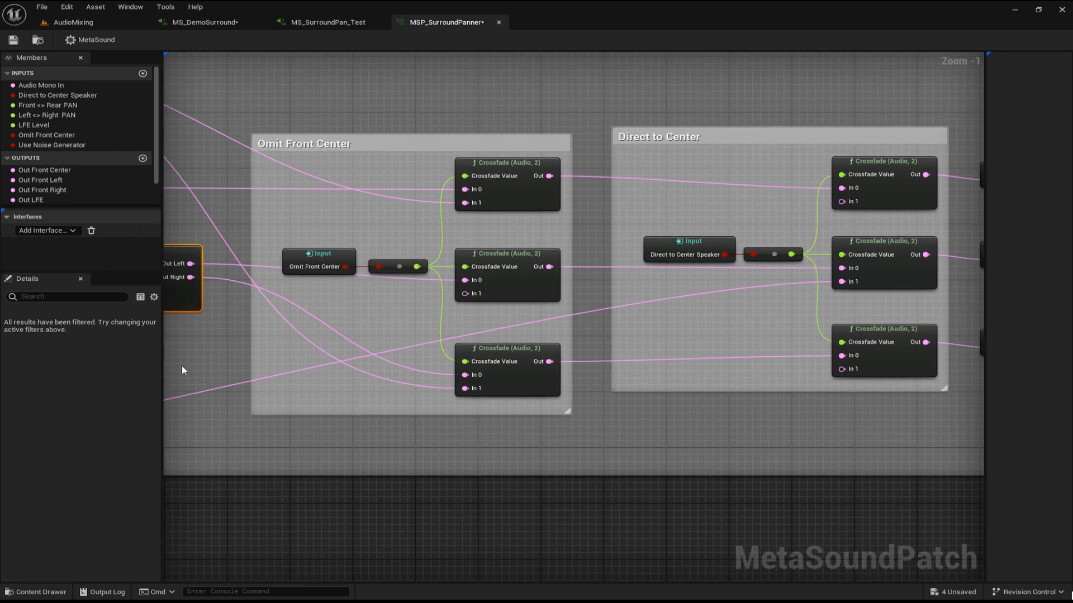
Examine how the Omit Front Center input and its conversion node control the group's three Crossfade nodes
right_click_drag(366, 125, 413, 121)
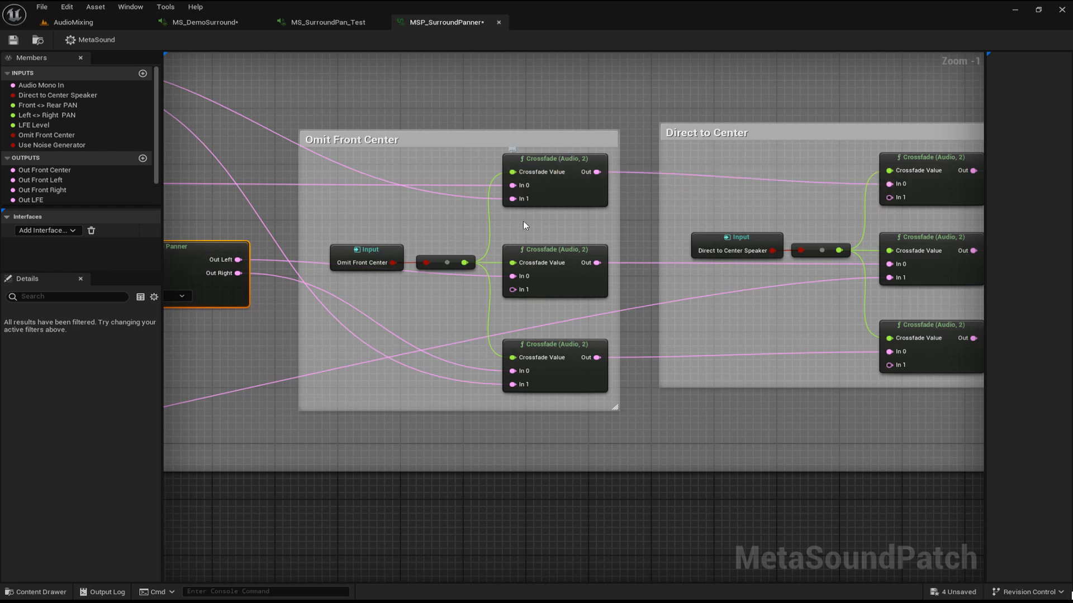
left_click_drag(353, 234, 450, 265)
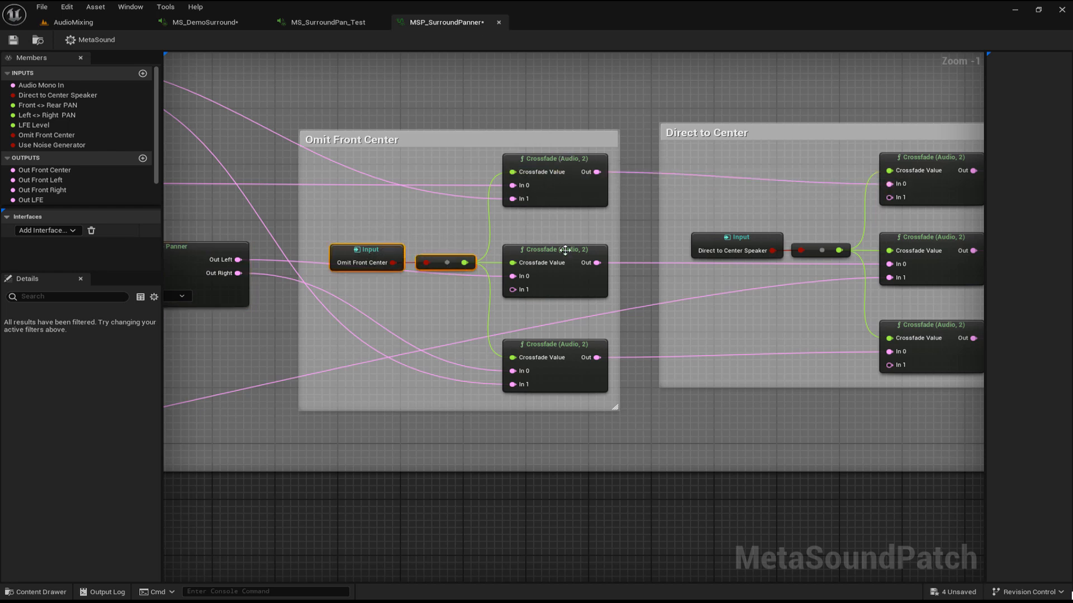
left_click(559, 252)
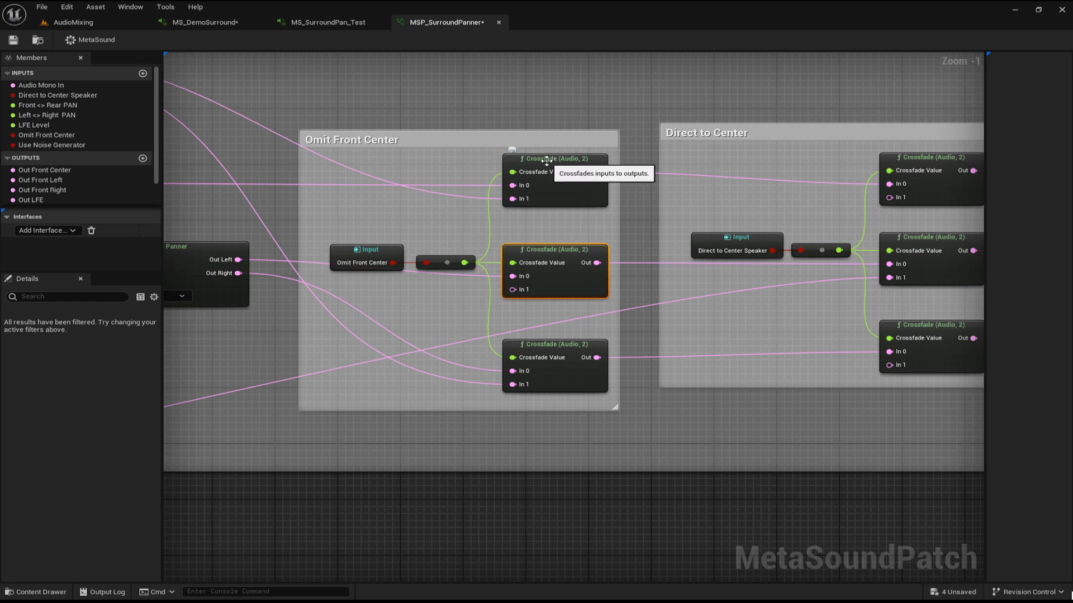
left_click(561, 345)
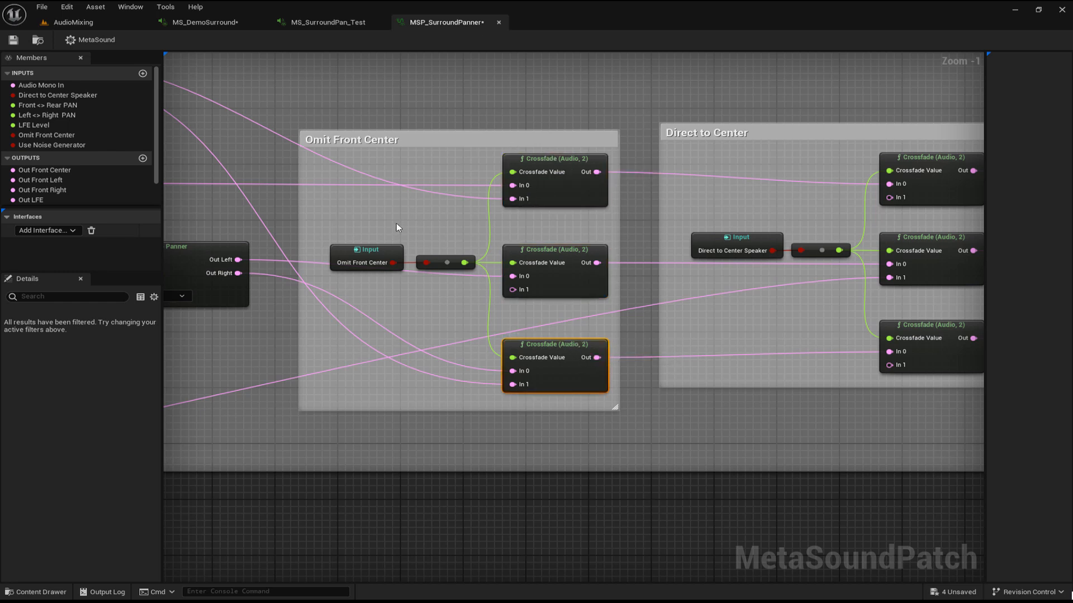
Inspect the uppermost Stereo Panner in Front L C R Panning and trace its In back to the Front/ Back Panning Out Left
right_click_drag(365, 218, 922, 433)
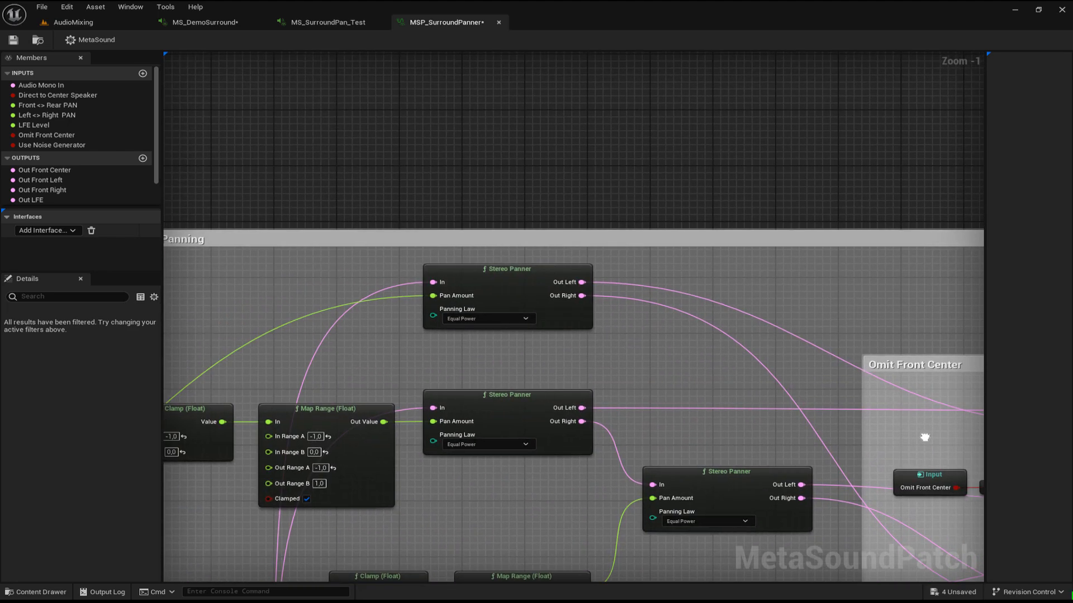
left_click(496, 278)
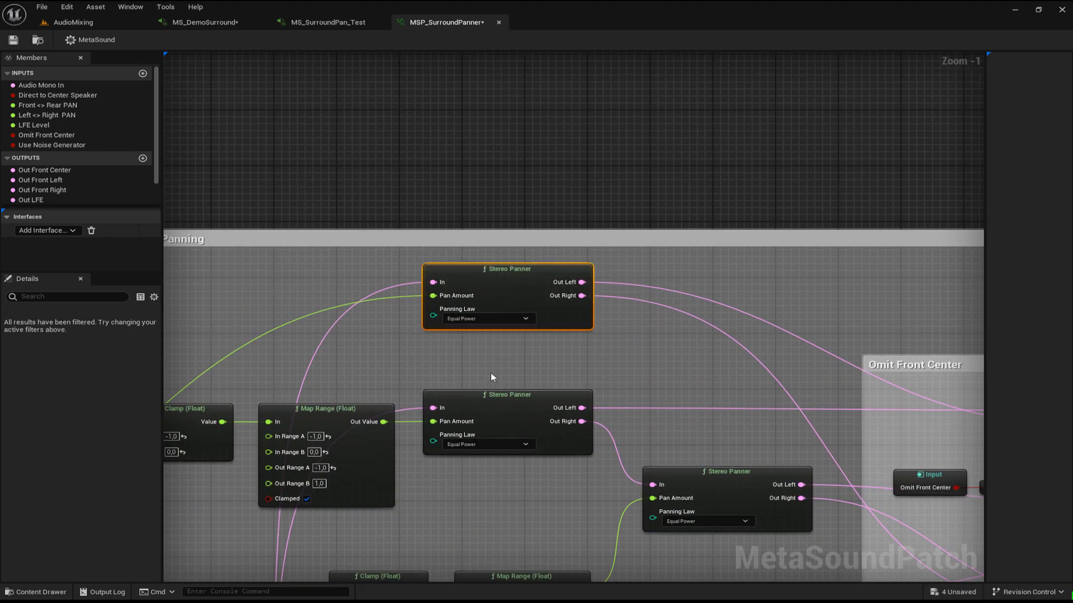
right_click_drag(490, 375, 735, 0)
right_click_drag(581, 377, 575, 273)
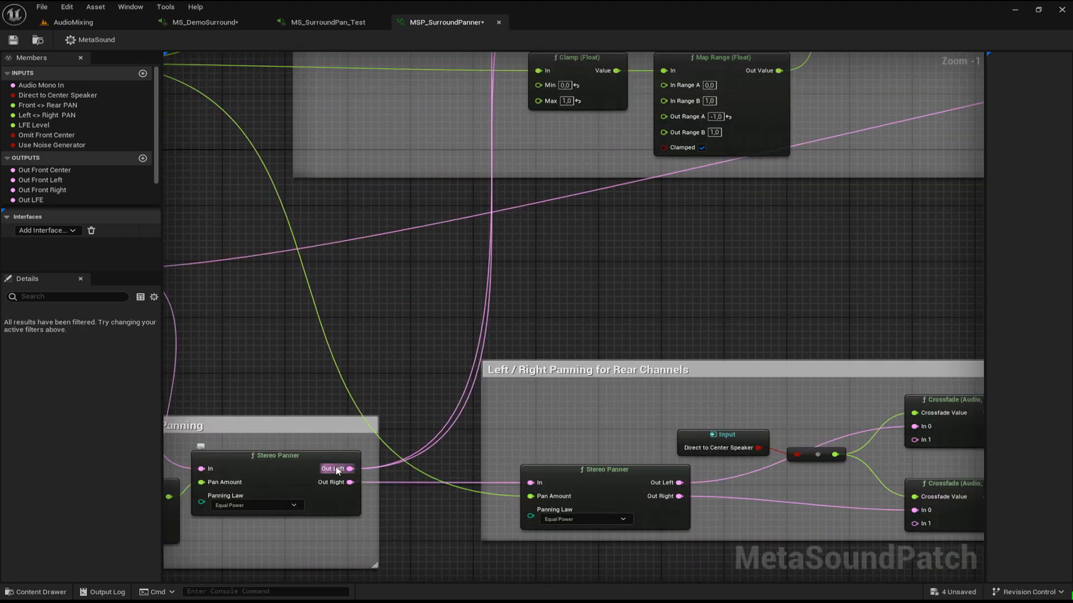
key("f")
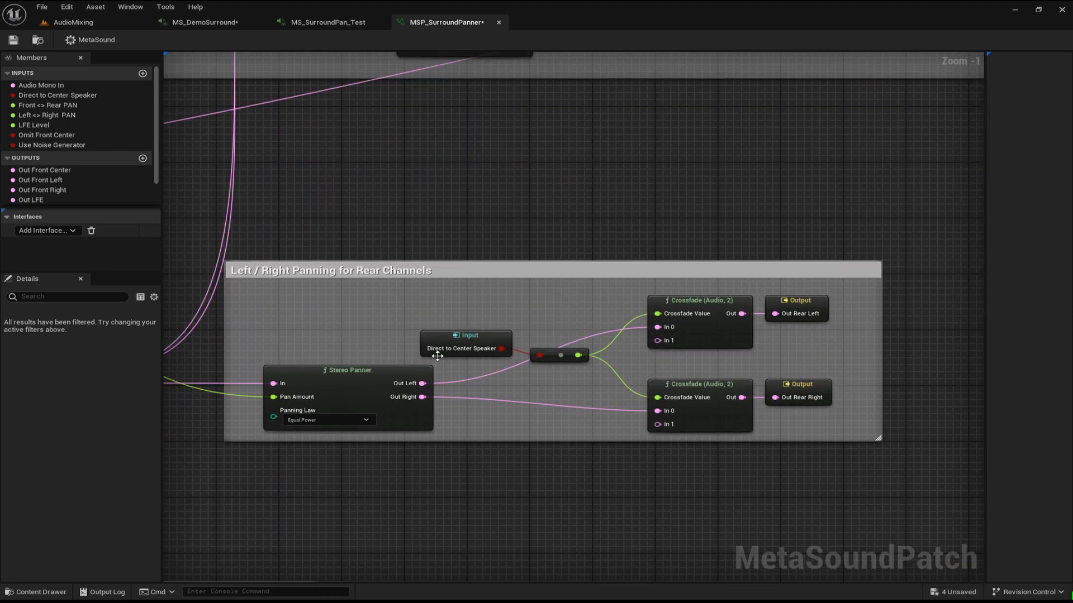
Follow the uppermost Stereo Panner's outputs to the Crossfade nodes in Omit Front Center and inspect the upper Crossfade's inputs
key("f")
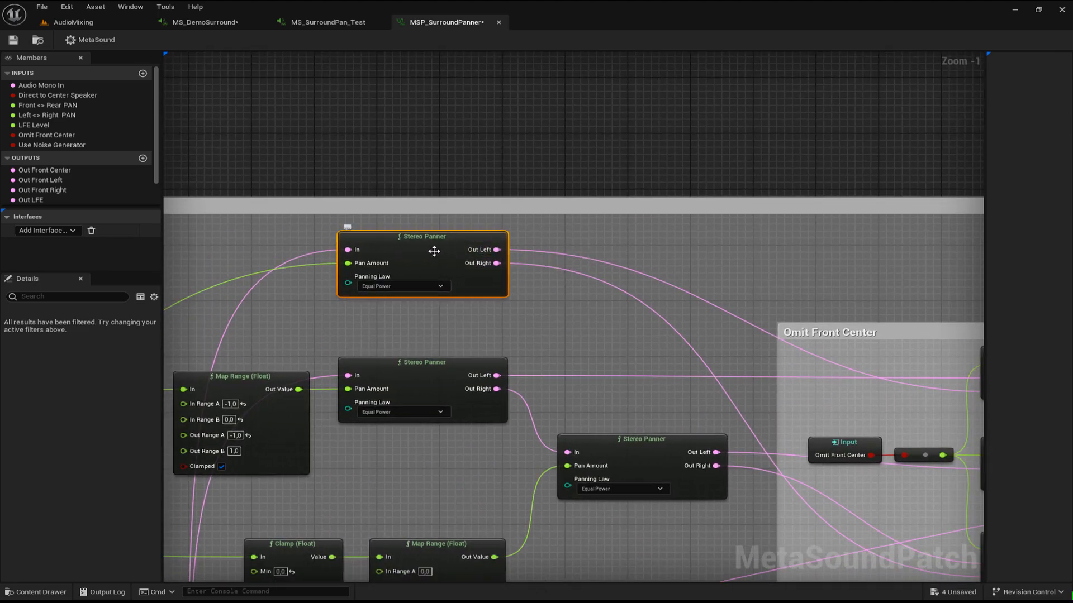
right_click_drag(666, 366, 233, 186)
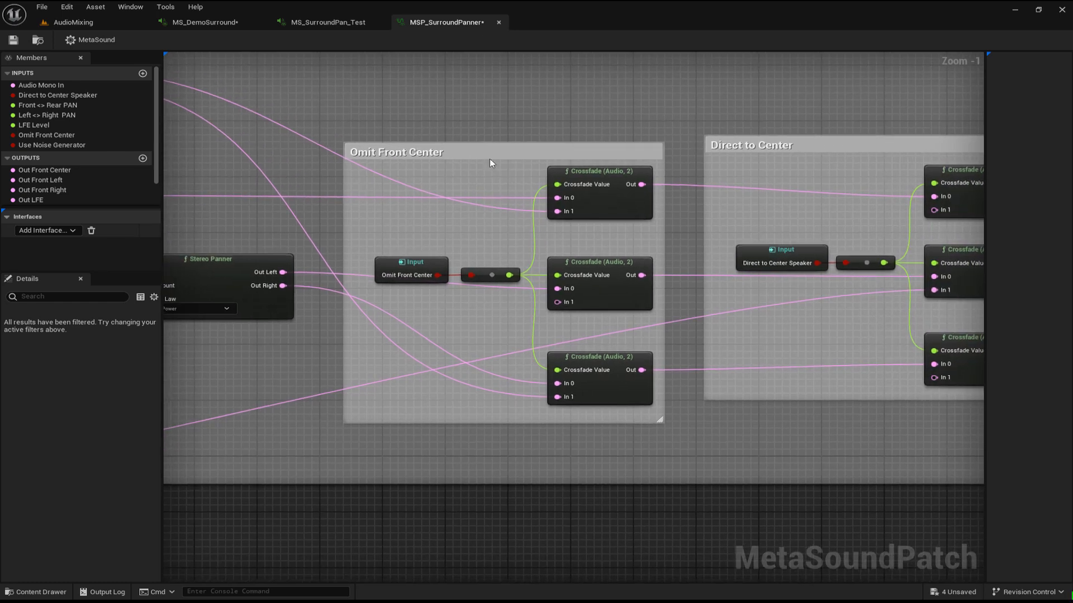
left_click(593, 169)
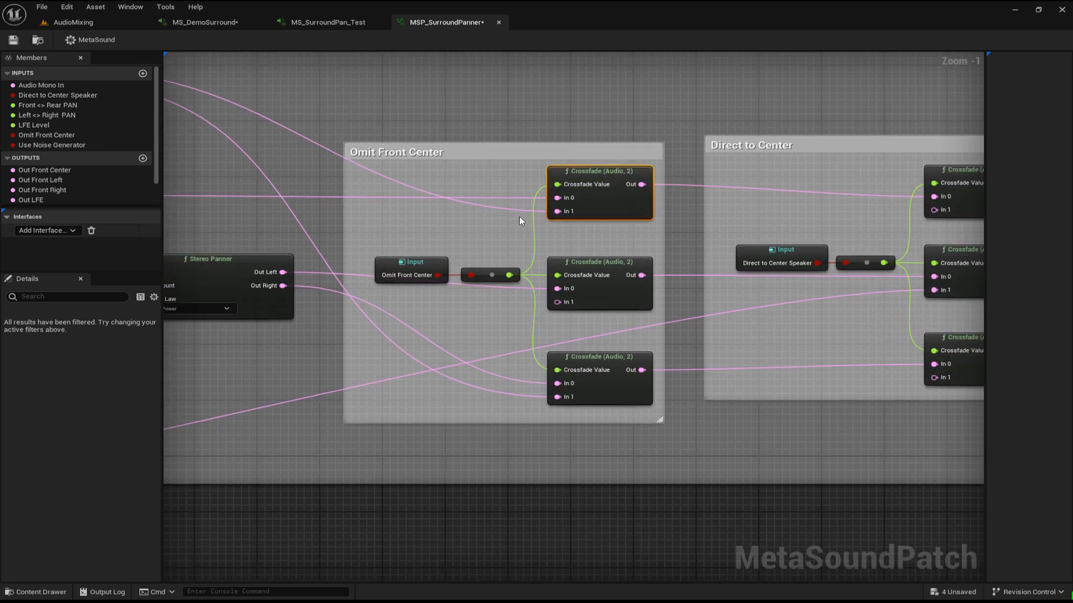
Trace the Stereo Panner outputs through Omit Front Center into Direct to Center and inspect that group's uppermost Crossfade
right_click_drag(234, 235, 398, 244)
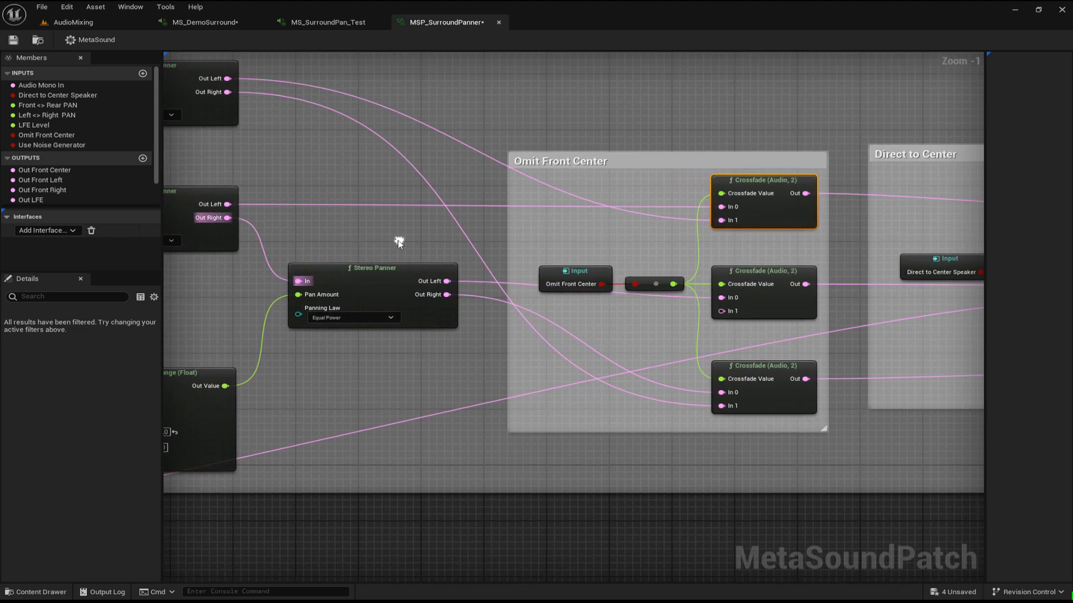
right_click_drag(624, 242, 476, 275)
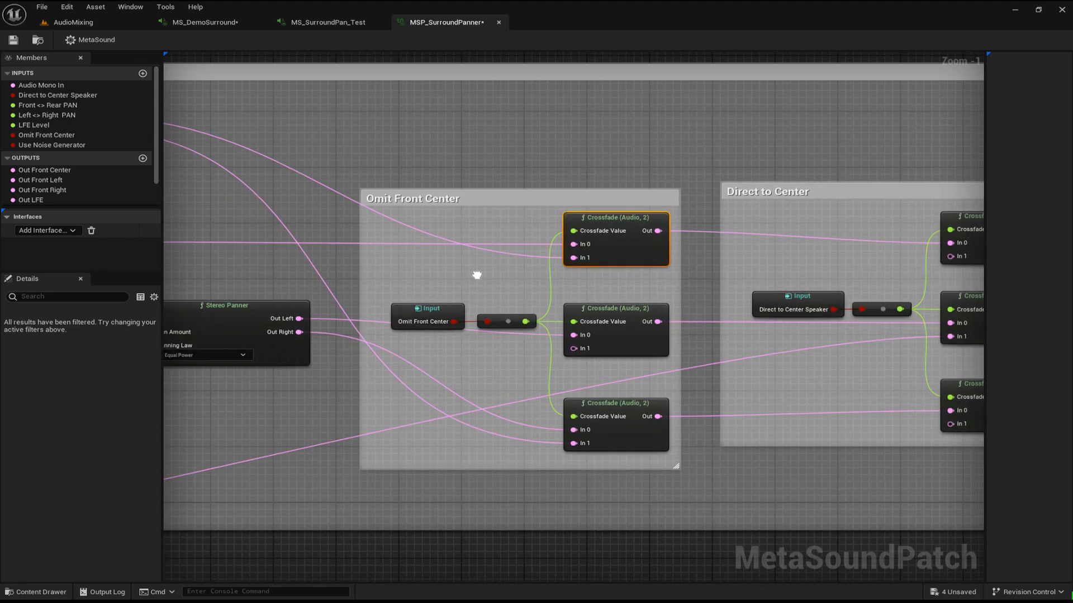
right_click_drag(366, 176, 230, 60)
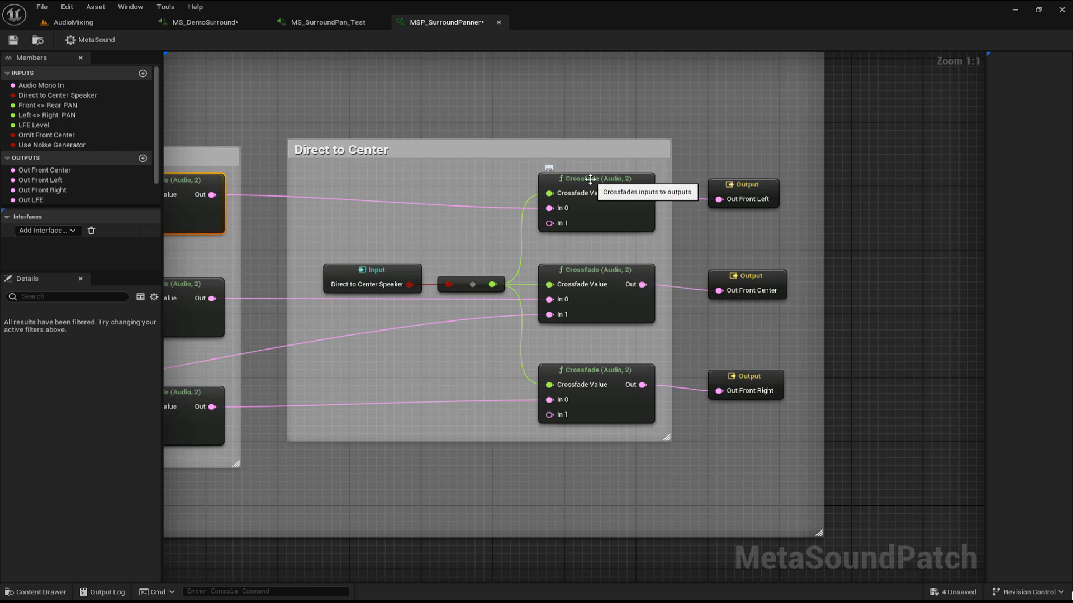
left_click(590, 179)
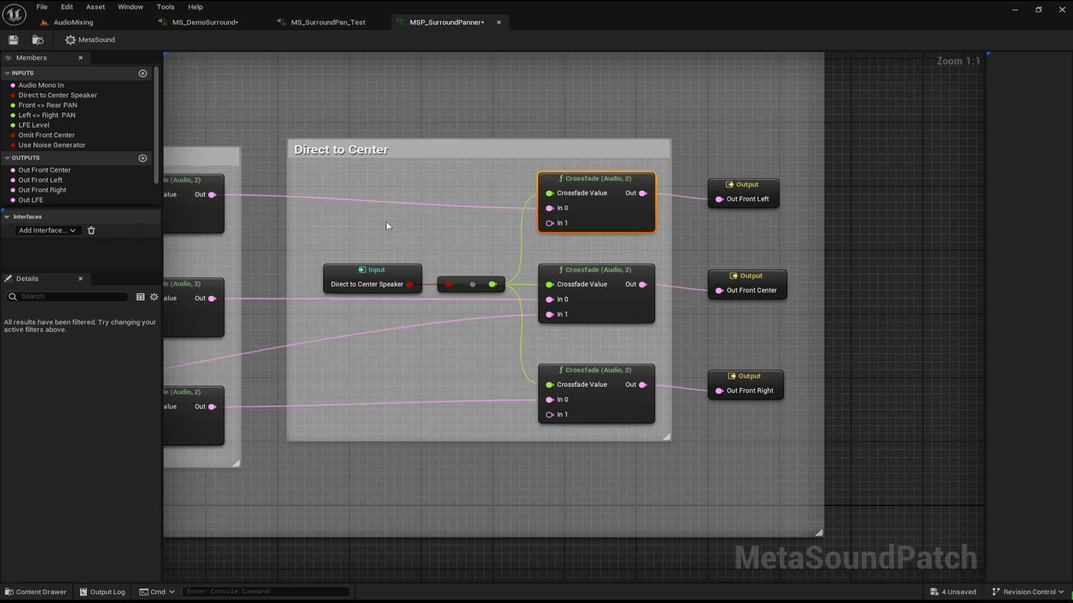
left_click(470, 180)
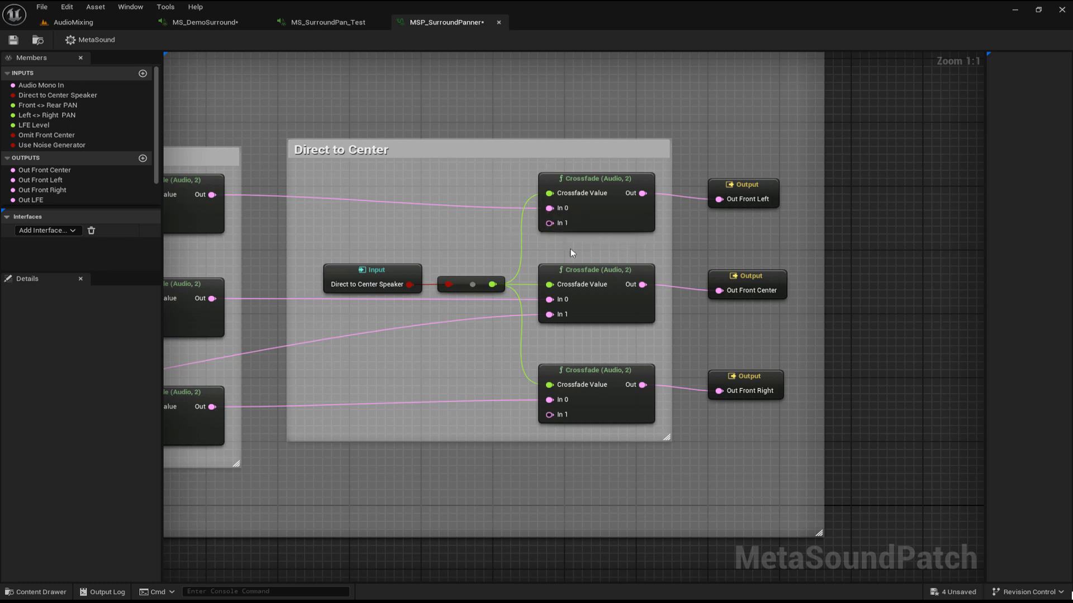
Examine the lower Direct to Center Crossfades and the Direct to Center Speaker switching in the rear channel panning group
right_click_drag(570, 253, 591, 196)
right_click_drag(612, 292, 597, 187)
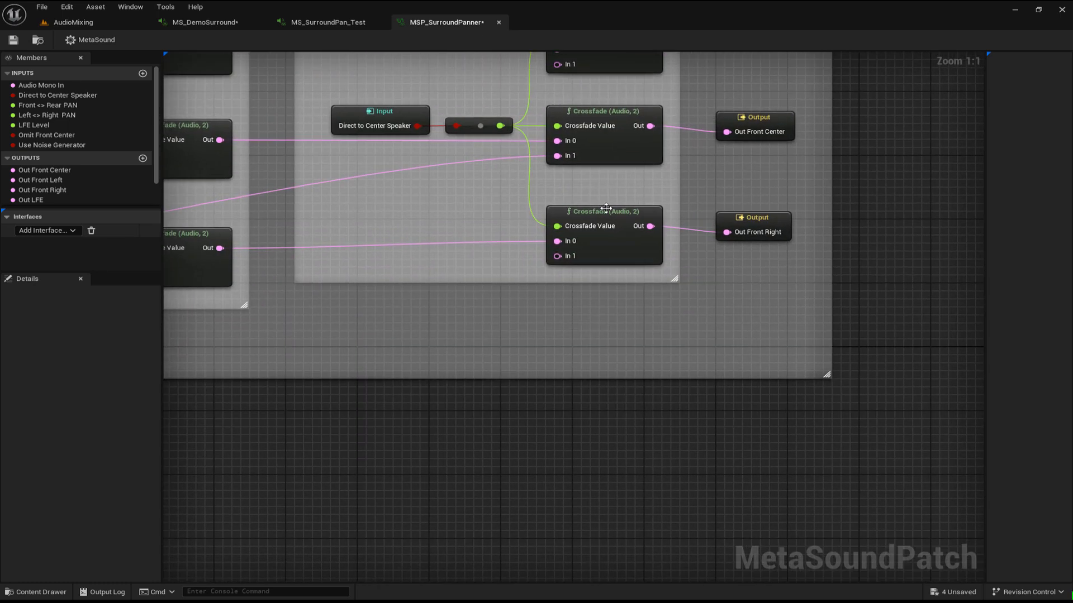
right_click_drag(731, 85, 711, 52)
right_click_drag(579, 439, 983, 101)
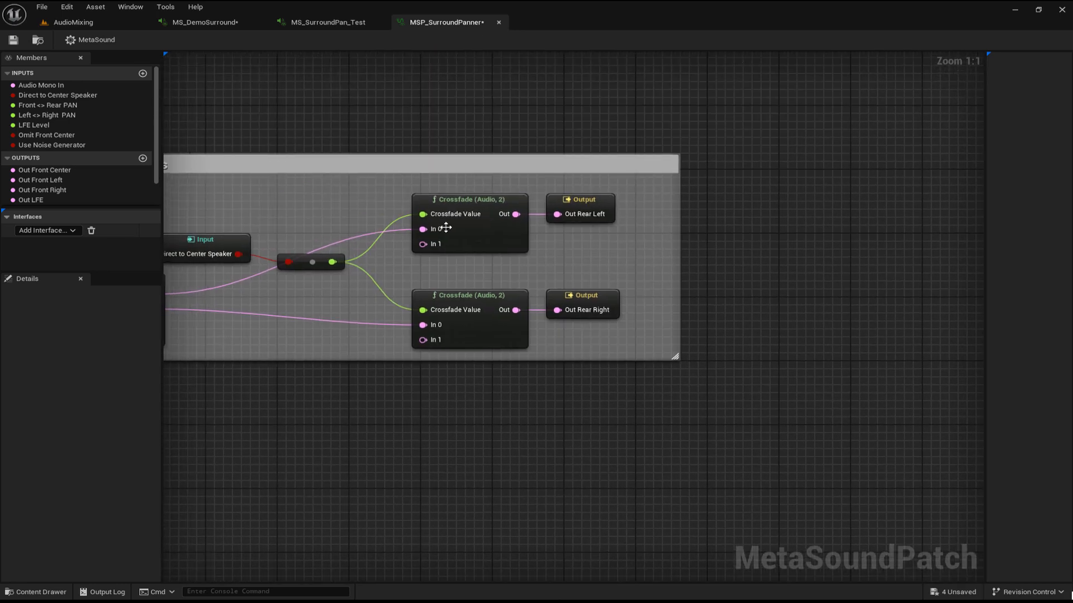
mouse_move(446, 228)
right_mouse_down()
mouse_move(452, 234)
mouse_move(436, 208)
right_mouse_up()
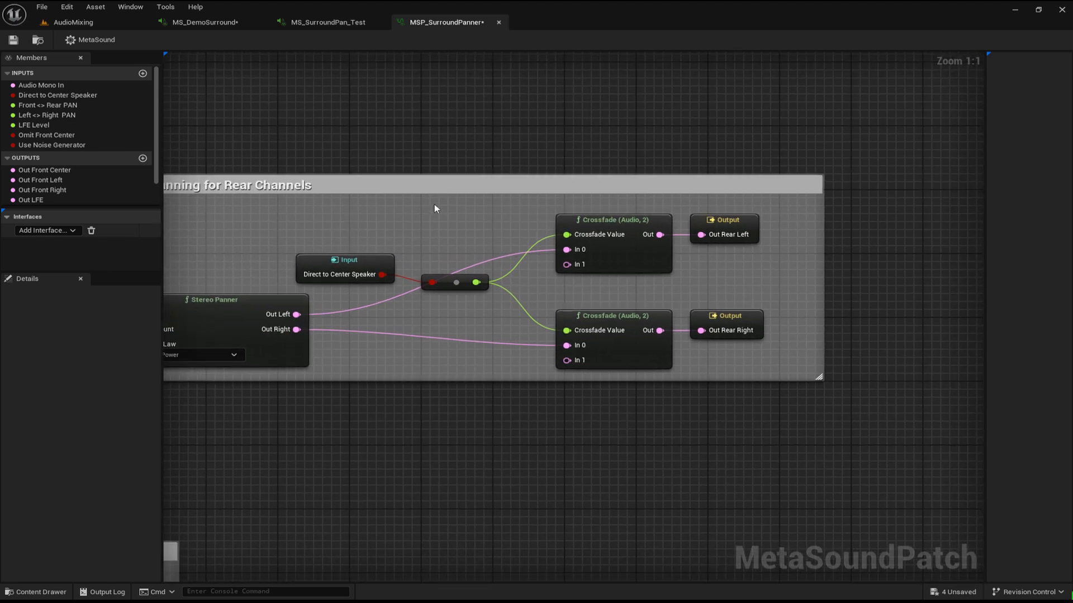
Trace In 1 of the middle Direct to Center Crossfade back to the Input Selector's Crossfade output
right_click_drag(845, 122, 845, 581)
right_click_drag(660, 198, 422, 252)
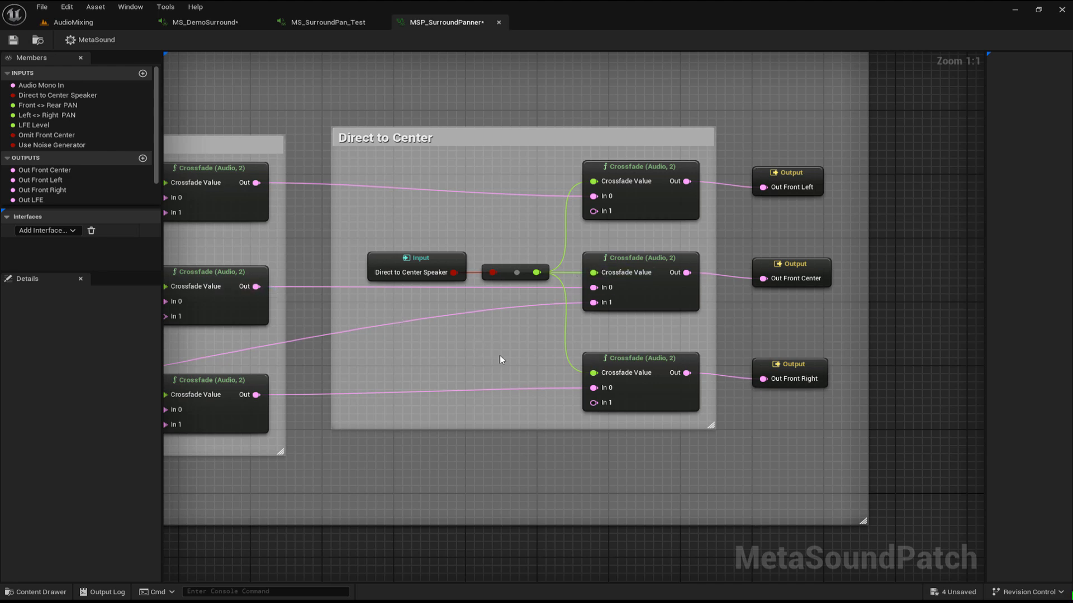
right_click_drag(499, 360, 845, 74)
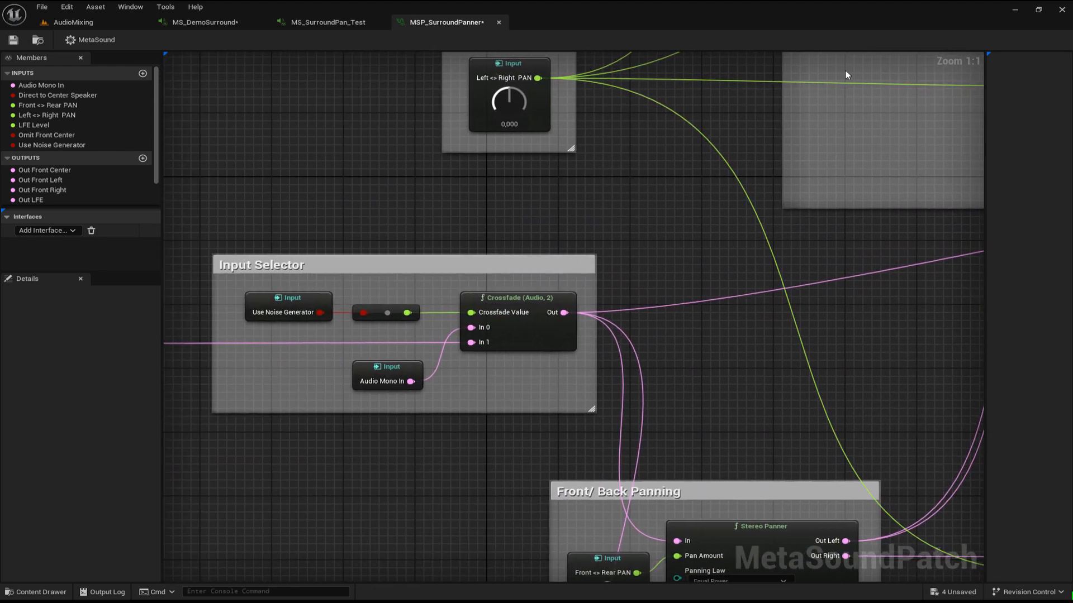
right_click_drag(748, 345, 285, 266)
Inspect the LFE Level group's multiply node and the settings of its LFE Level input
right_click_drag(210, 455, 587, 280)
right_click_drag(258, 471, 981, 178)
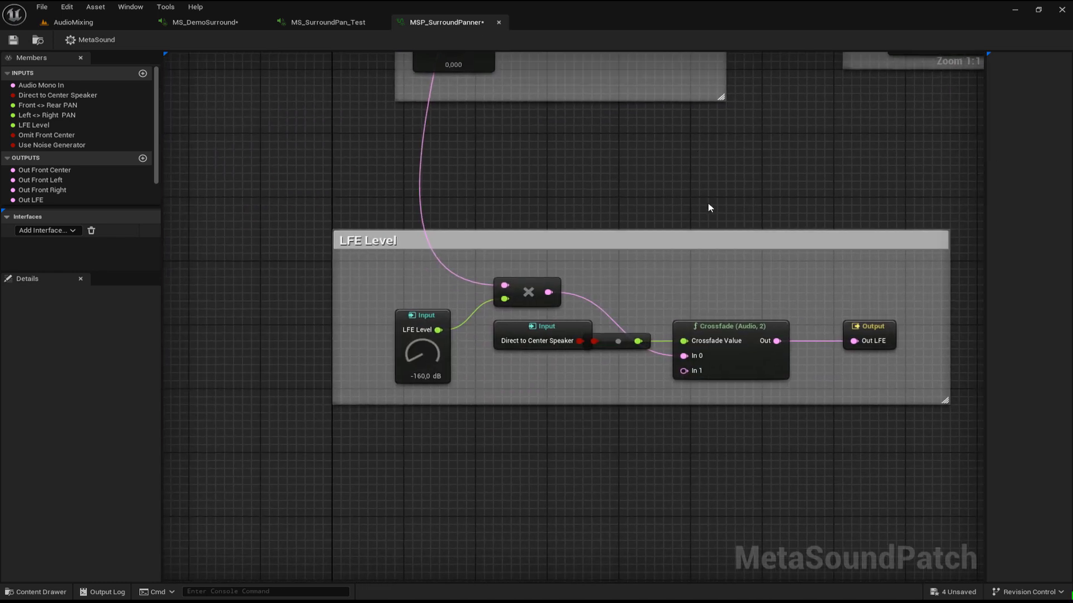
left_click(423, 316)
left_click(517, 285)
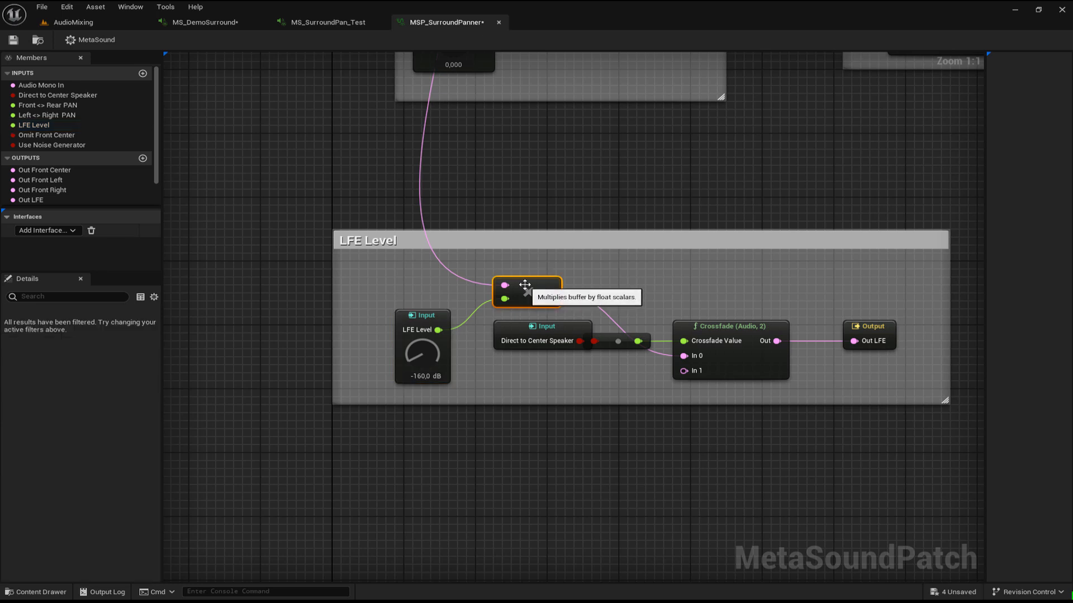
left_click(428, 324)
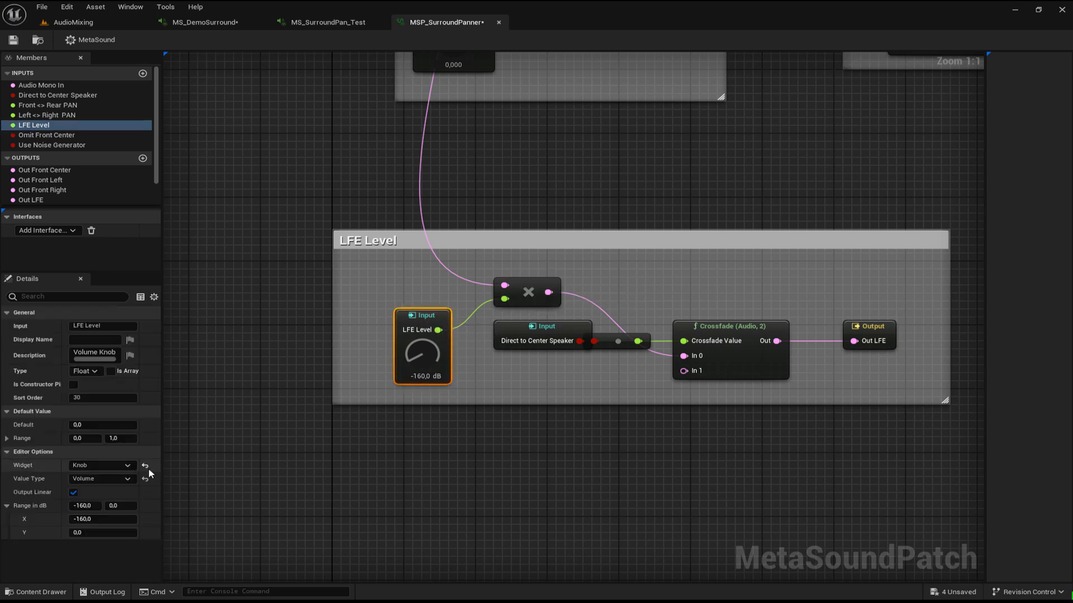
right_click_drag(651, 275, 562, 301)
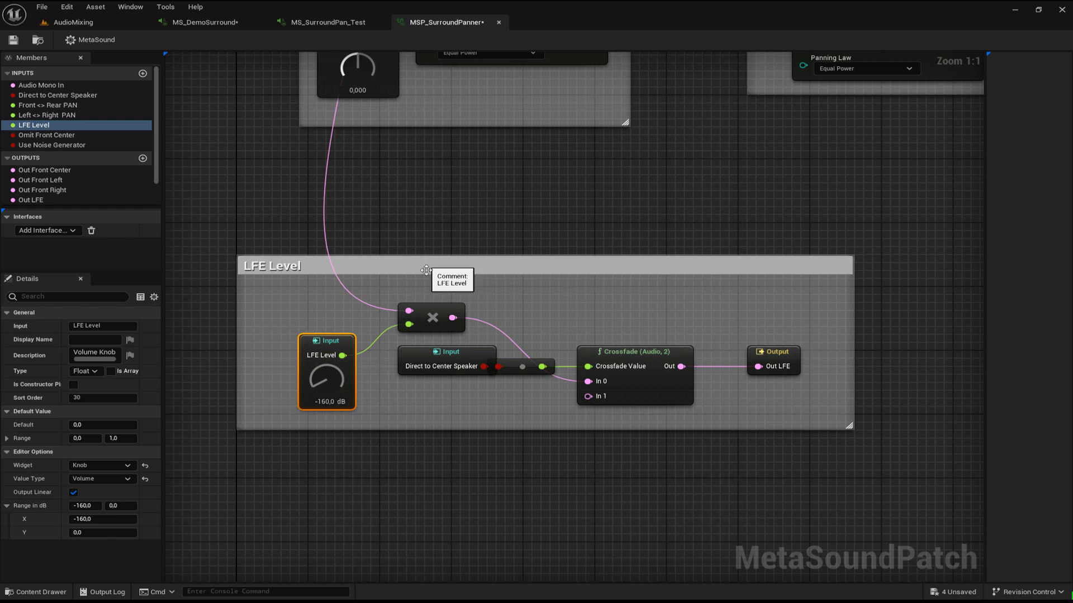
left_click(519, 309)
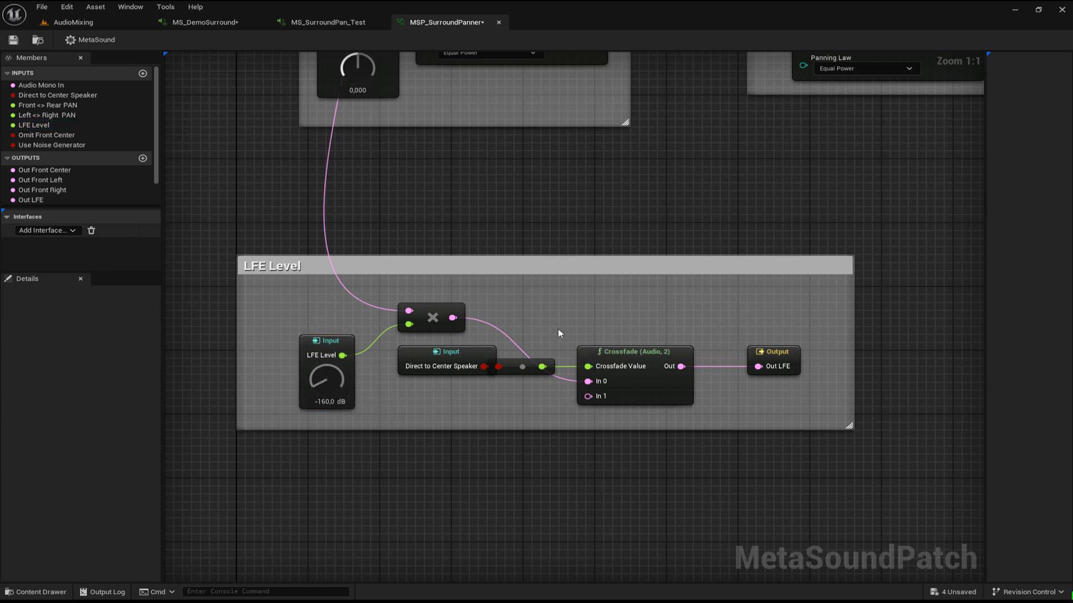
Shift the Bool to Float converter slightly down and the Direct to Center Speaker input slightly left and down in the LFE Level group
right_click_drag(559, 332, 489, 325)
left_click(457, 373)
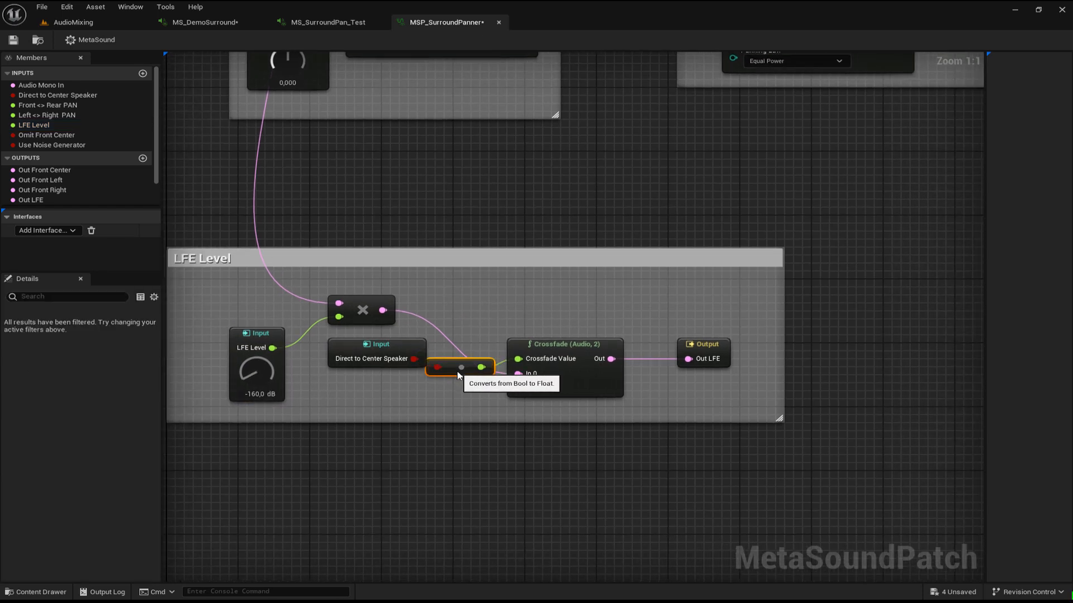
left_click_drag(457, 373, 457, 381)
left_click_drag(380, 358, 371, 362)
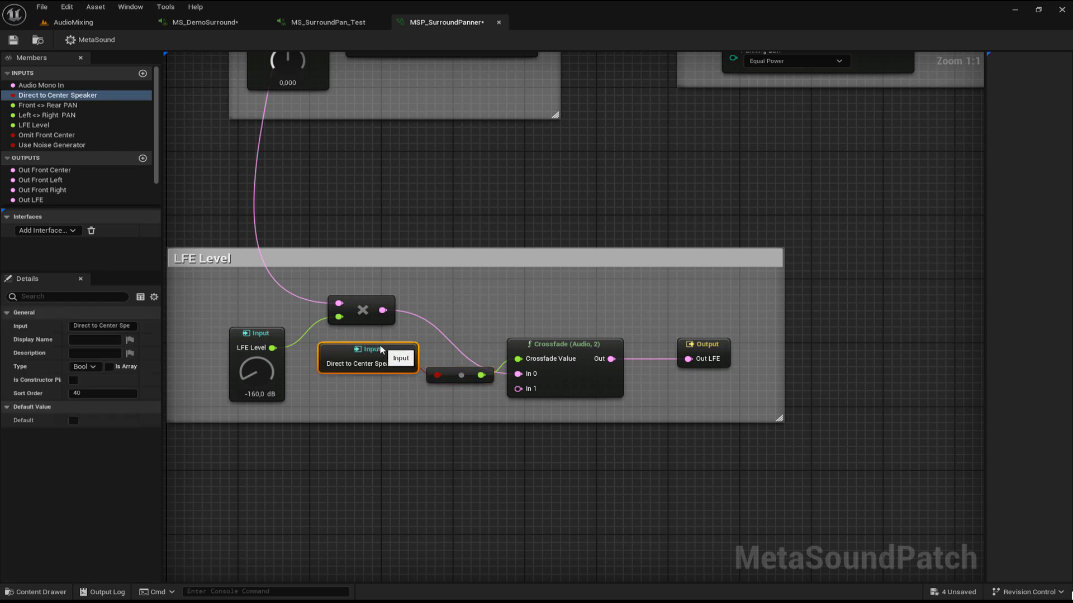
left_click(347, 401)
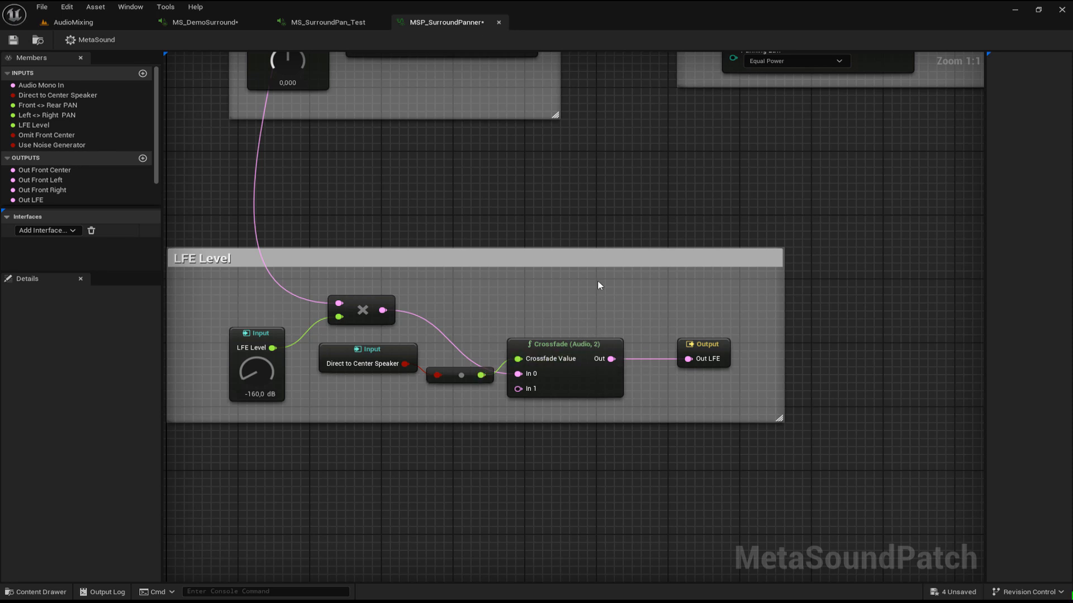
Review the layout of all node groups in the surround panner patch as a whole
scroll(551, 190, "down", 1)
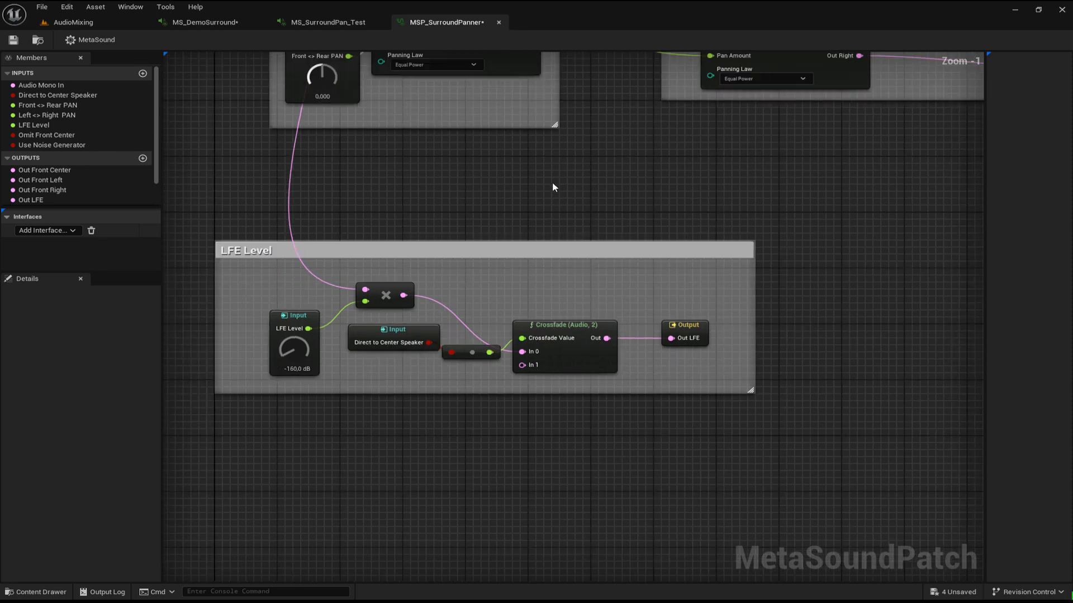
scroll(552, 182, "down", 3)
right_click_drag(730, 328, 659, 451)
scroll(726, 395, "down", 2)
scroll(648, 435, "up", 1)
scroll(599, 495, "down", 1)
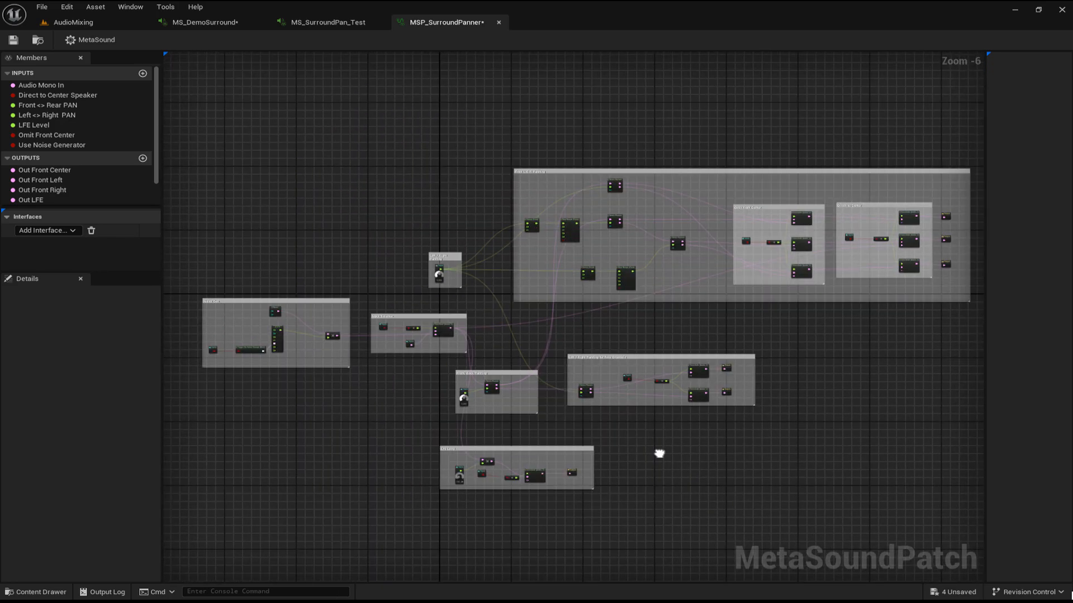